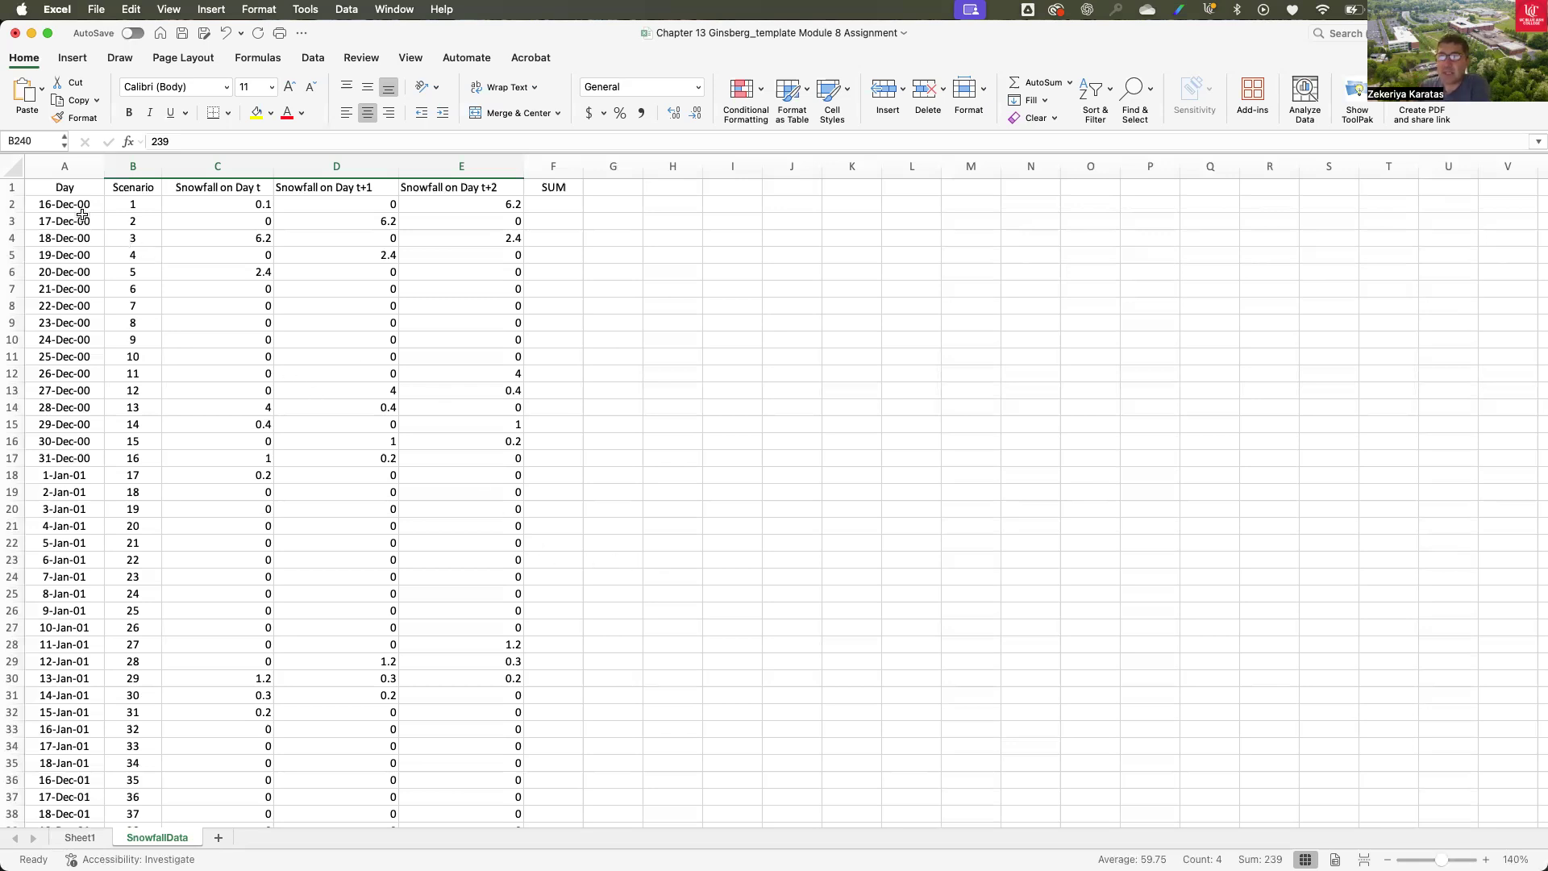
- Look through the SnowfallData sheet's day, scenario and three-day snowfall columns down to the last row and back
scroll(240, 468, down, 20)
scroll(240, 467, up, 20)
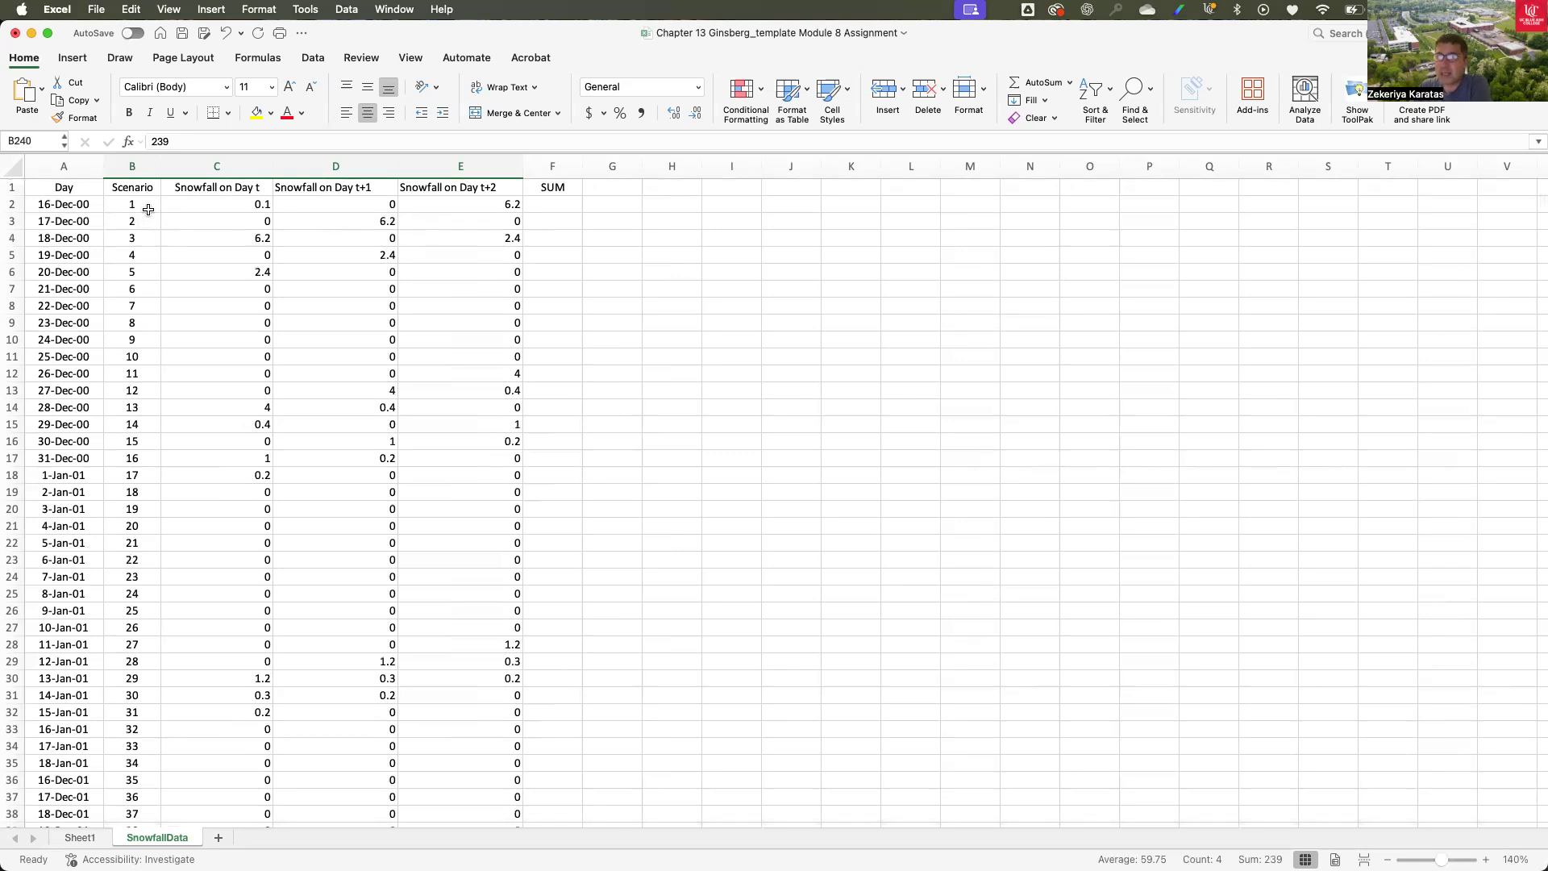
scroll(155, 254, left, 1)
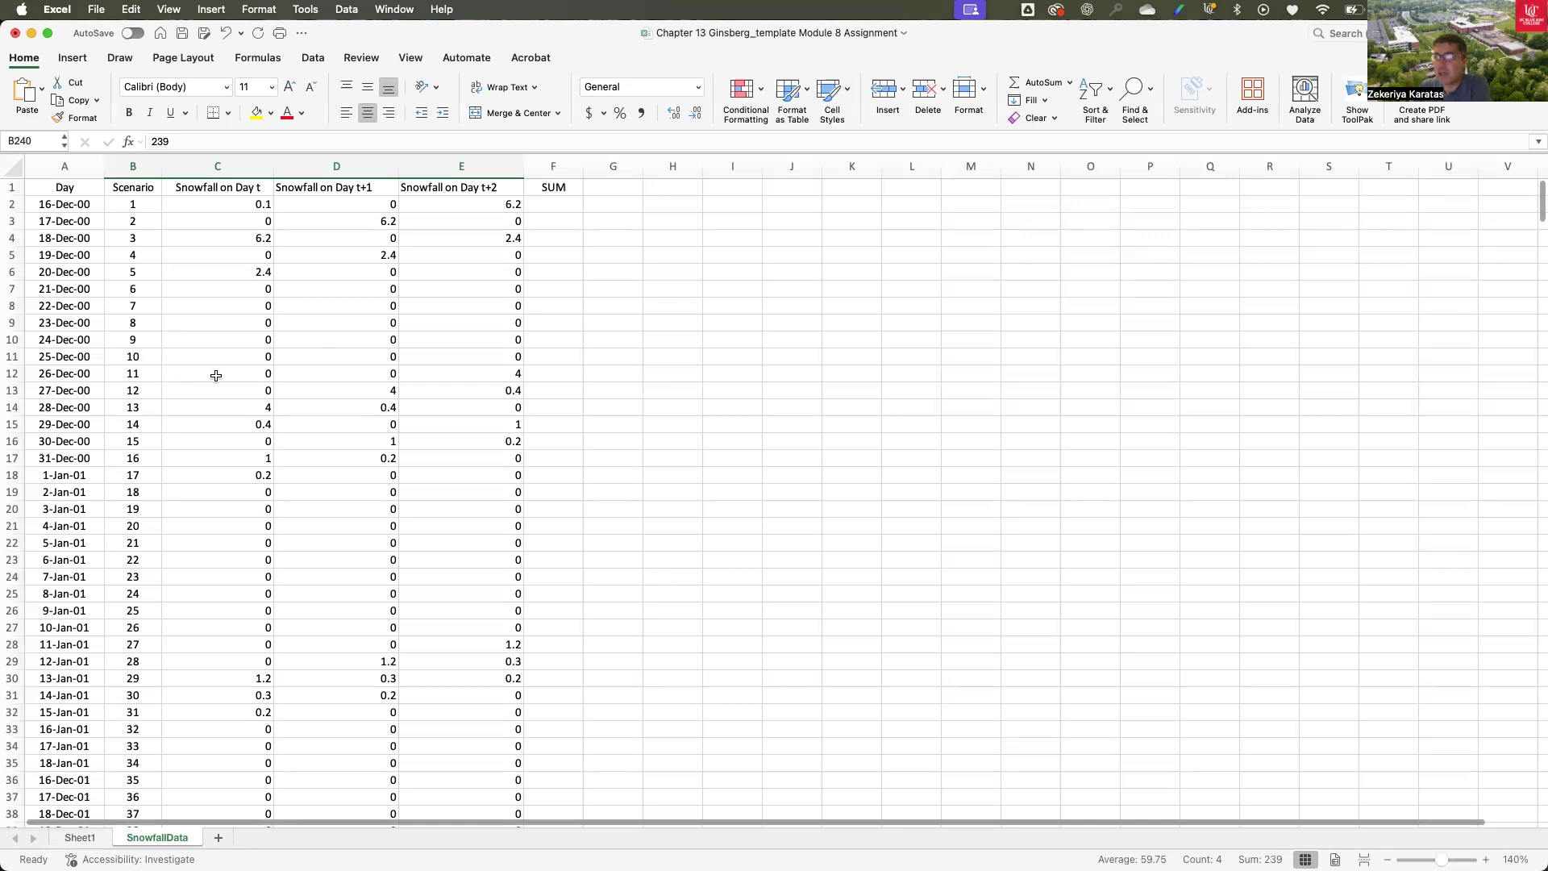
scroll(339, 370, down, 20)
scroll(355, 368, down, 20)
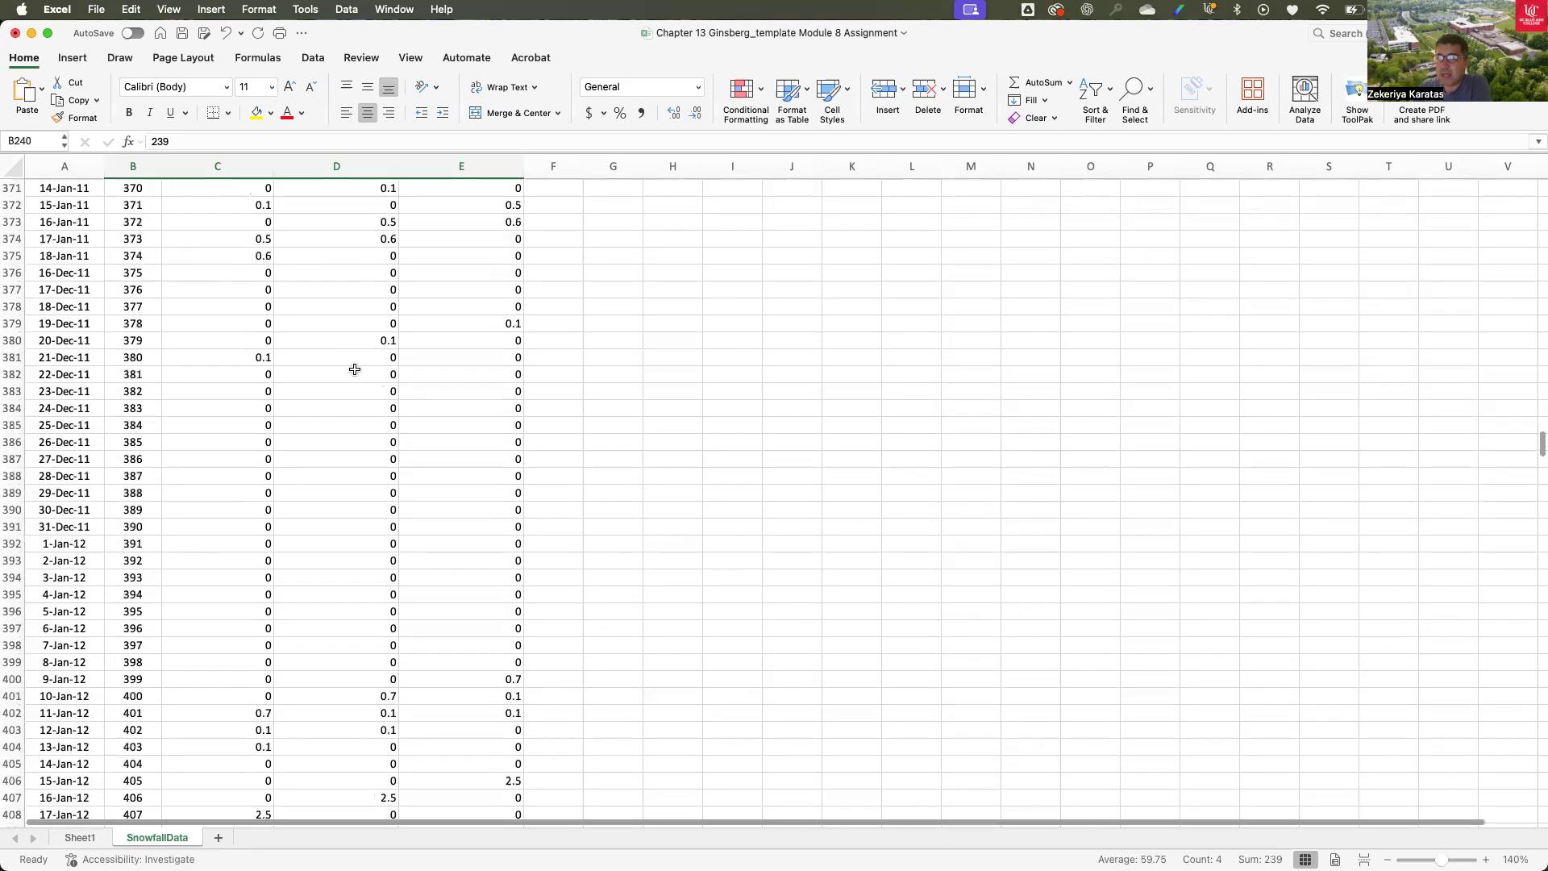
scroll(353, 368, down, 4)
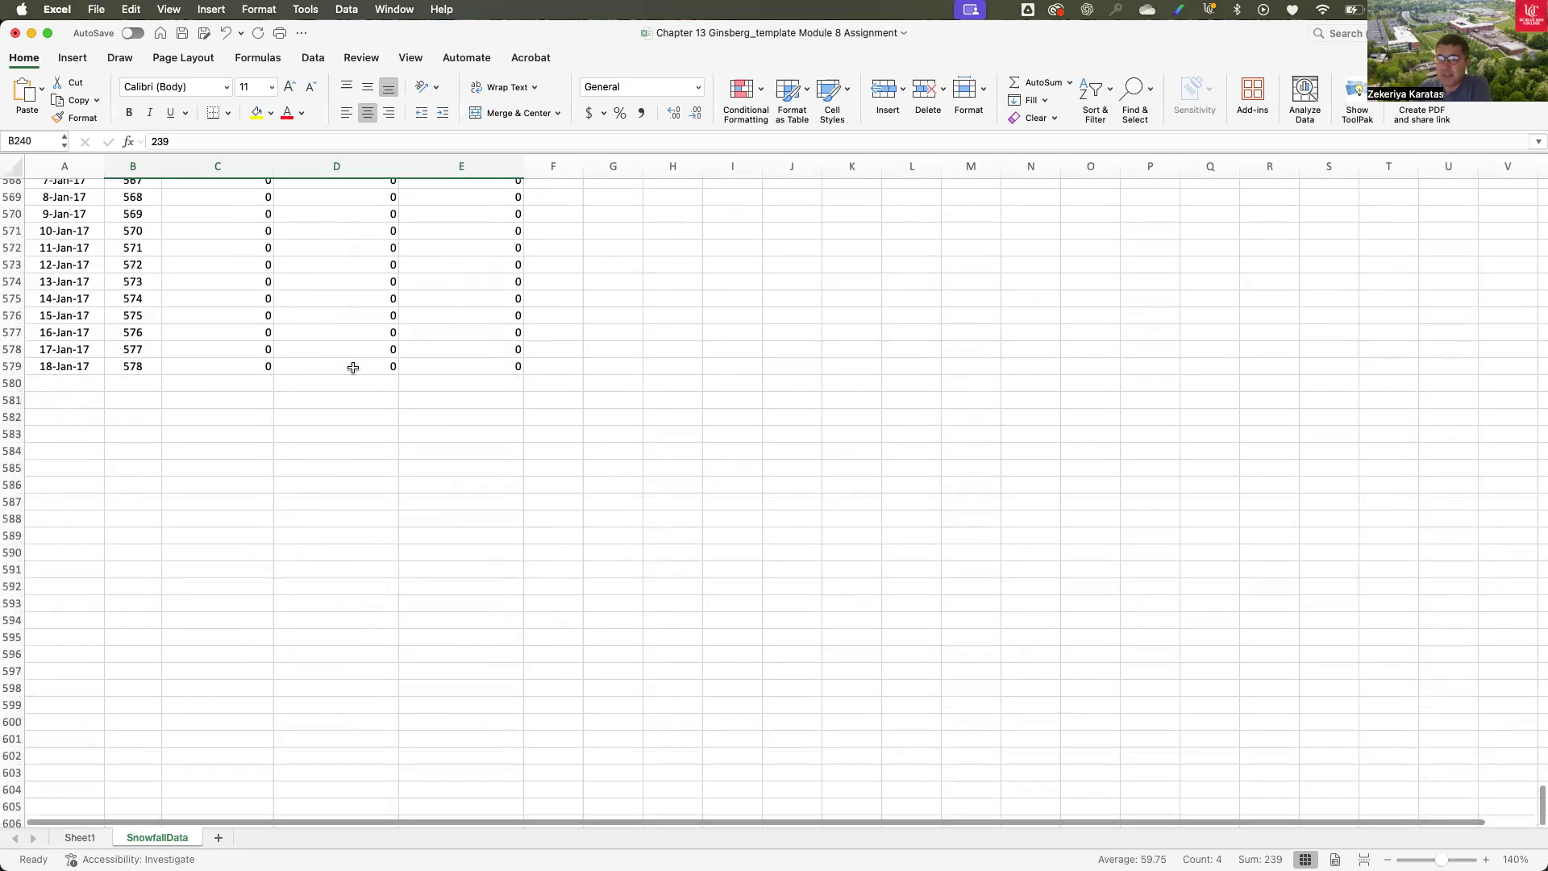
scroll(353, 367, up, 20)
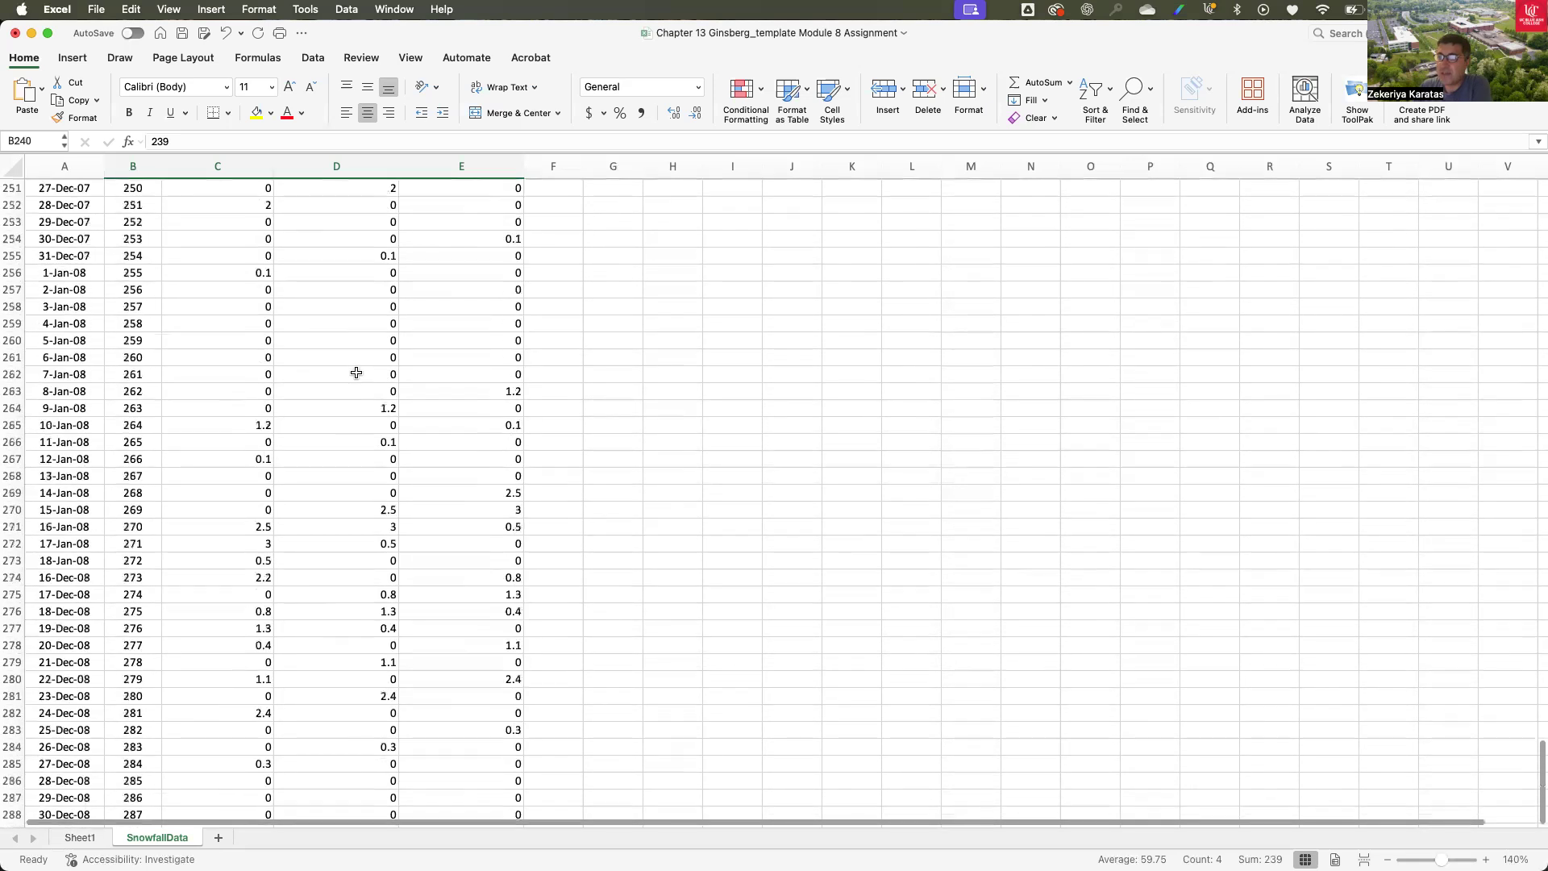
scroll(356, 373, up, 20)
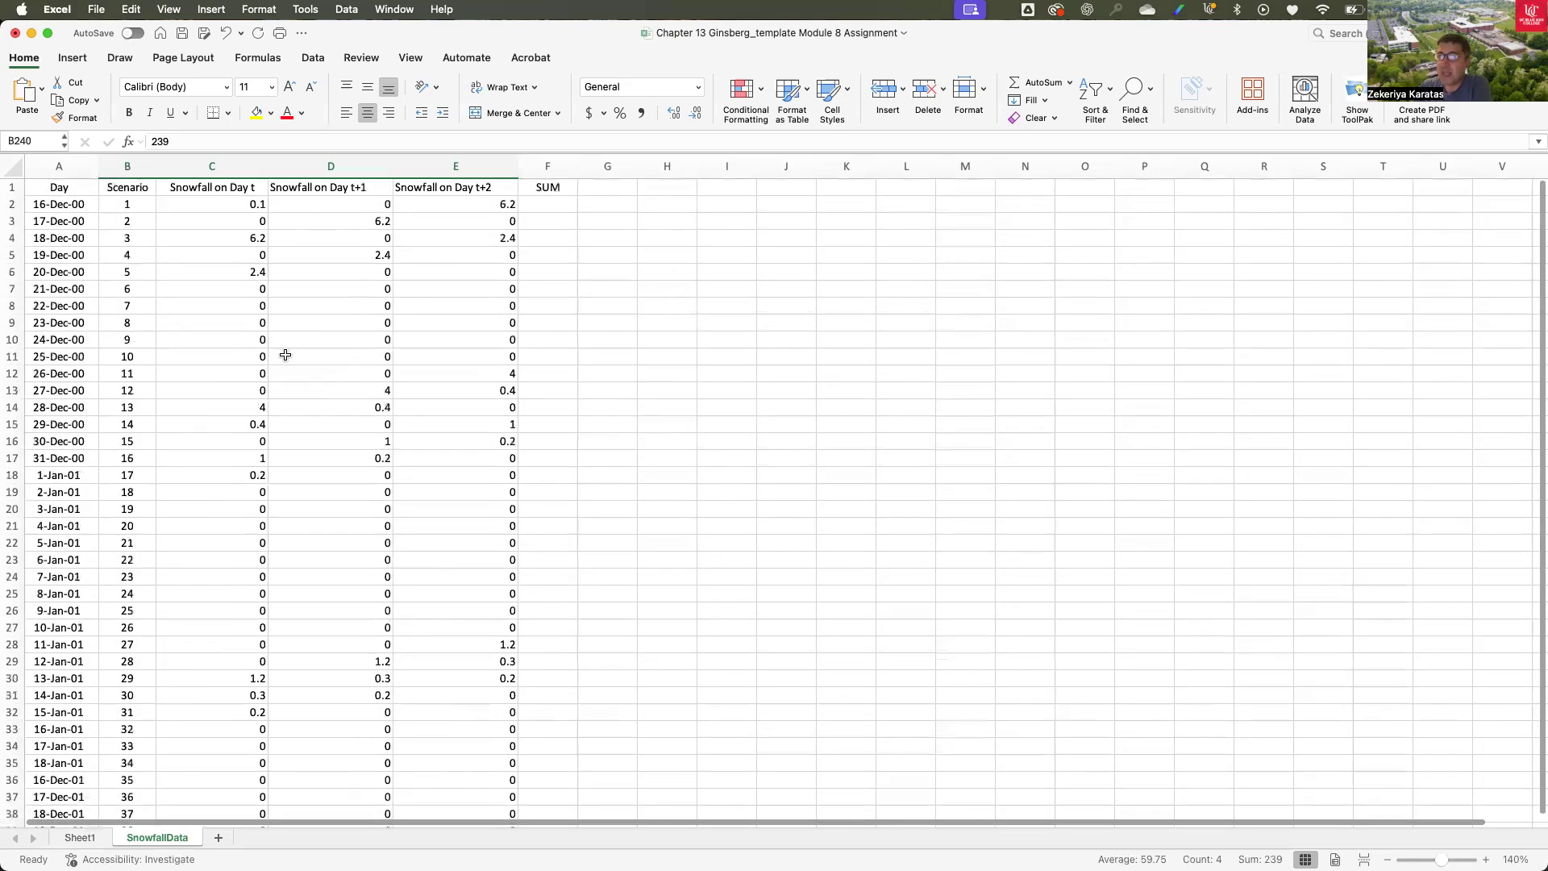
scroll(564, 279, left, 1)
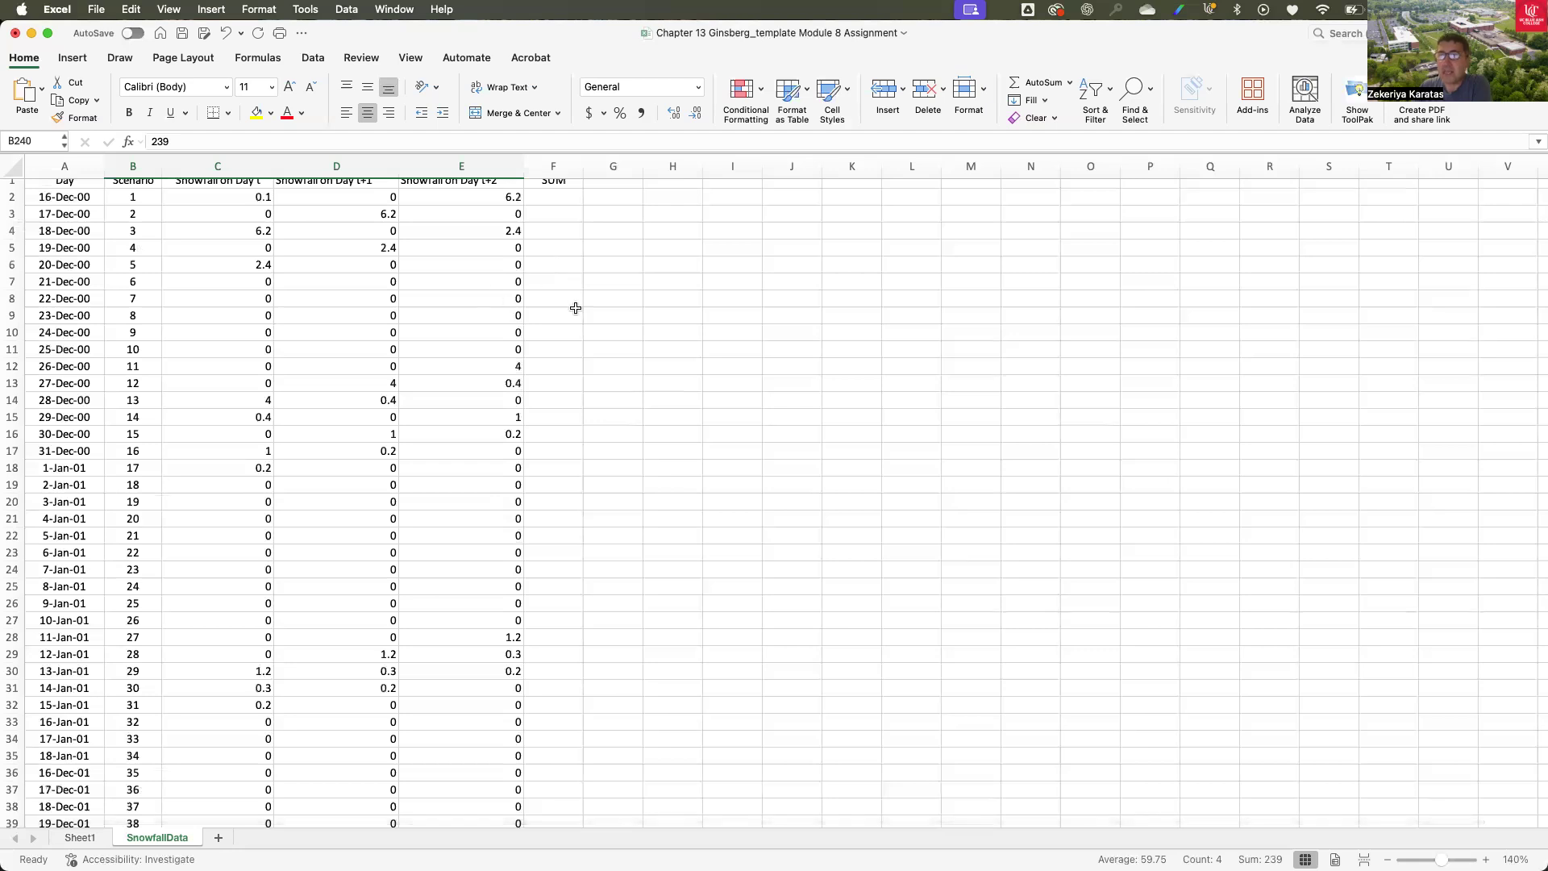
scroll(575, 308, up, 1)
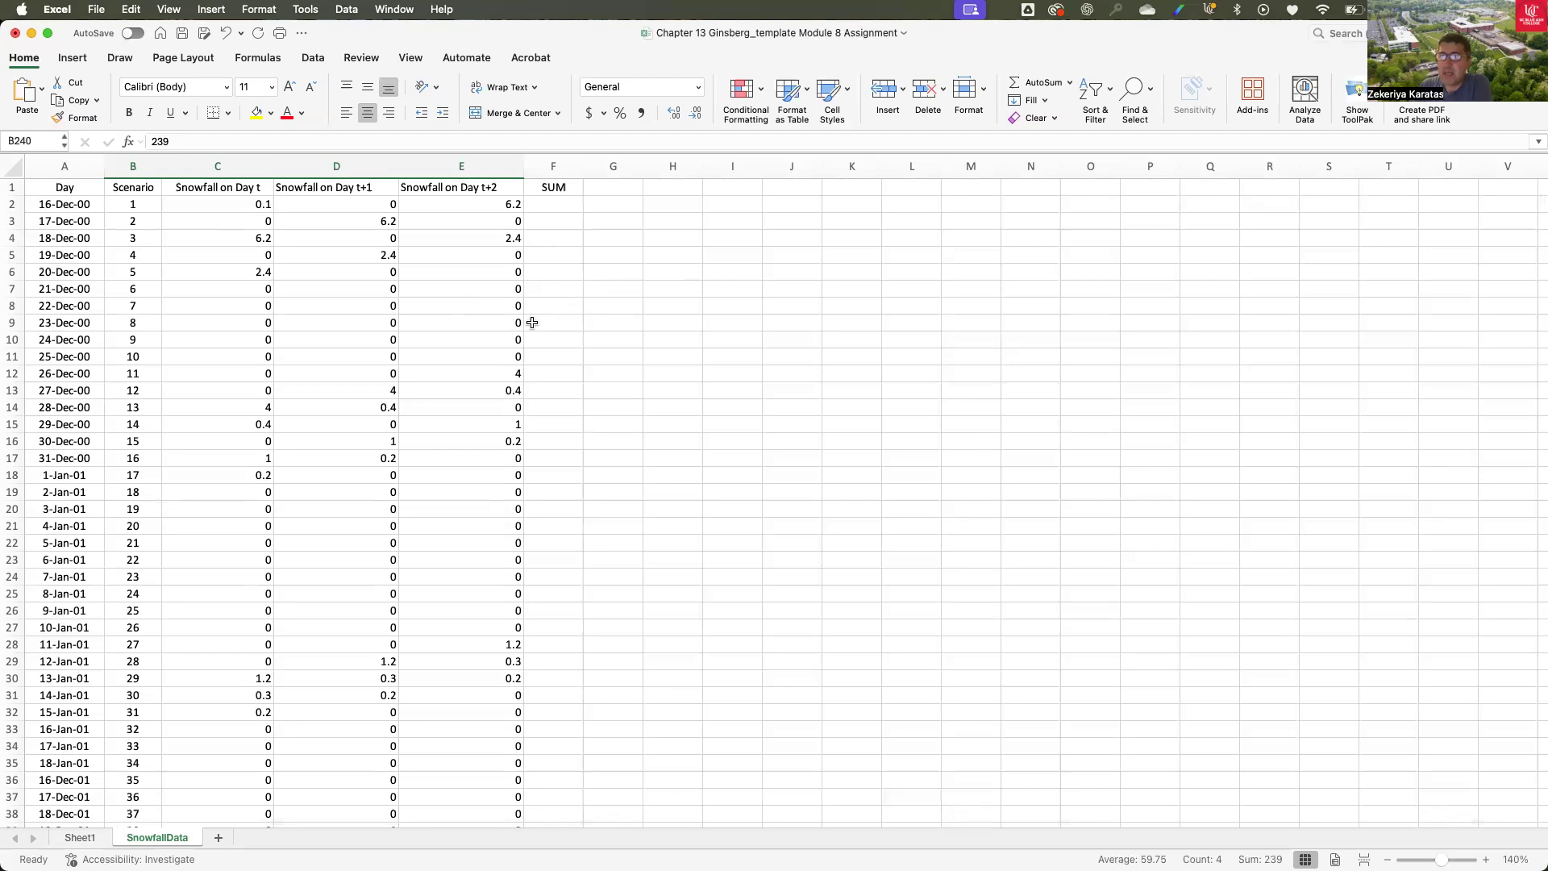
- Switch to Sheet1 and inspect the Total Sales formula in B6 and the cells it references
click(81, 838)
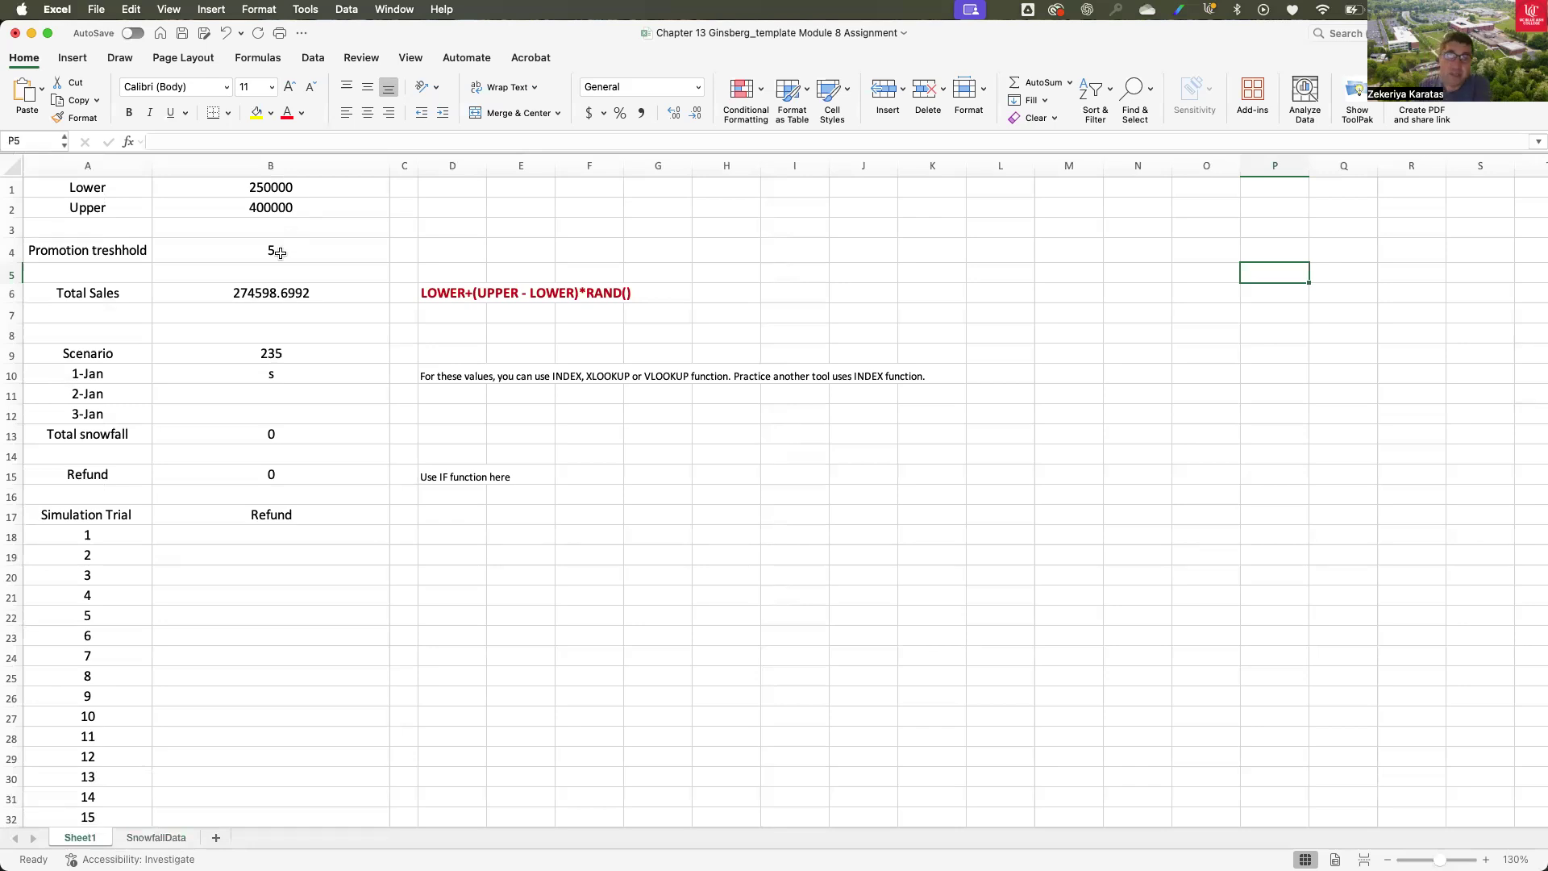
scroll(279, 253, down, 1)
scroll(289, 255, up, 1)
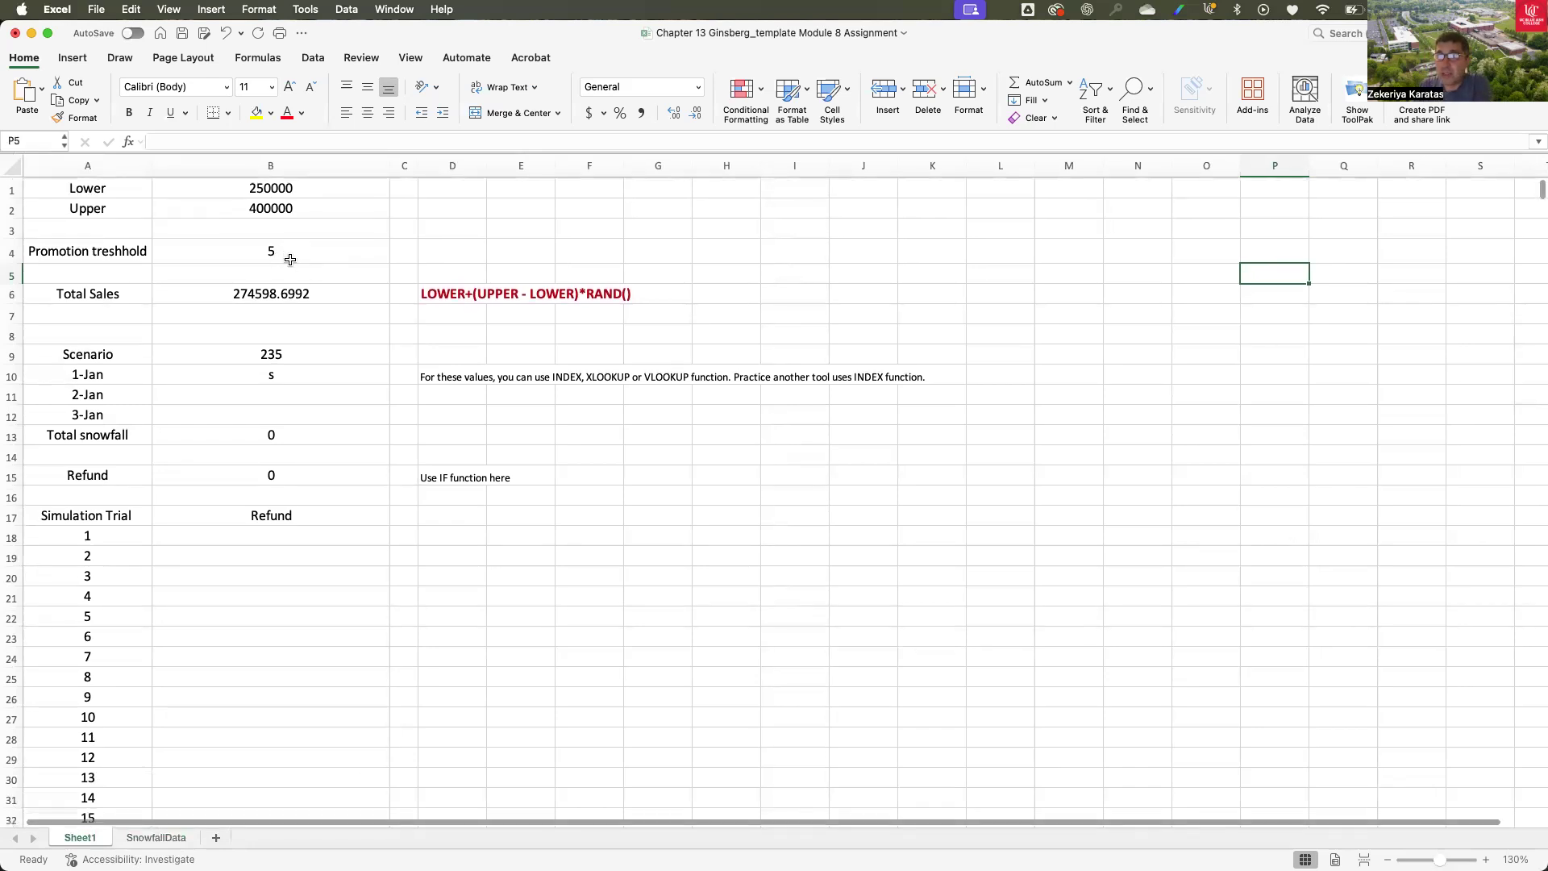
click(276, 294)
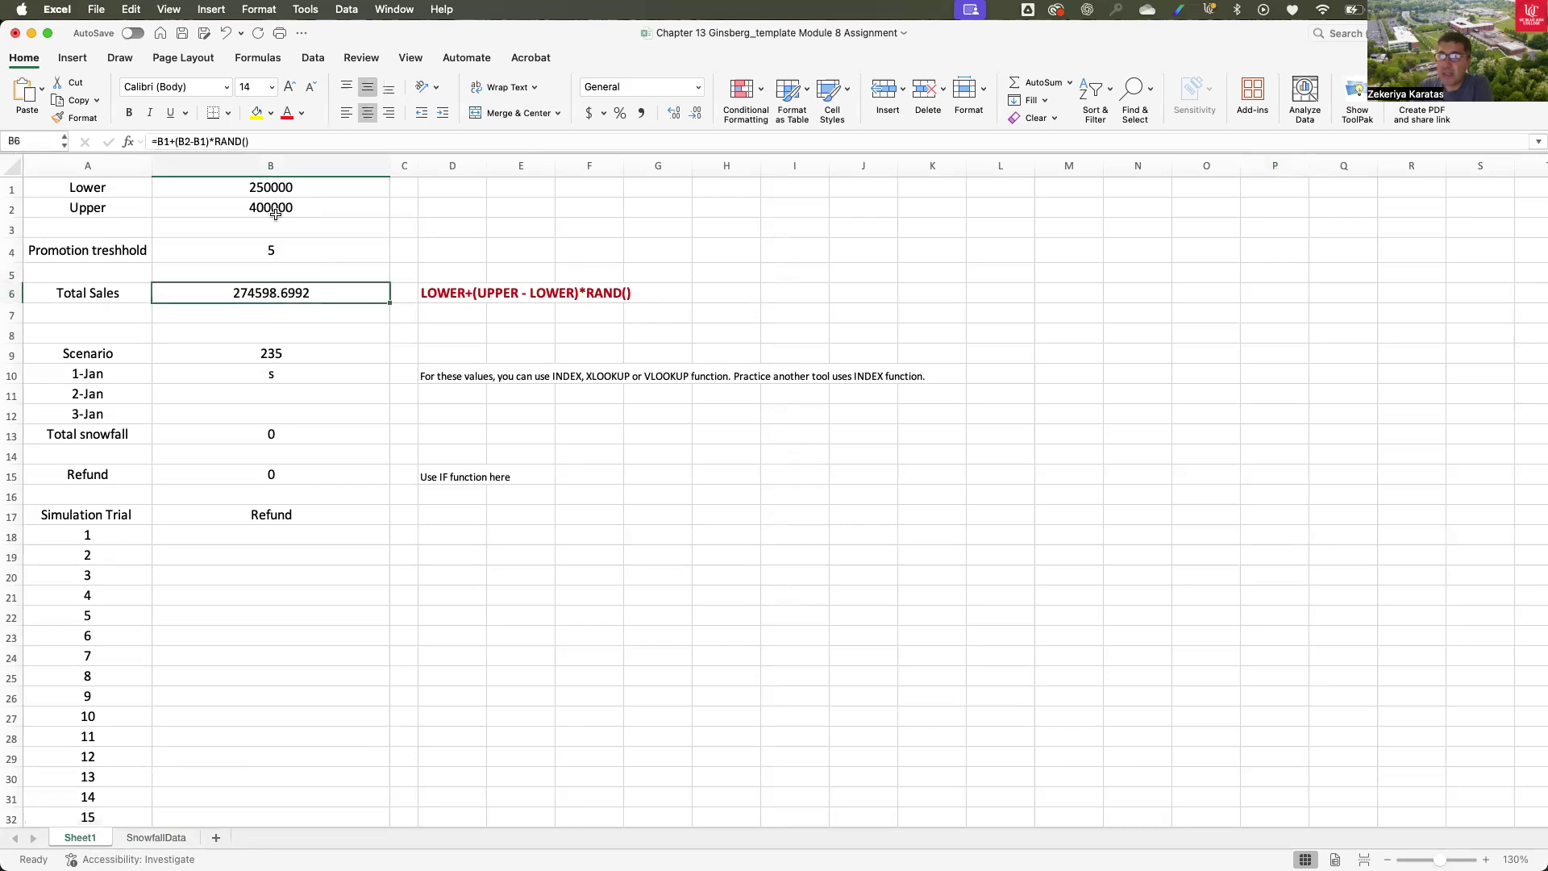
click(270, 141)
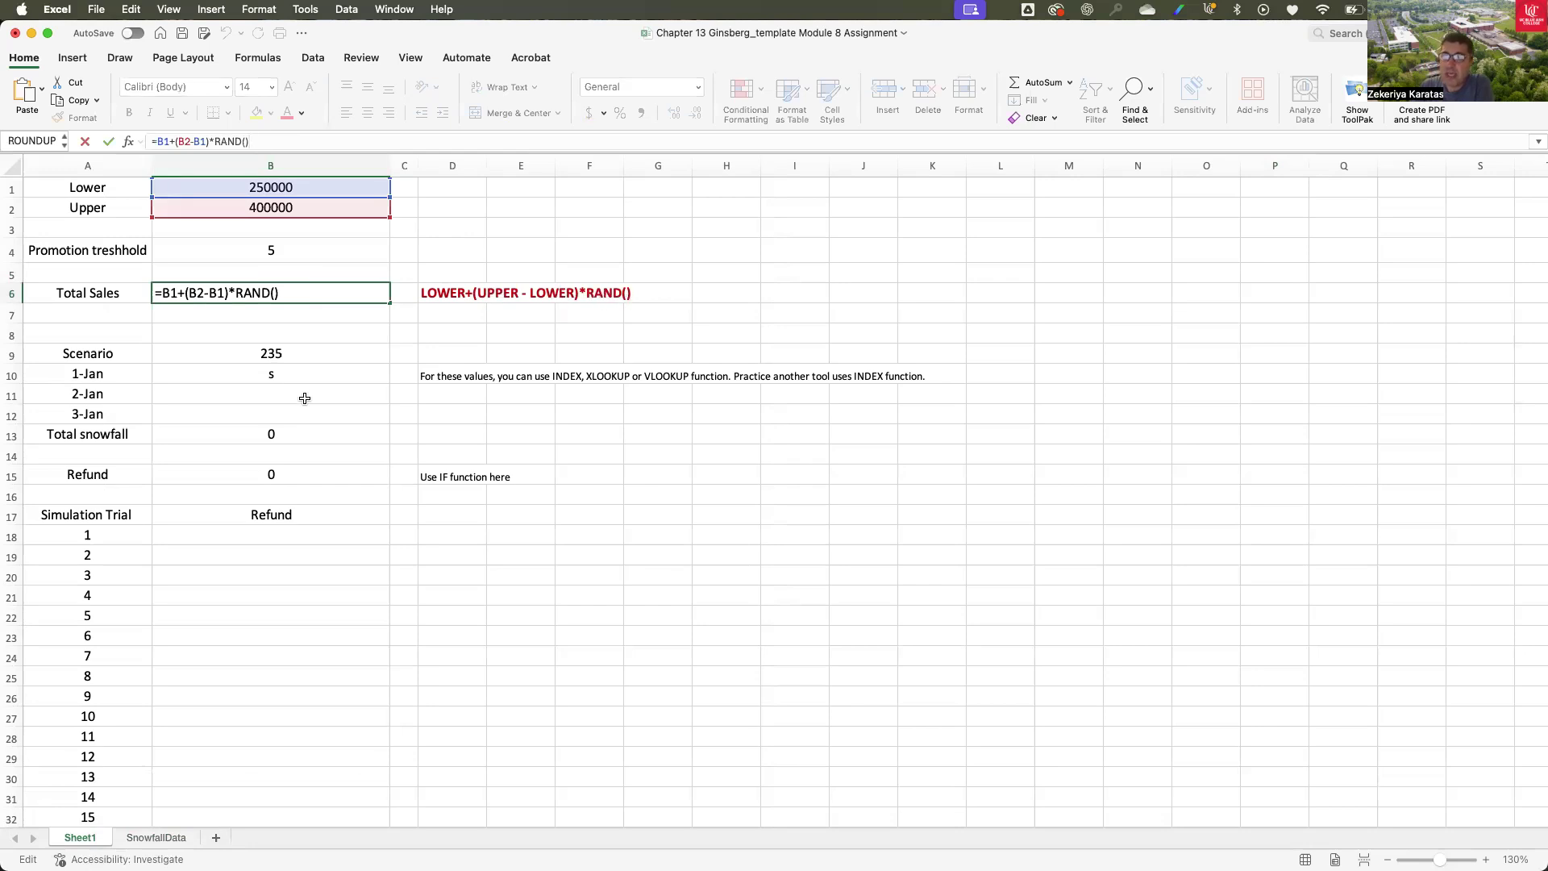
key(Return)
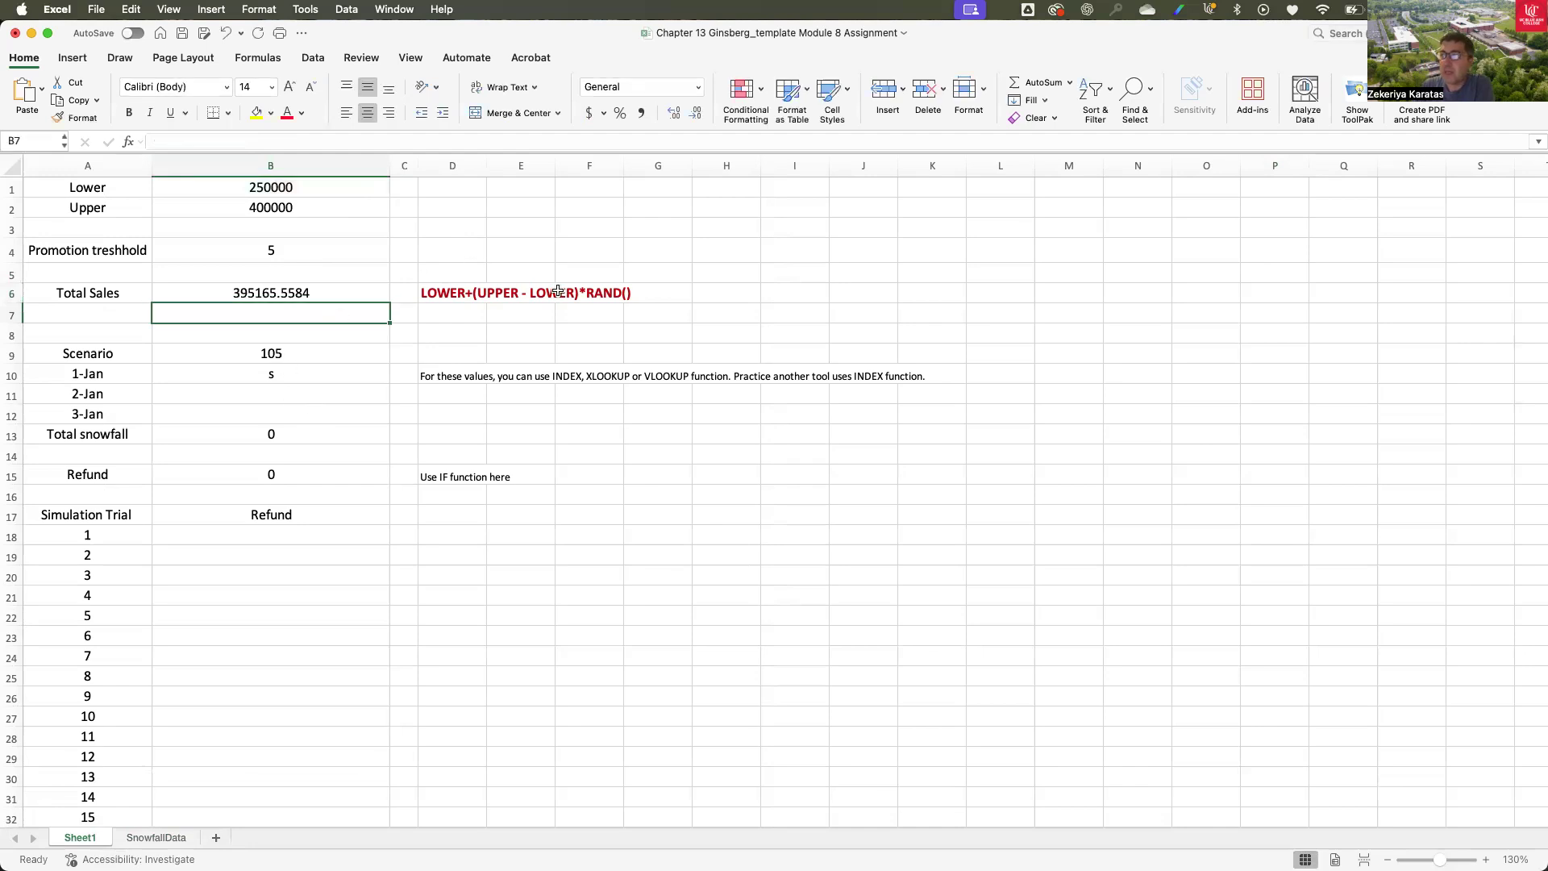
- Recalculate the workbook several times to watch the random Total Sales and Scenario values change
click(257, 58)
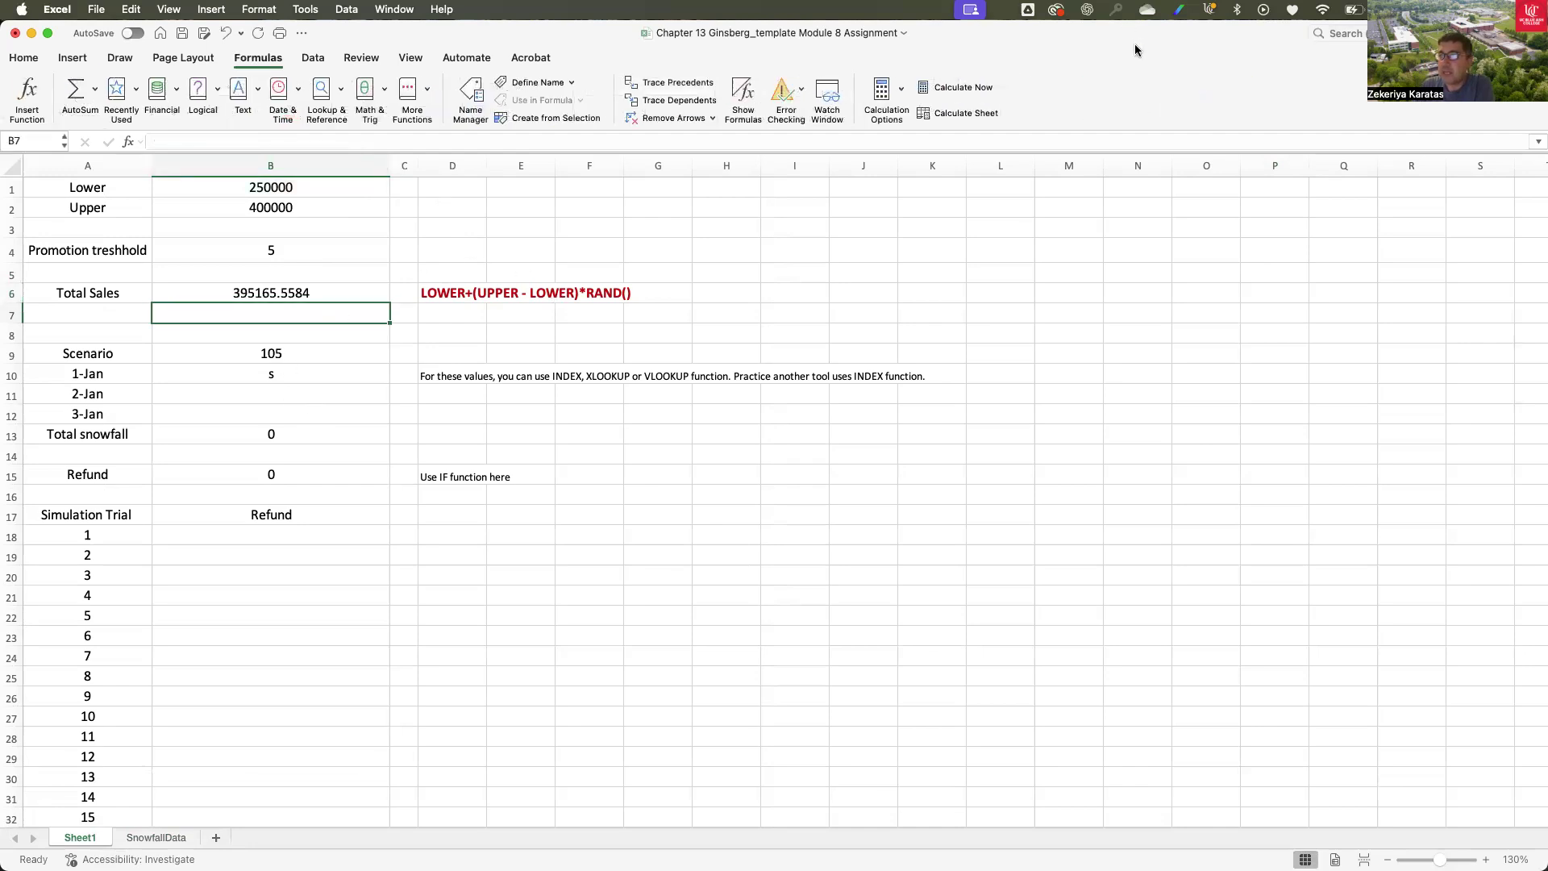
click(964, 88)
click(964, 87)
click(965, 87)
click(964, 87)
click(965, 87)
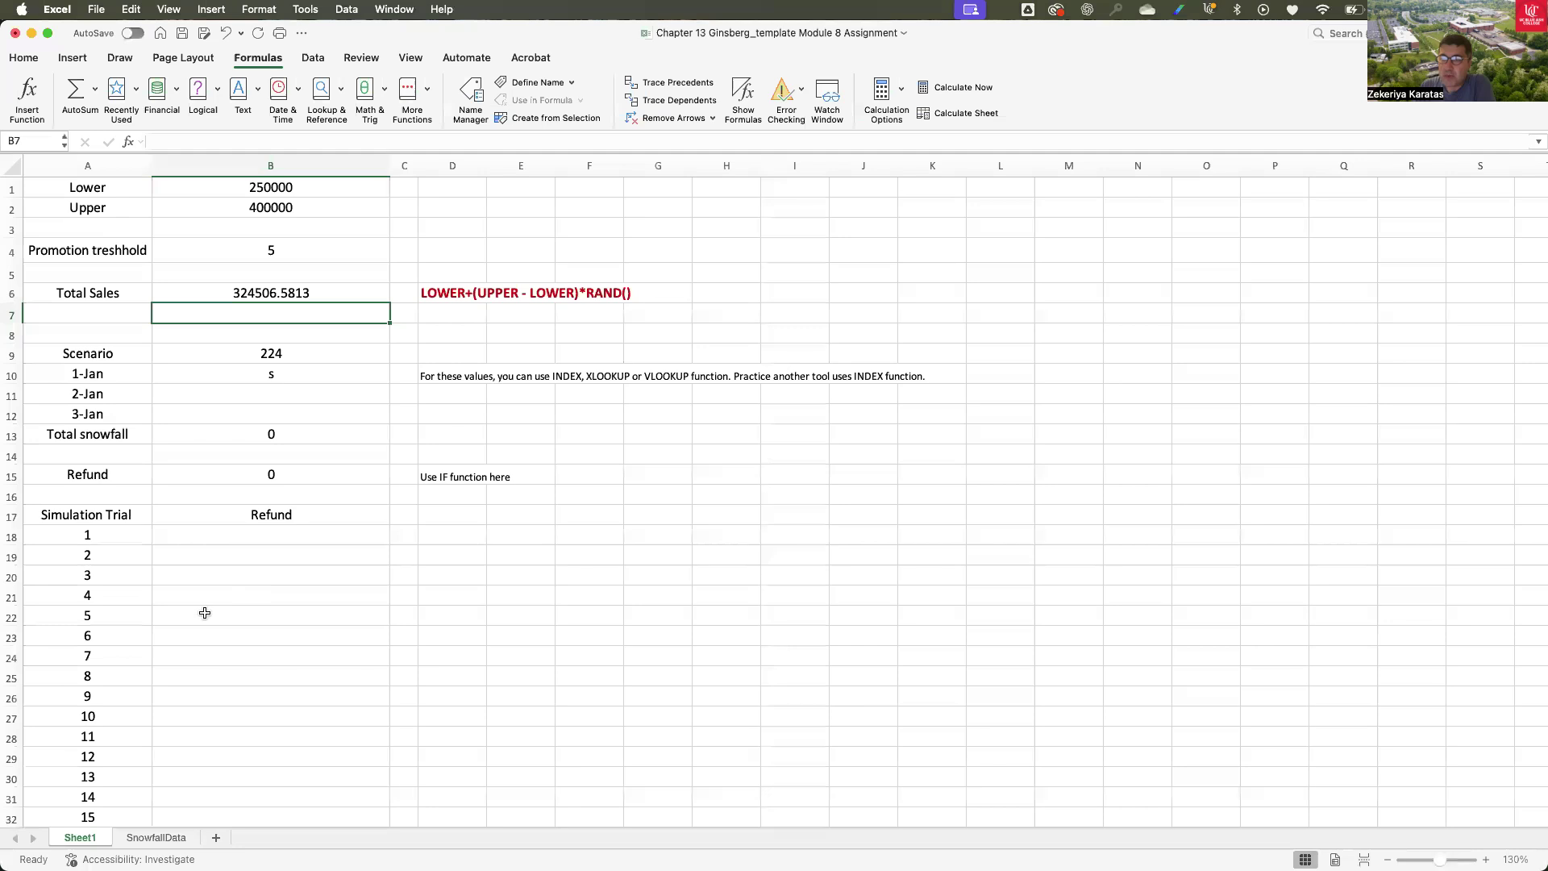
- Hide rows 20 to 1013 of Sheet1, which hold simulation trials 3 to 996
scroll(205, 613, down, 1)
drag(13, 561, 191, 801)
right_click(18, 694)
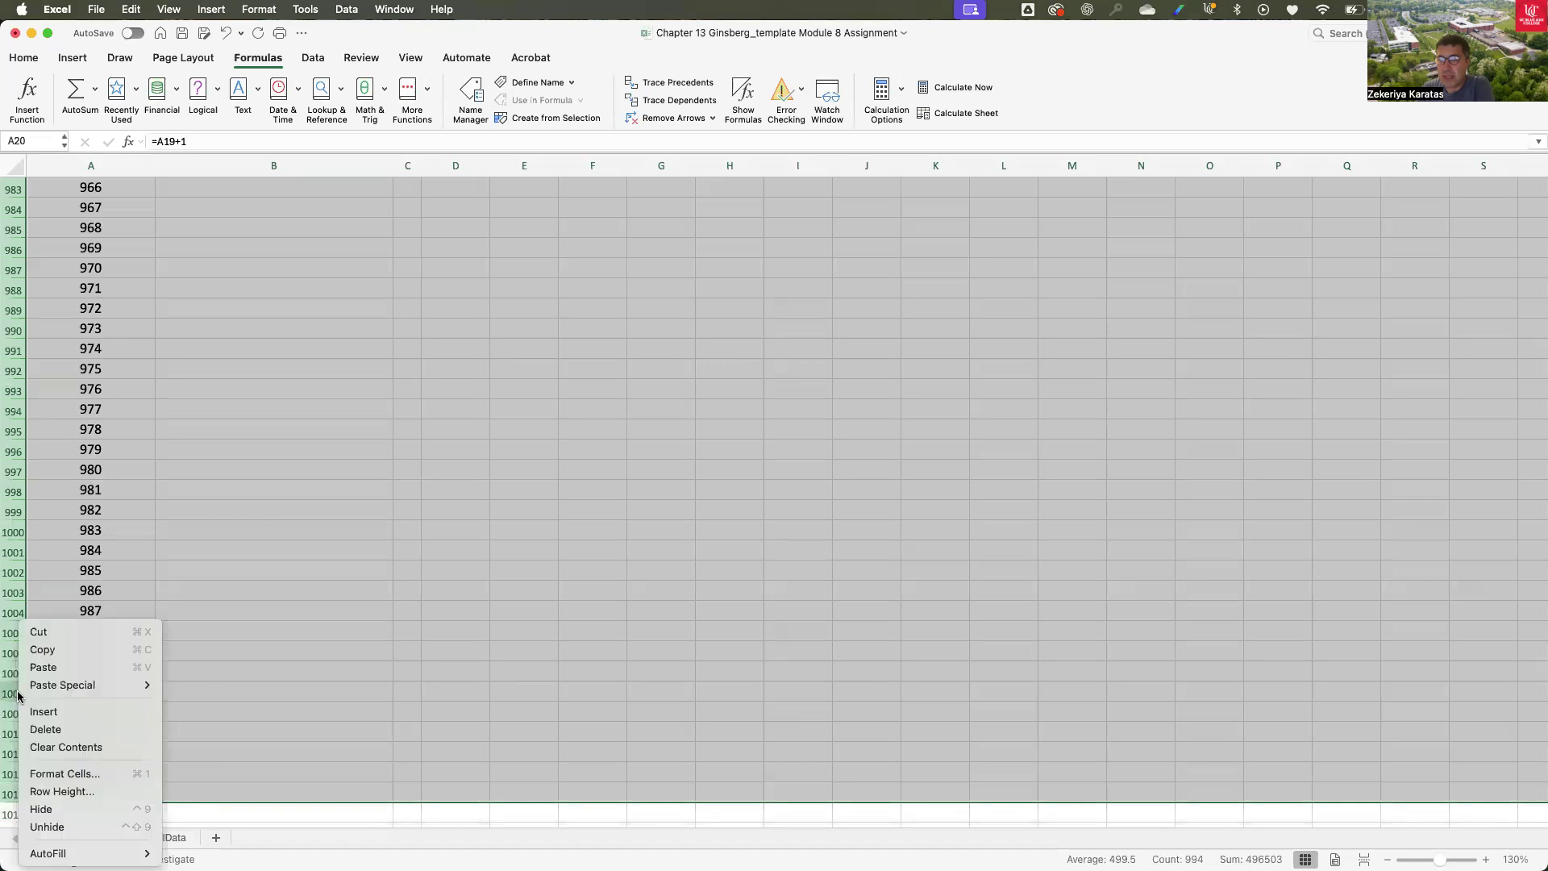
click(43, 808)
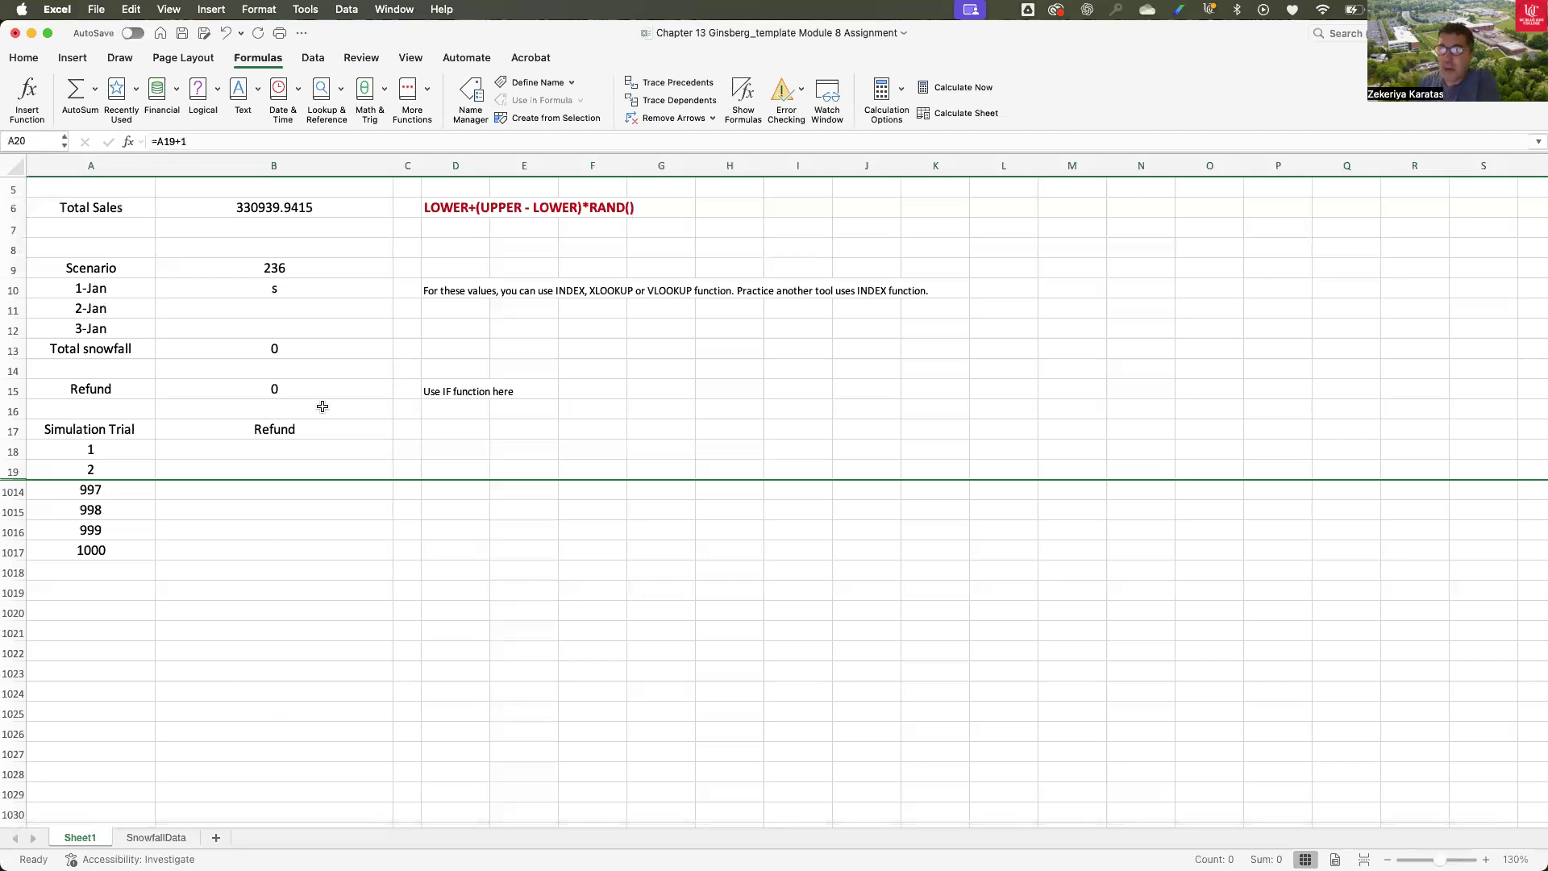
- Check the Scenario formula in B9 against the scenario numbers on the SnowfallData sheet, and return to Sheet1
click(253, 273)
scroll(254, 274, up, 1)
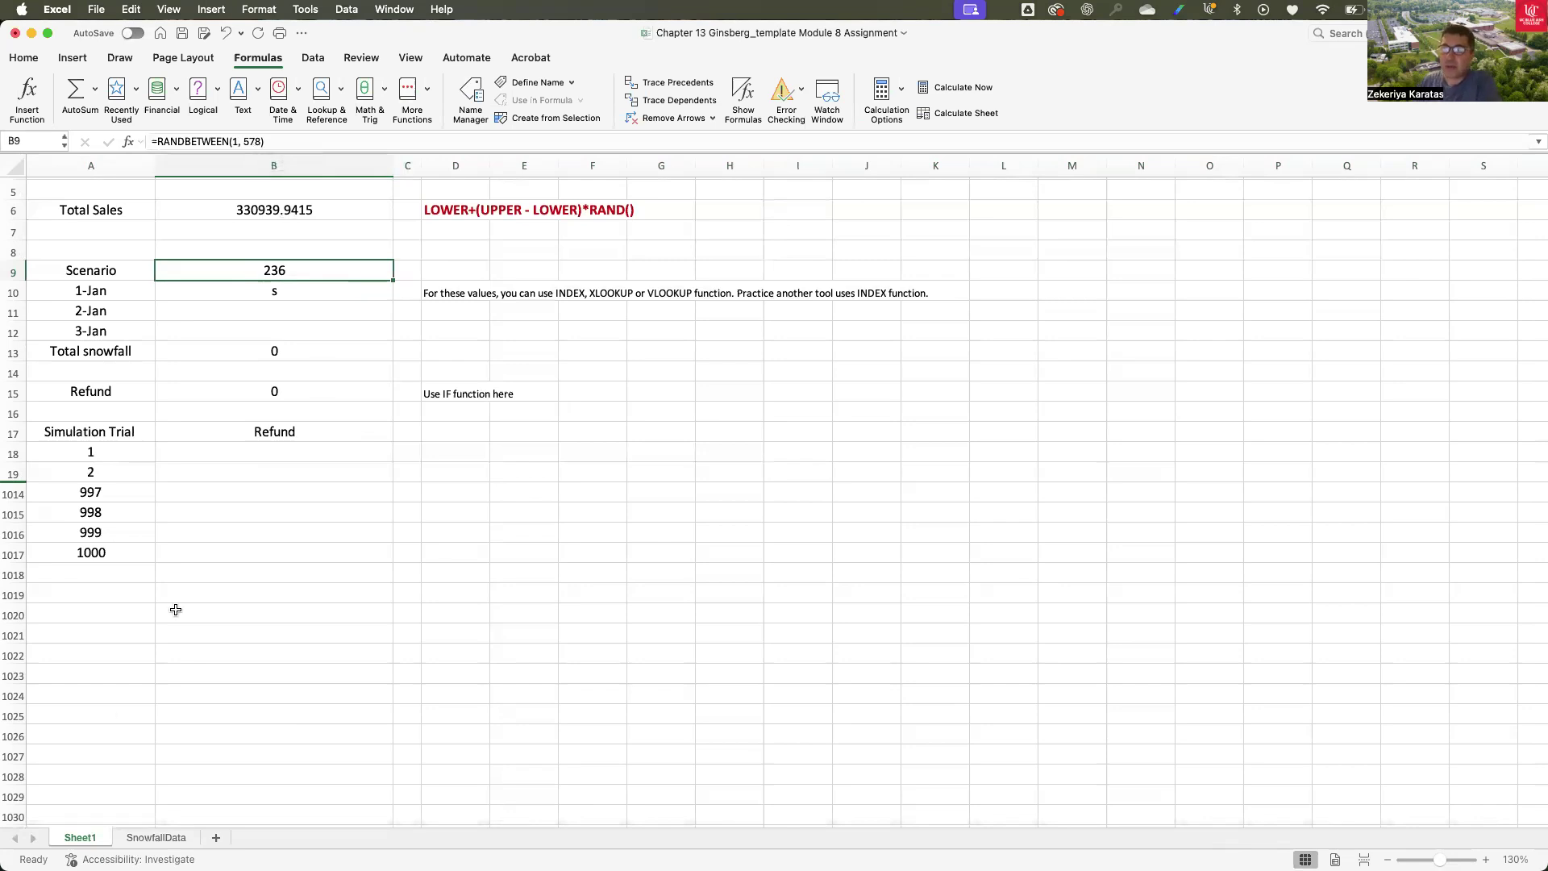
click(157, 837)
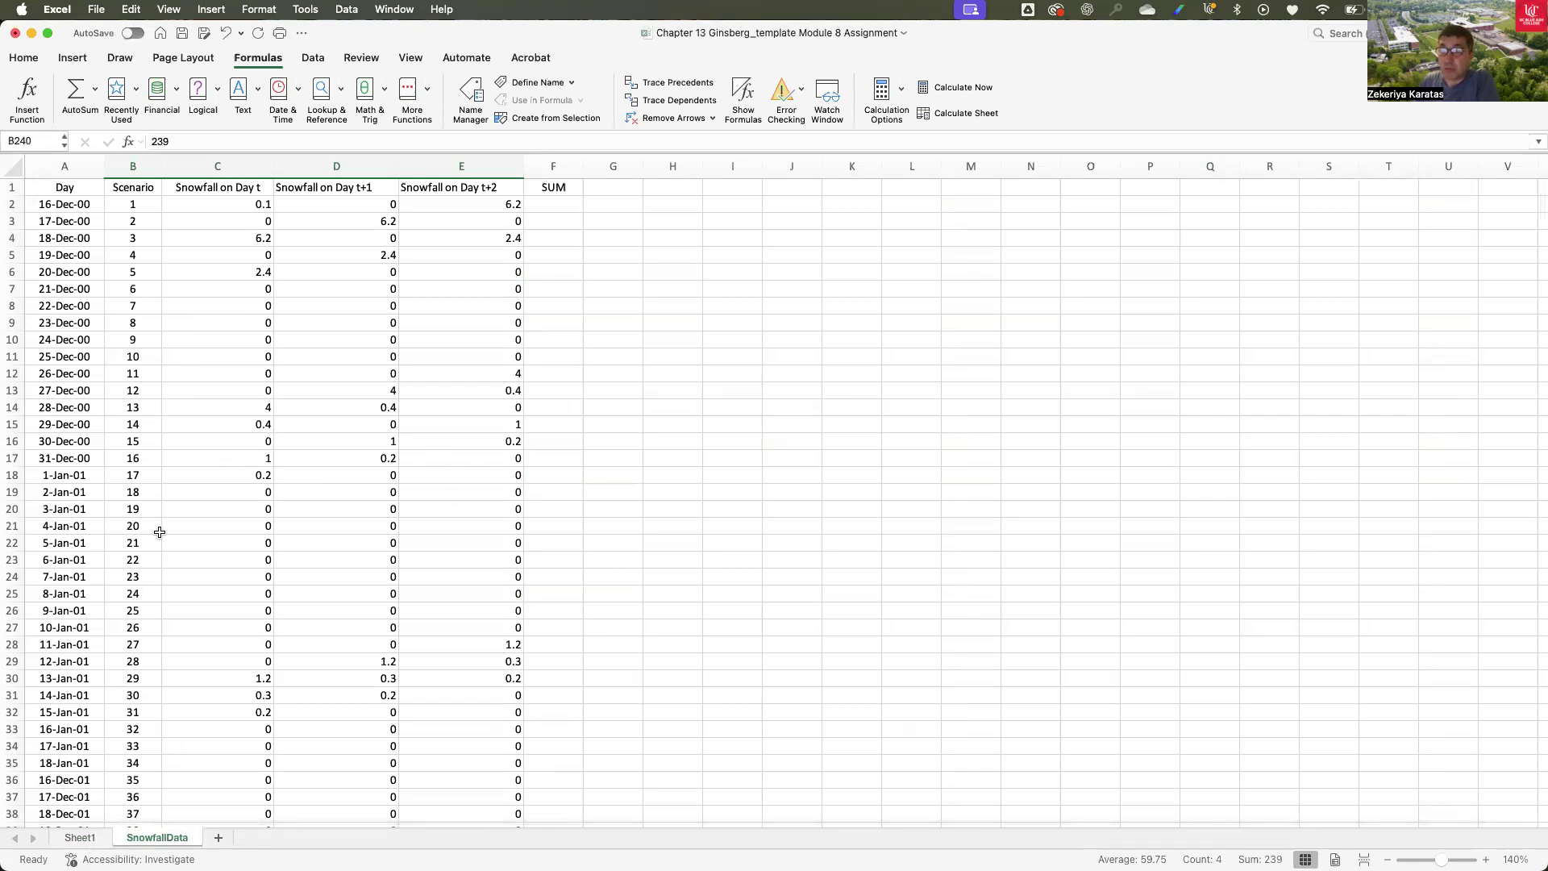
click(80, 838)
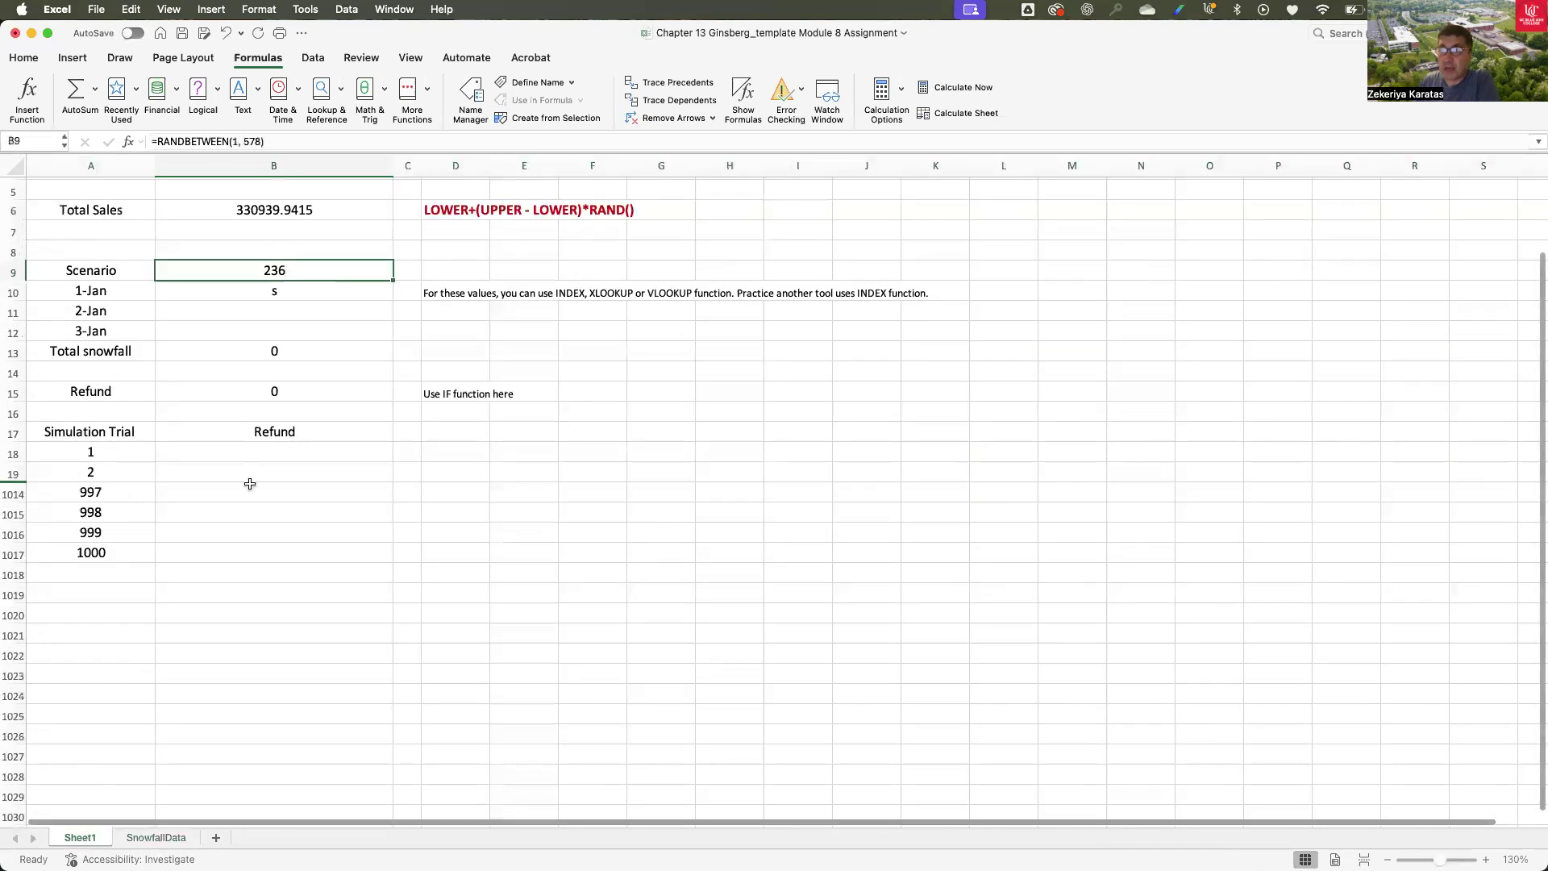
- Clear the stray entry from the 1-Jan cell B10 and begin an INDEX formula there
click(275, 295)
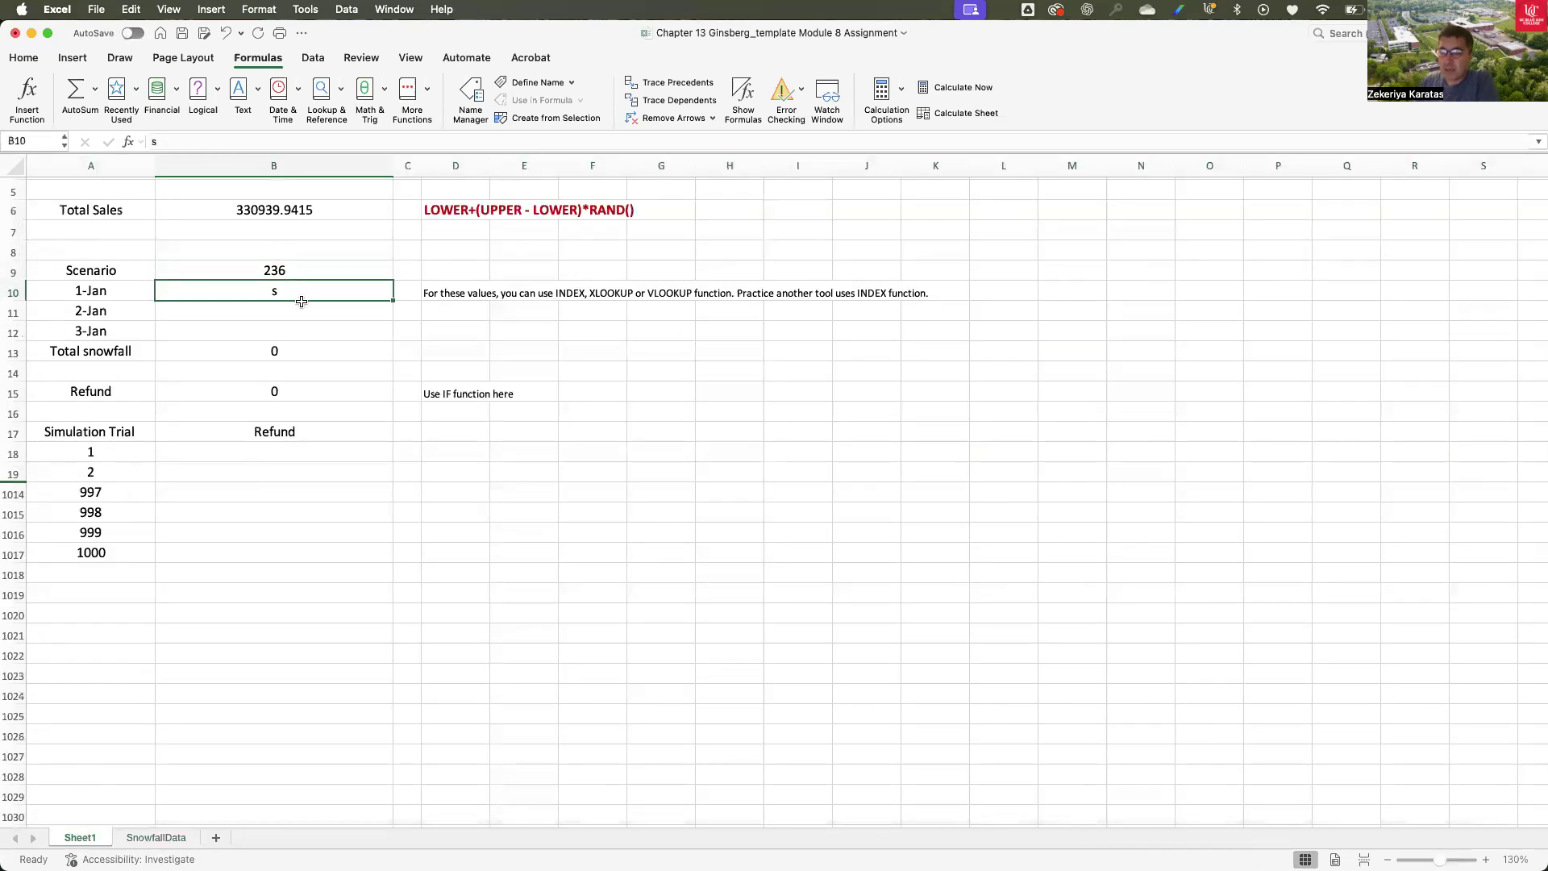
key(Delete)
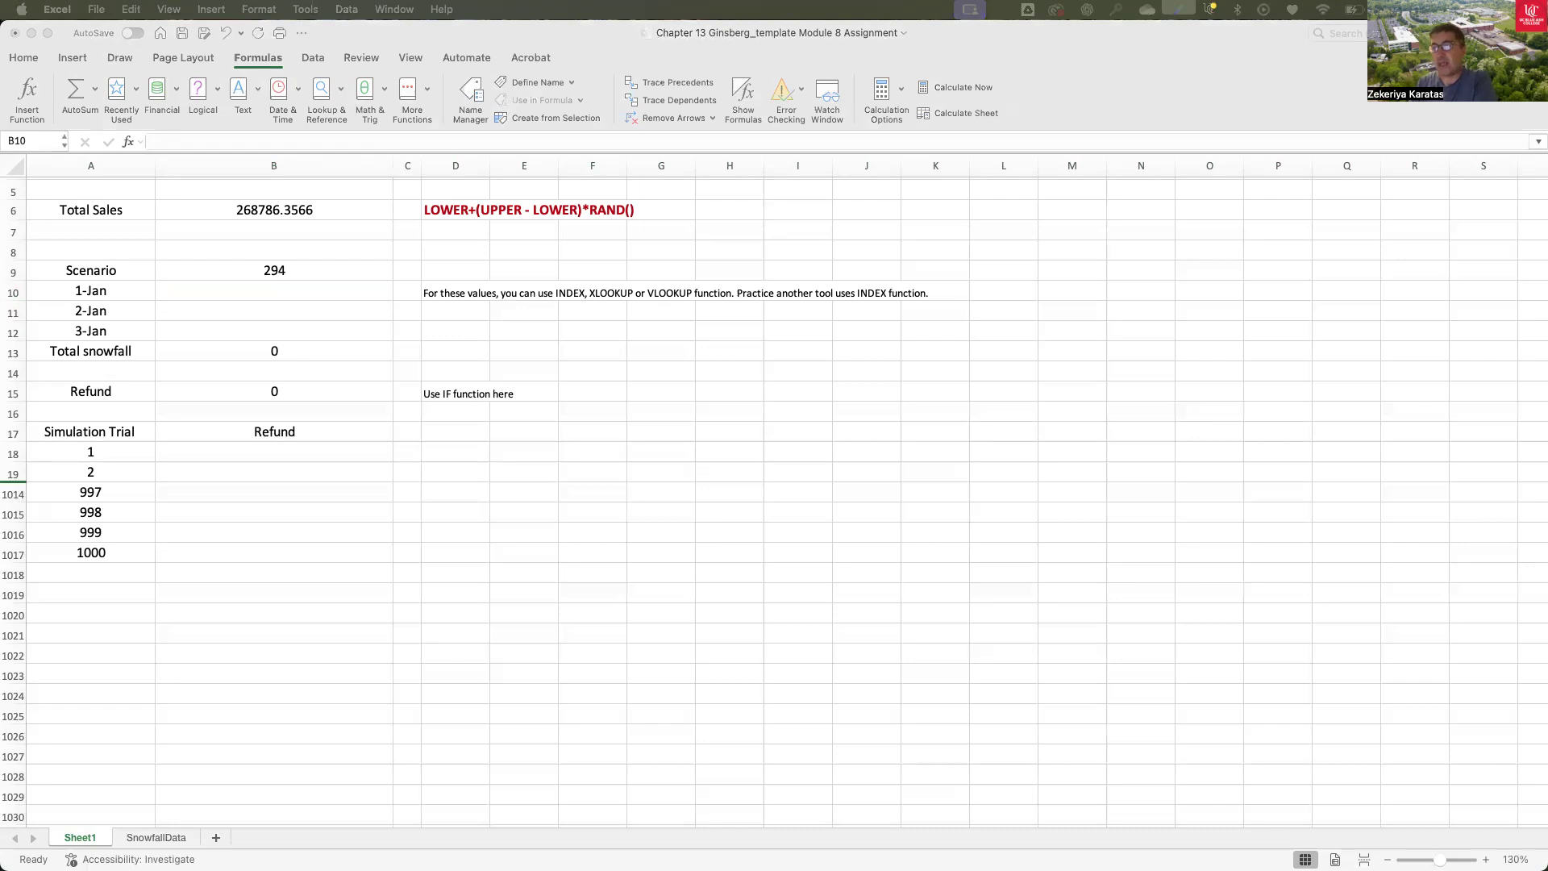
click(322, 291)
scroll(323, 292, down, 2)
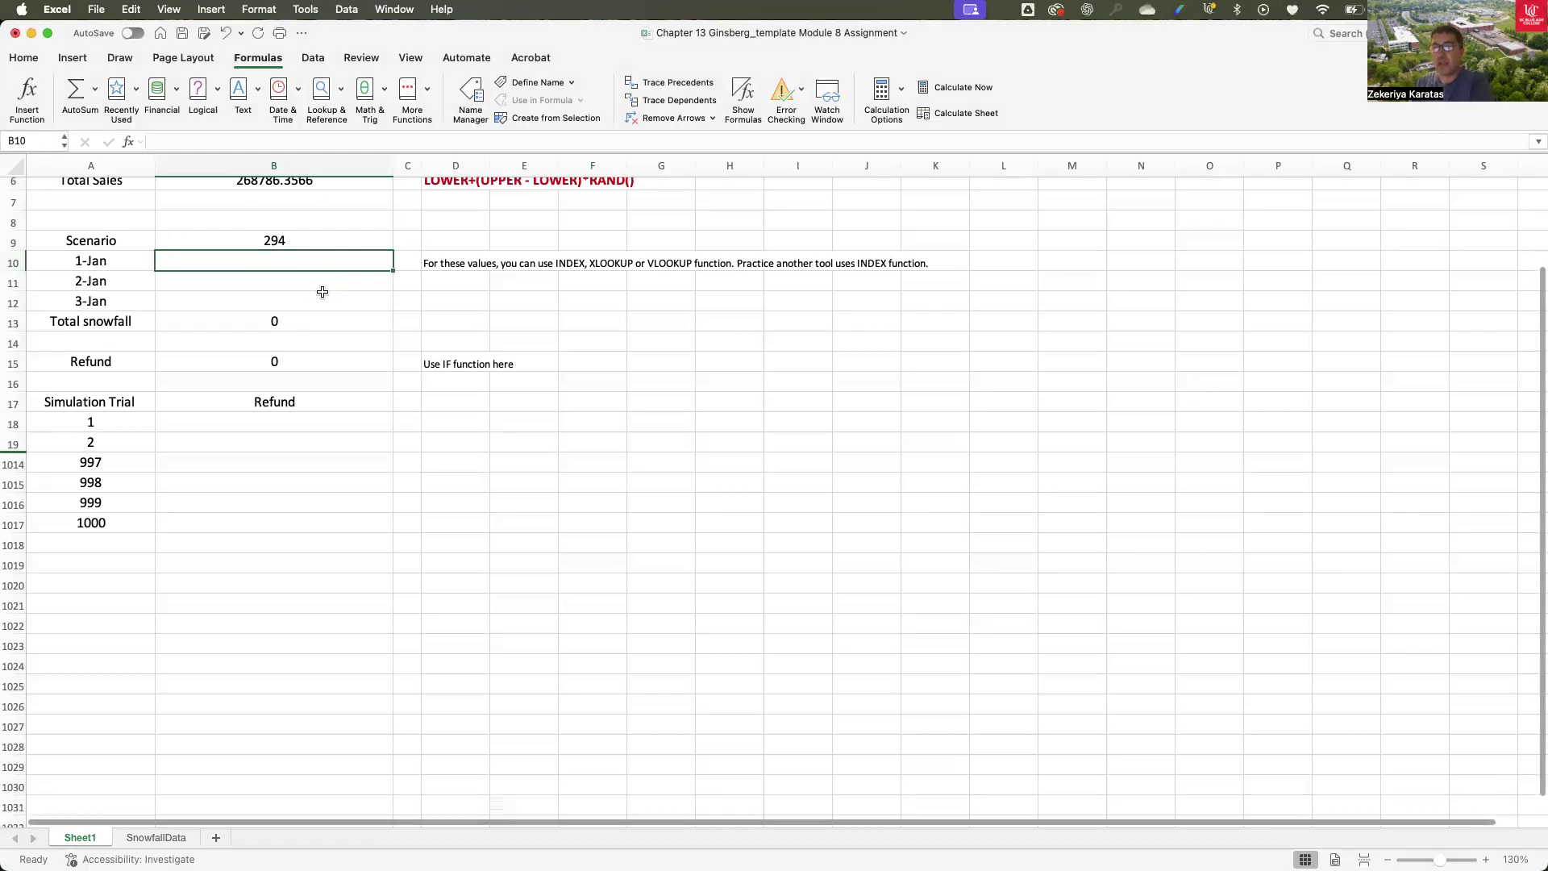
scroll(321, 292, up, 5)
text(=INDEX)
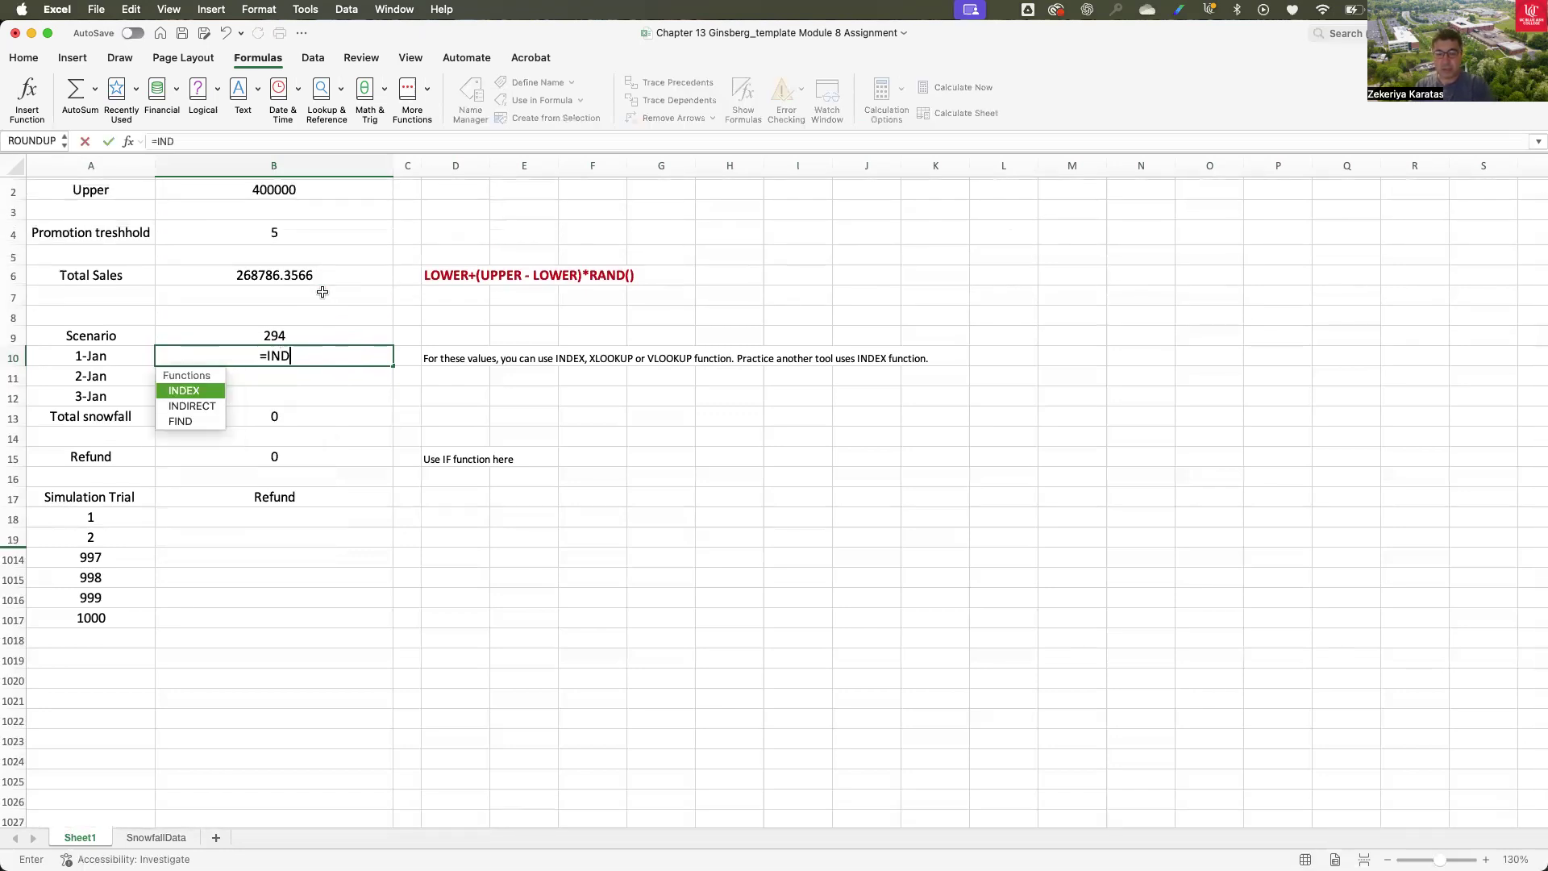
double_click(192, 389)
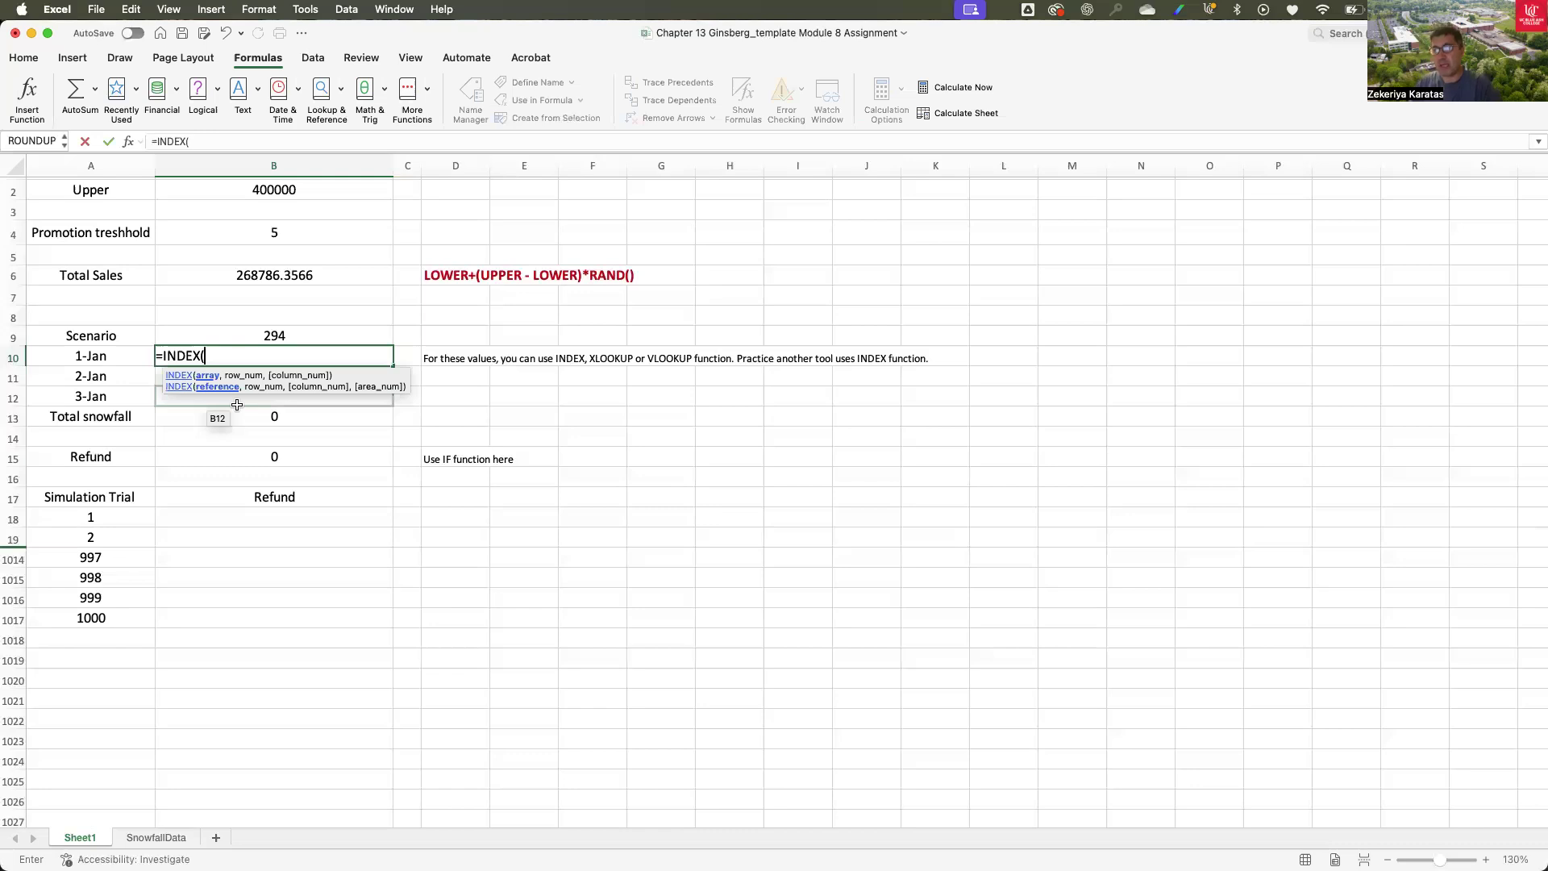
- Set the INDEX array to the Snowfall on Day t values in SnowfallData!C2:C579
click(155, 839)
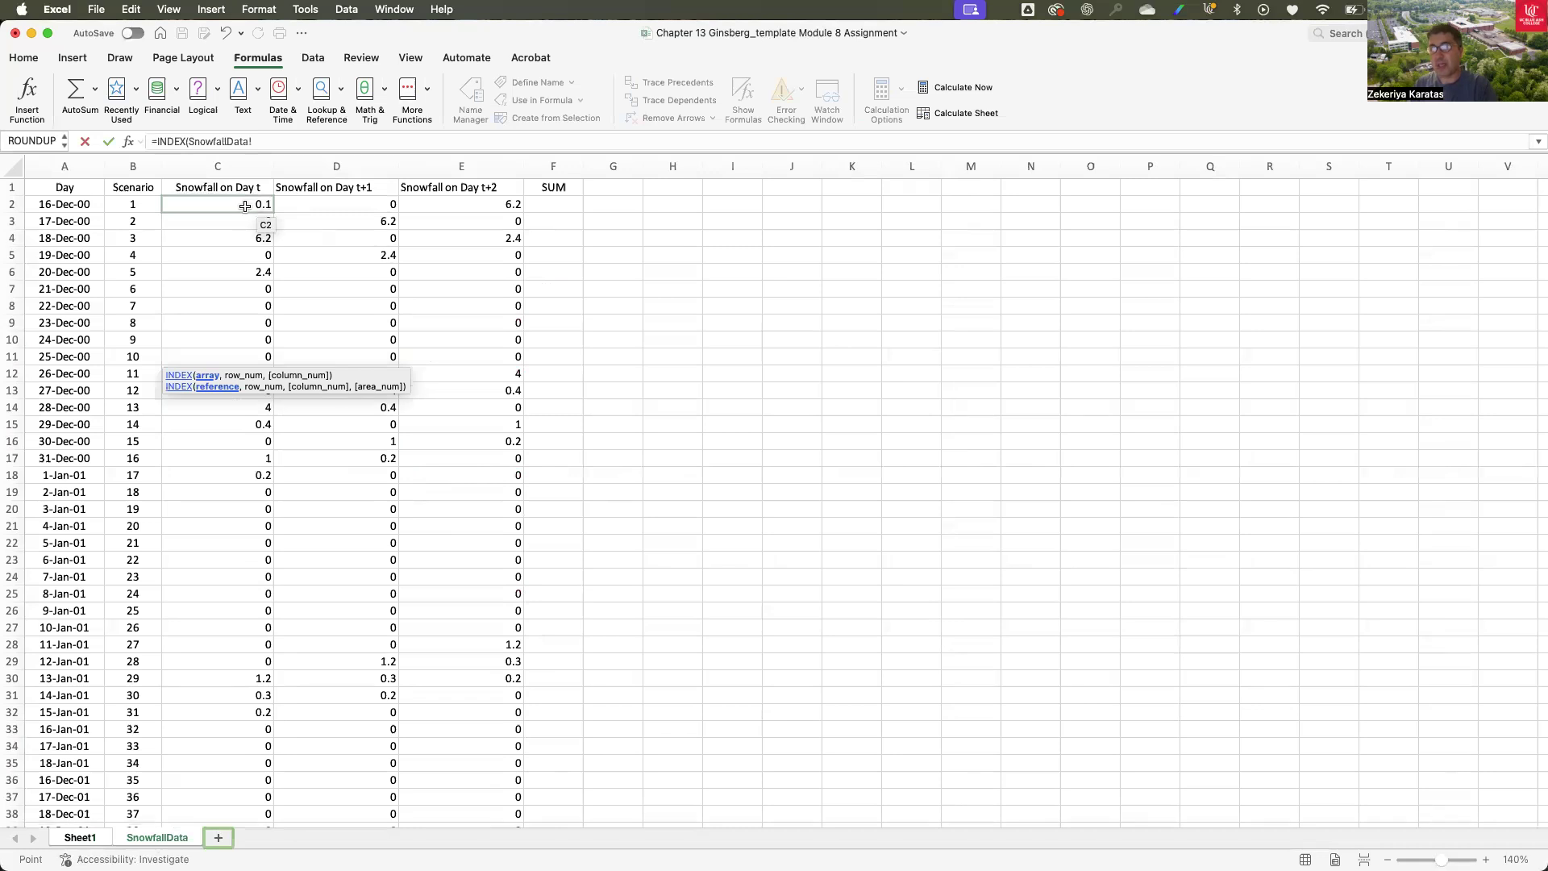
drag(245, 207, 210, 640)
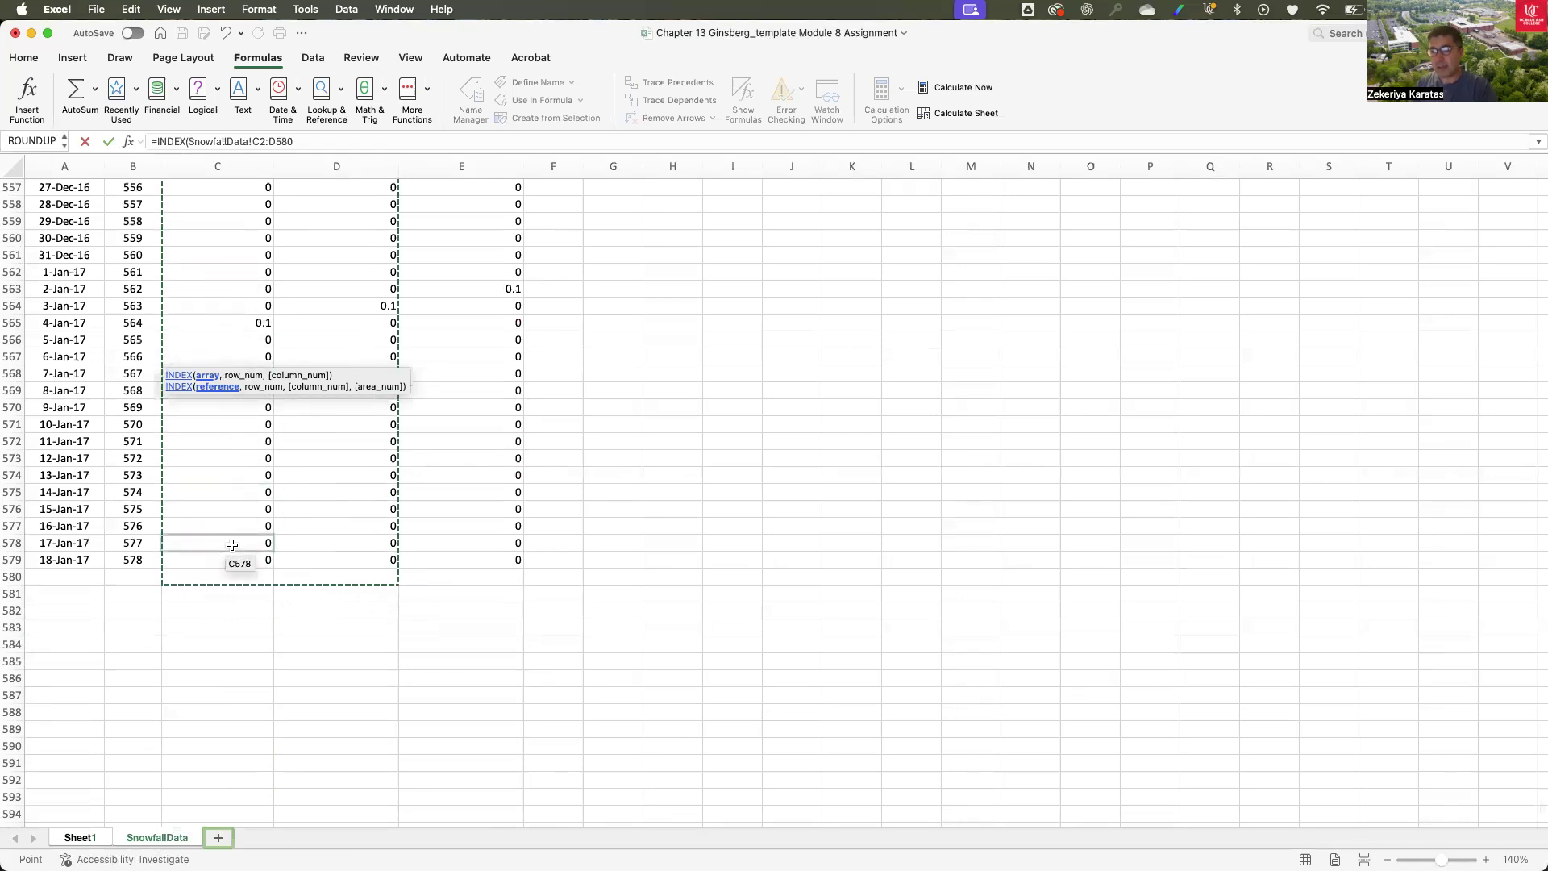
click(216, 586)
drag(216, 585, 215, 120)
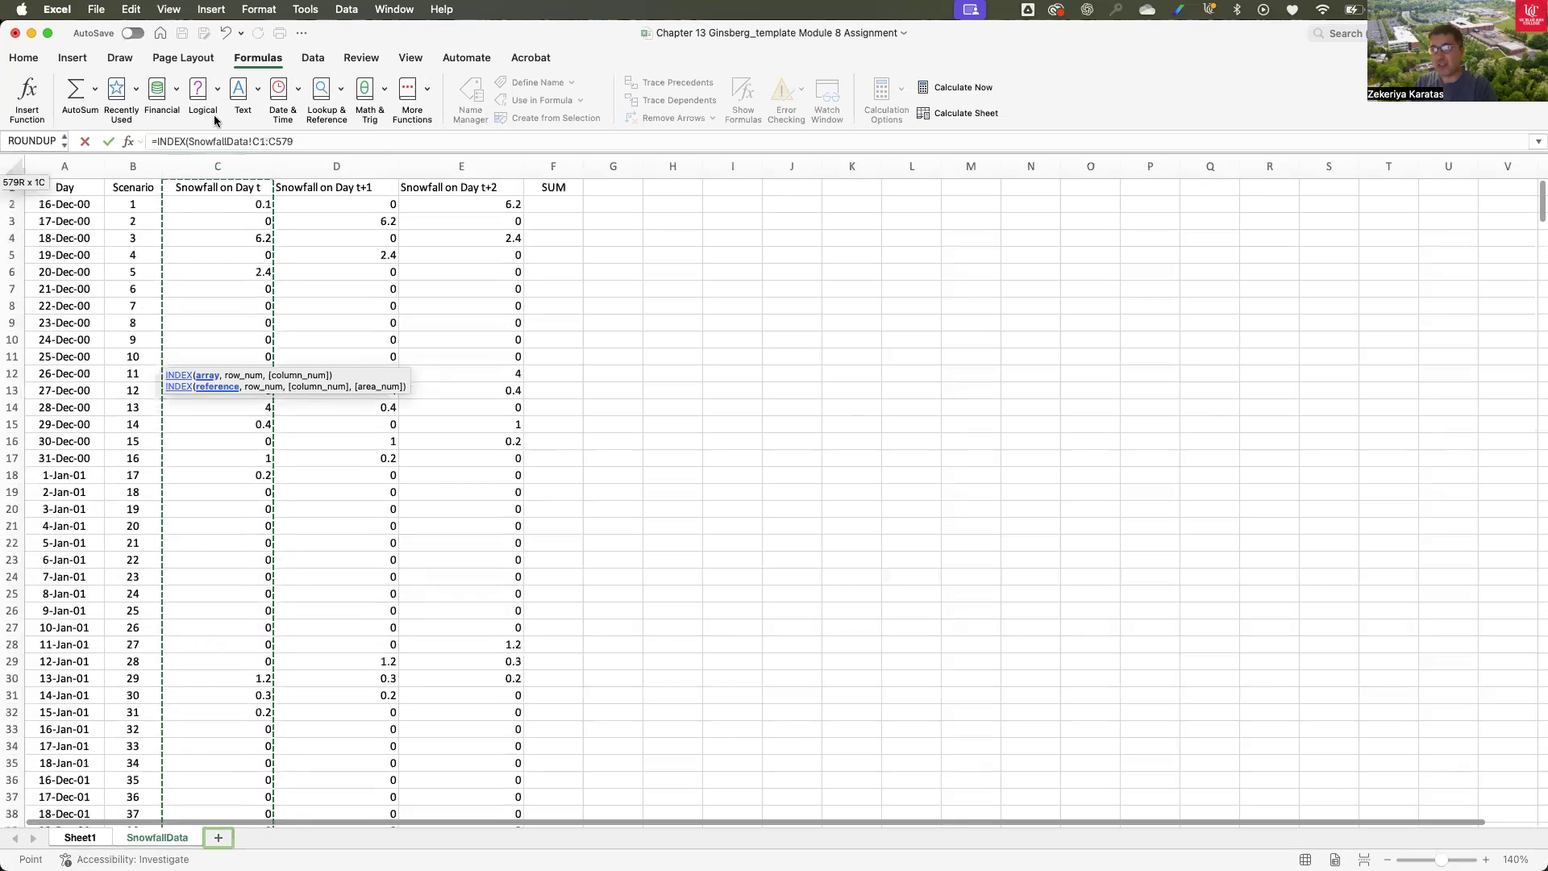
drag(214, 191, 234, 206)
click(308, 142)
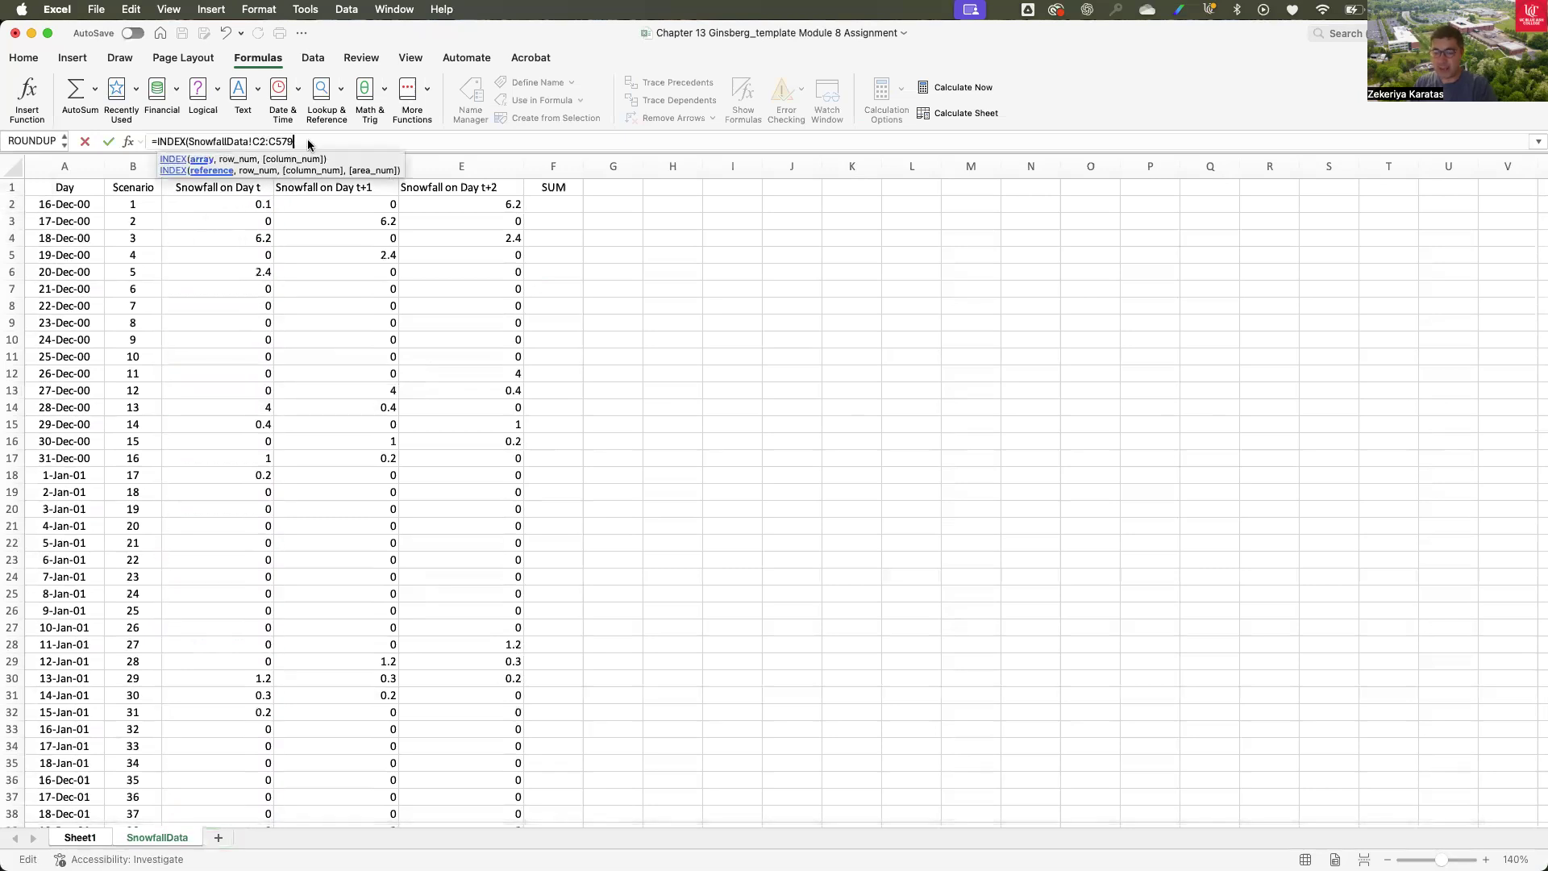
text(,)
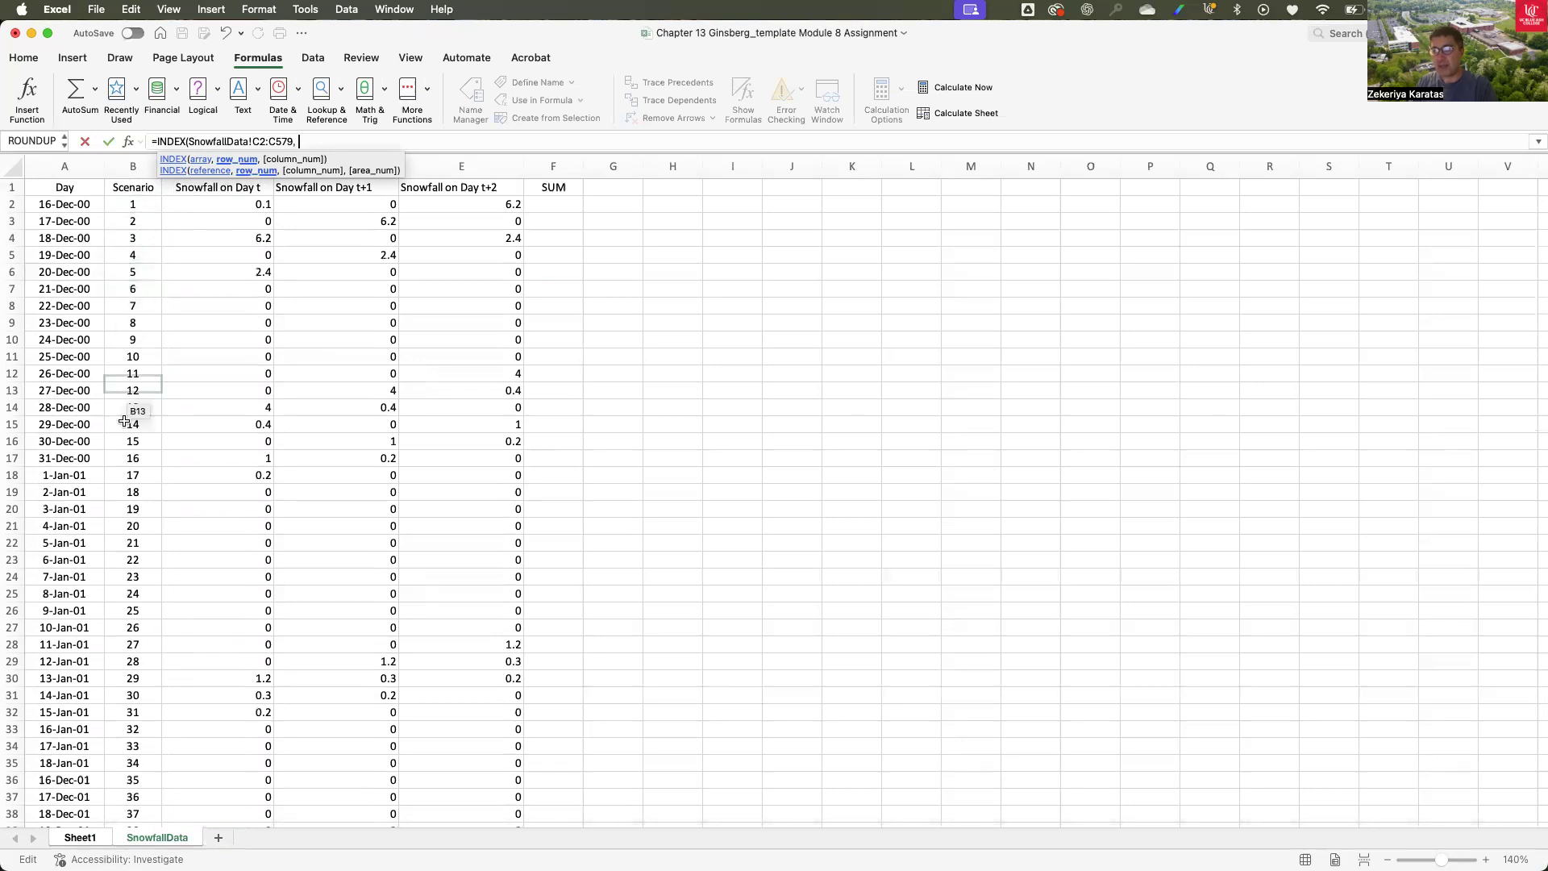
- Use the Scenario cell Sheet1!B9 as the INDEX row number and complete the 1-Jan formula
click(80, 840)
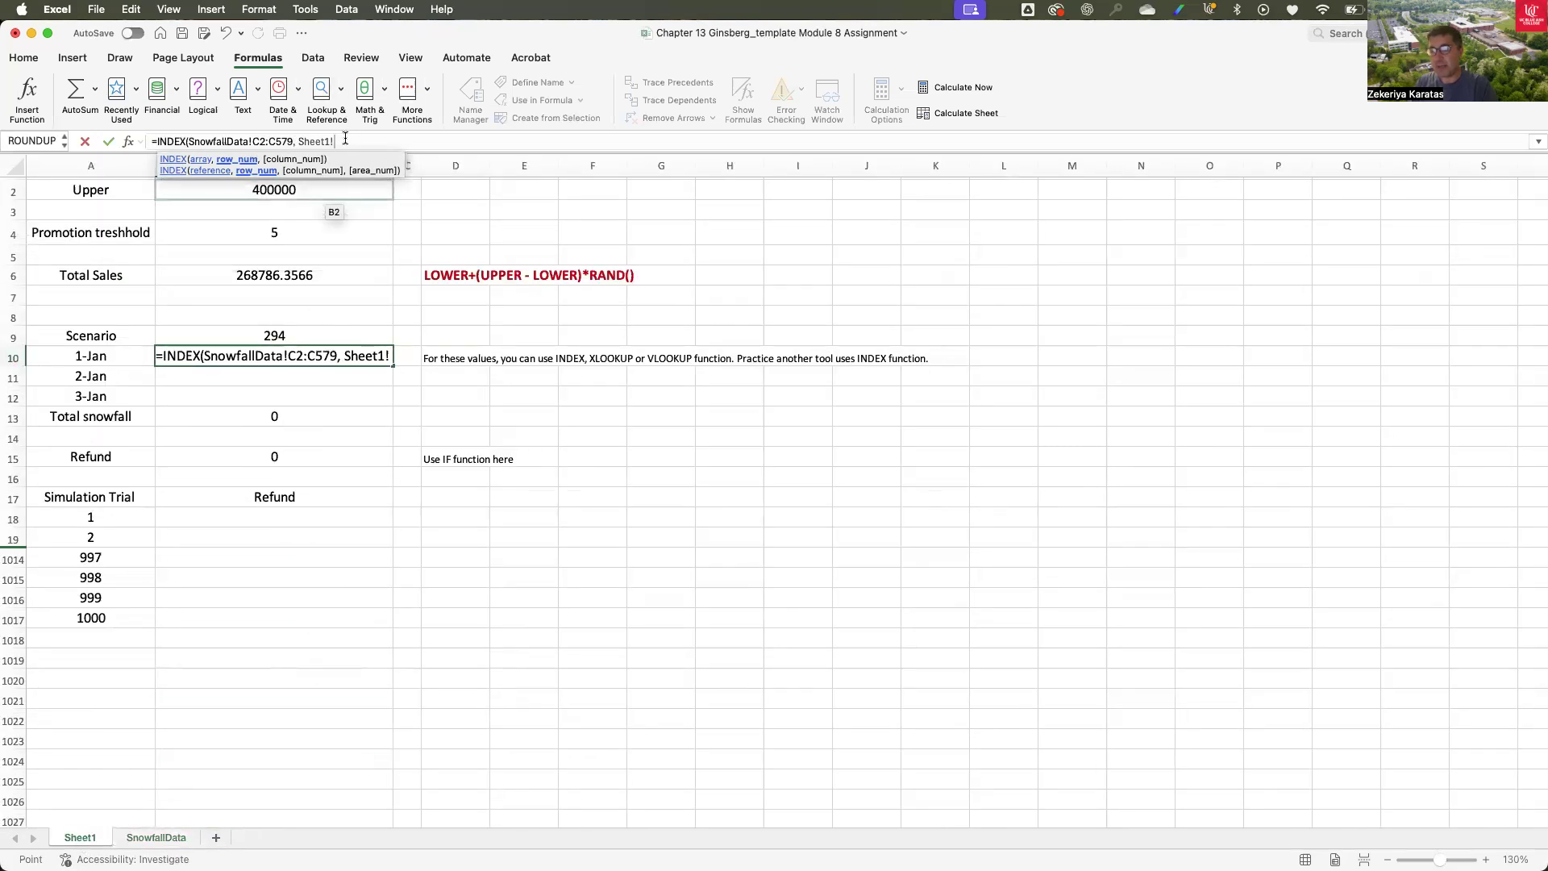
click(277, 336)
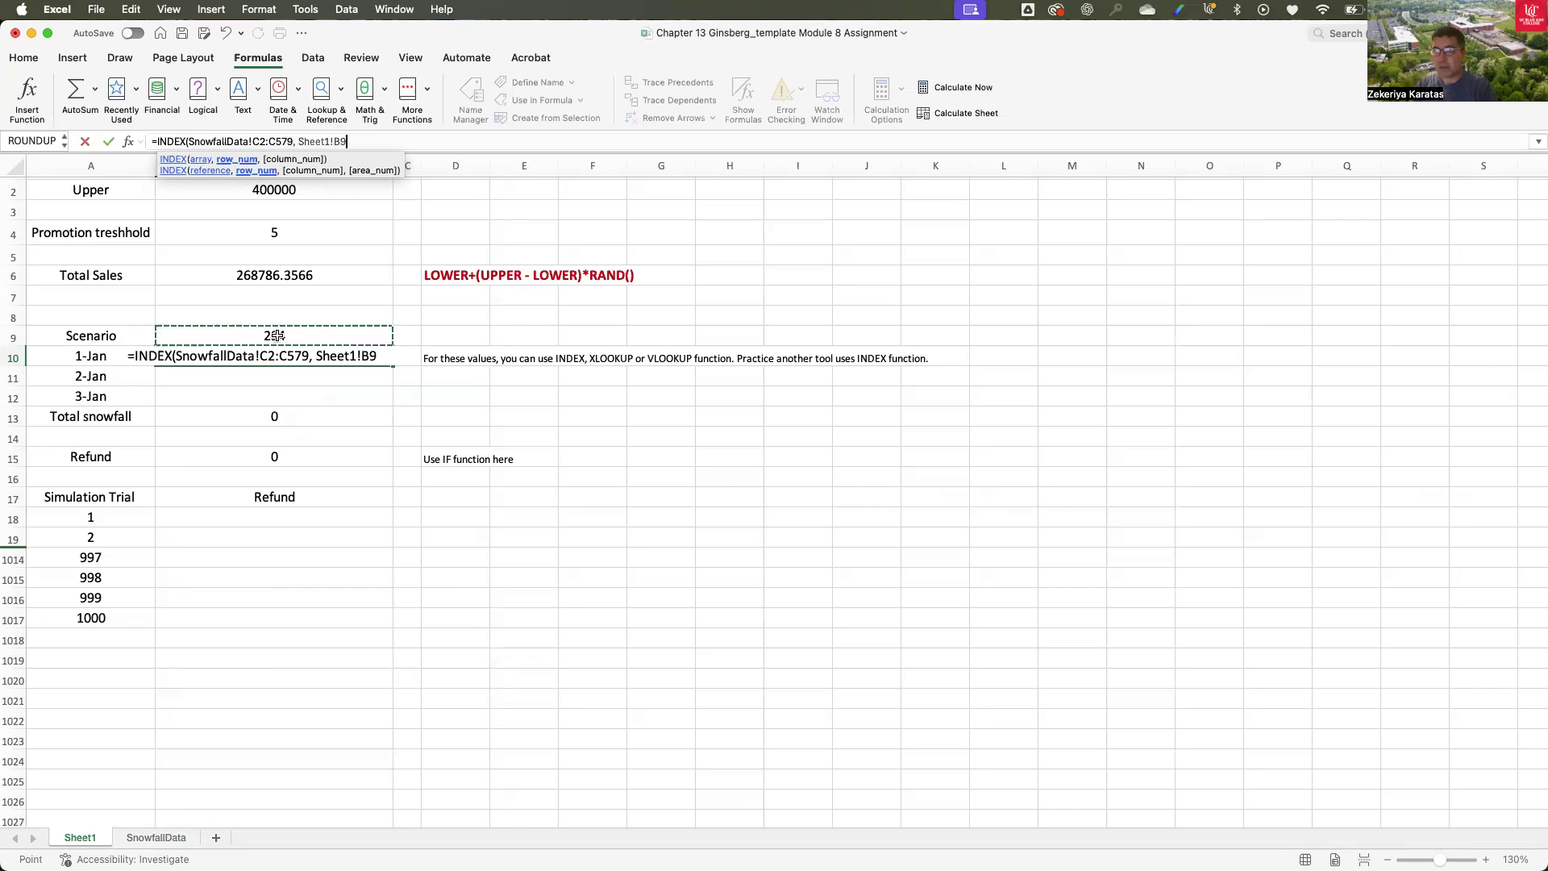
text())
key(Return)
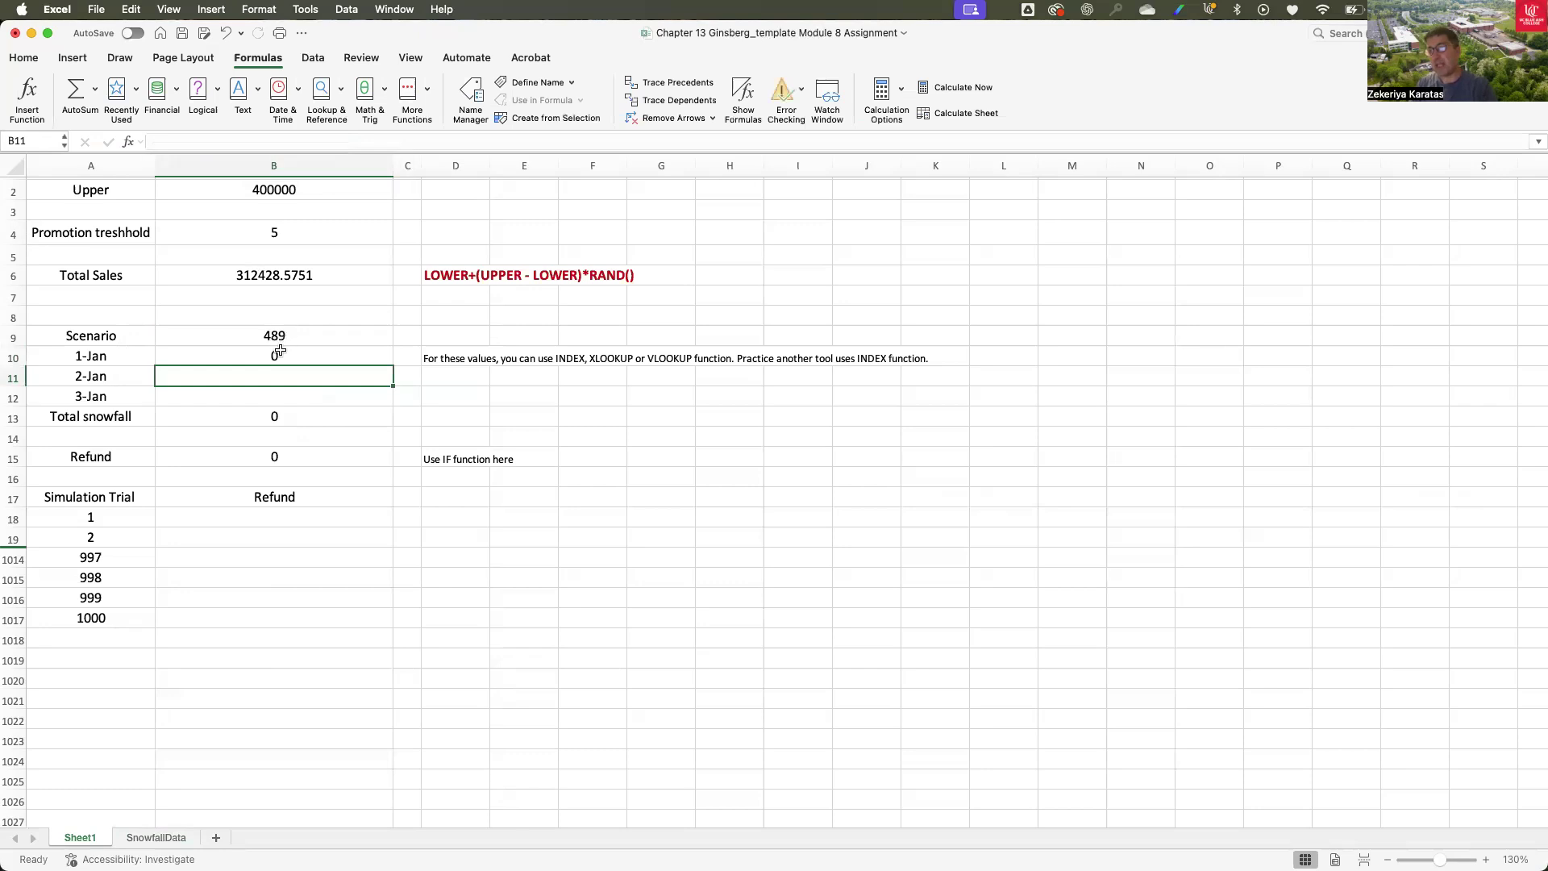
- Copy the 1-Jan INDEX formula text from B10 and paste it into the 2-Jan cell B11
click(280, 355)
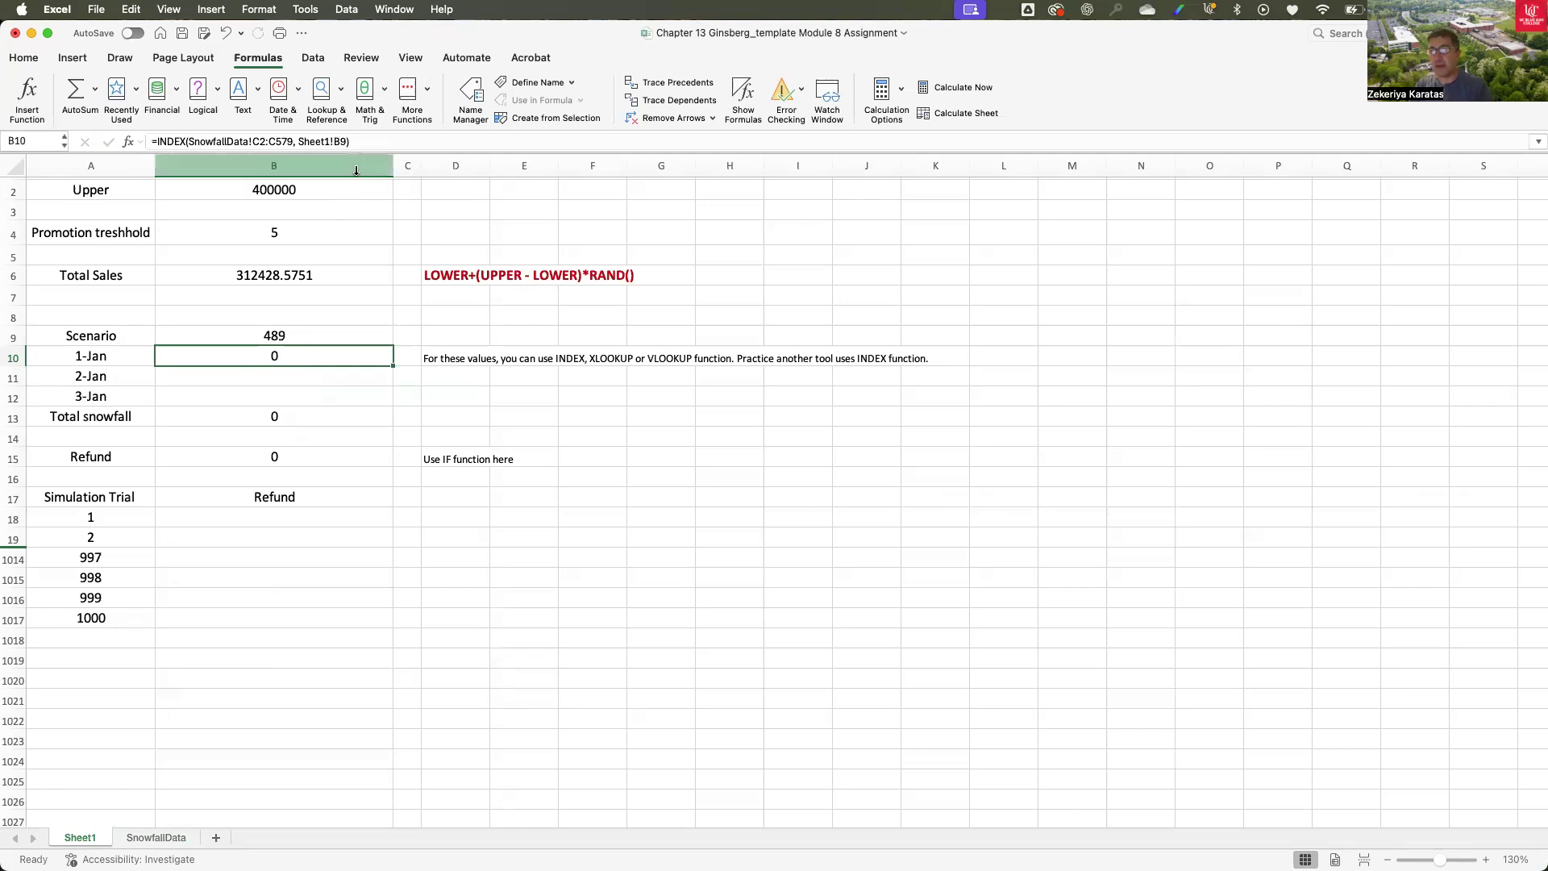
drag(363, 142, 142, 141)
key(super+c)
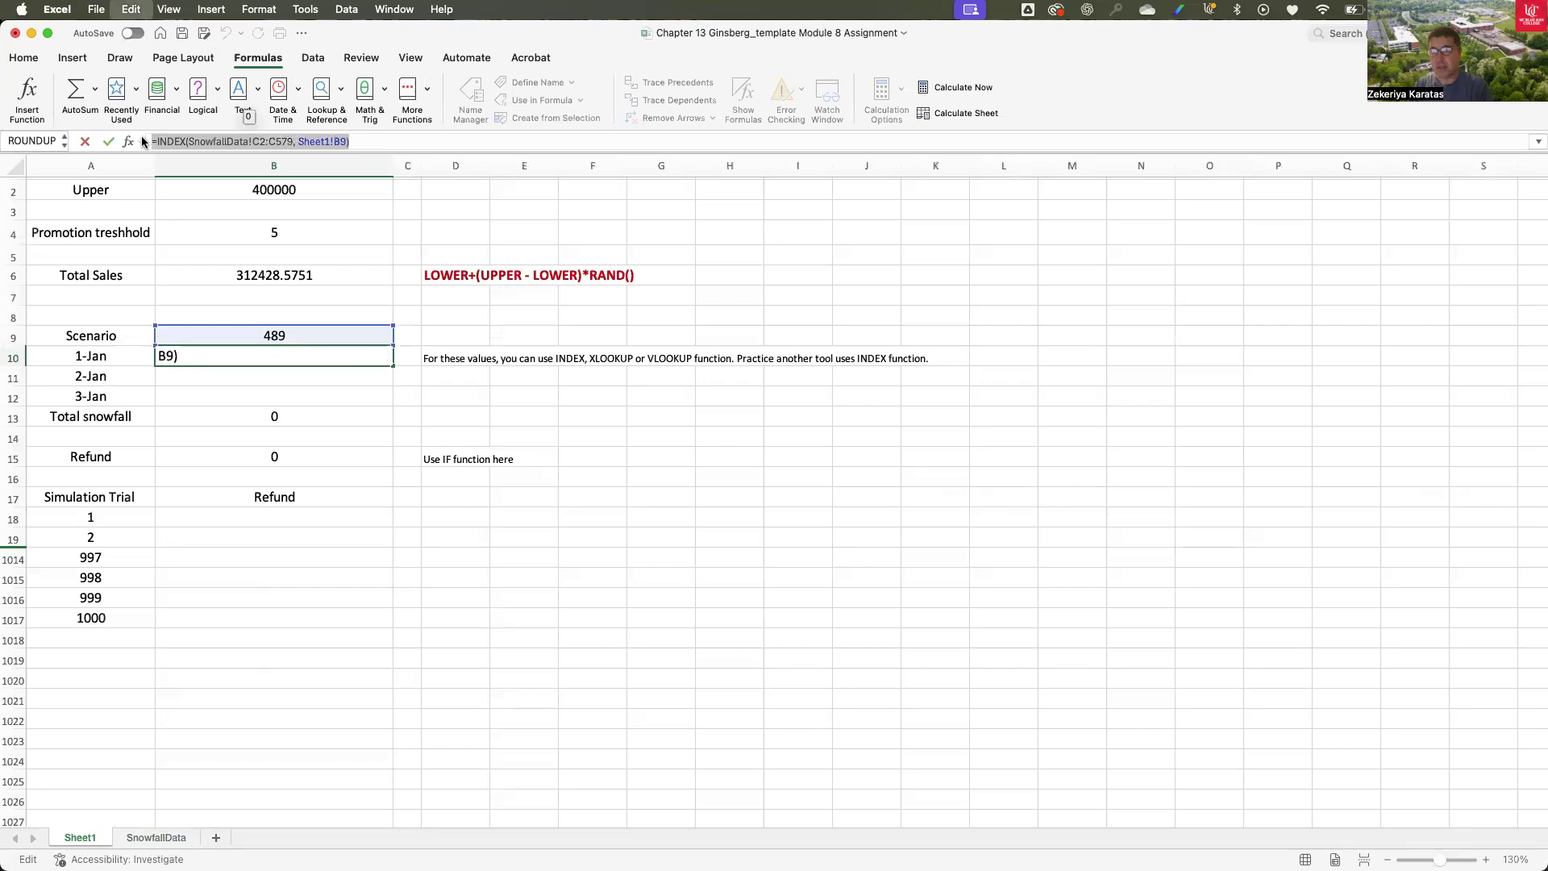
key(Escape)
click(283, 378)
click(177, 141)
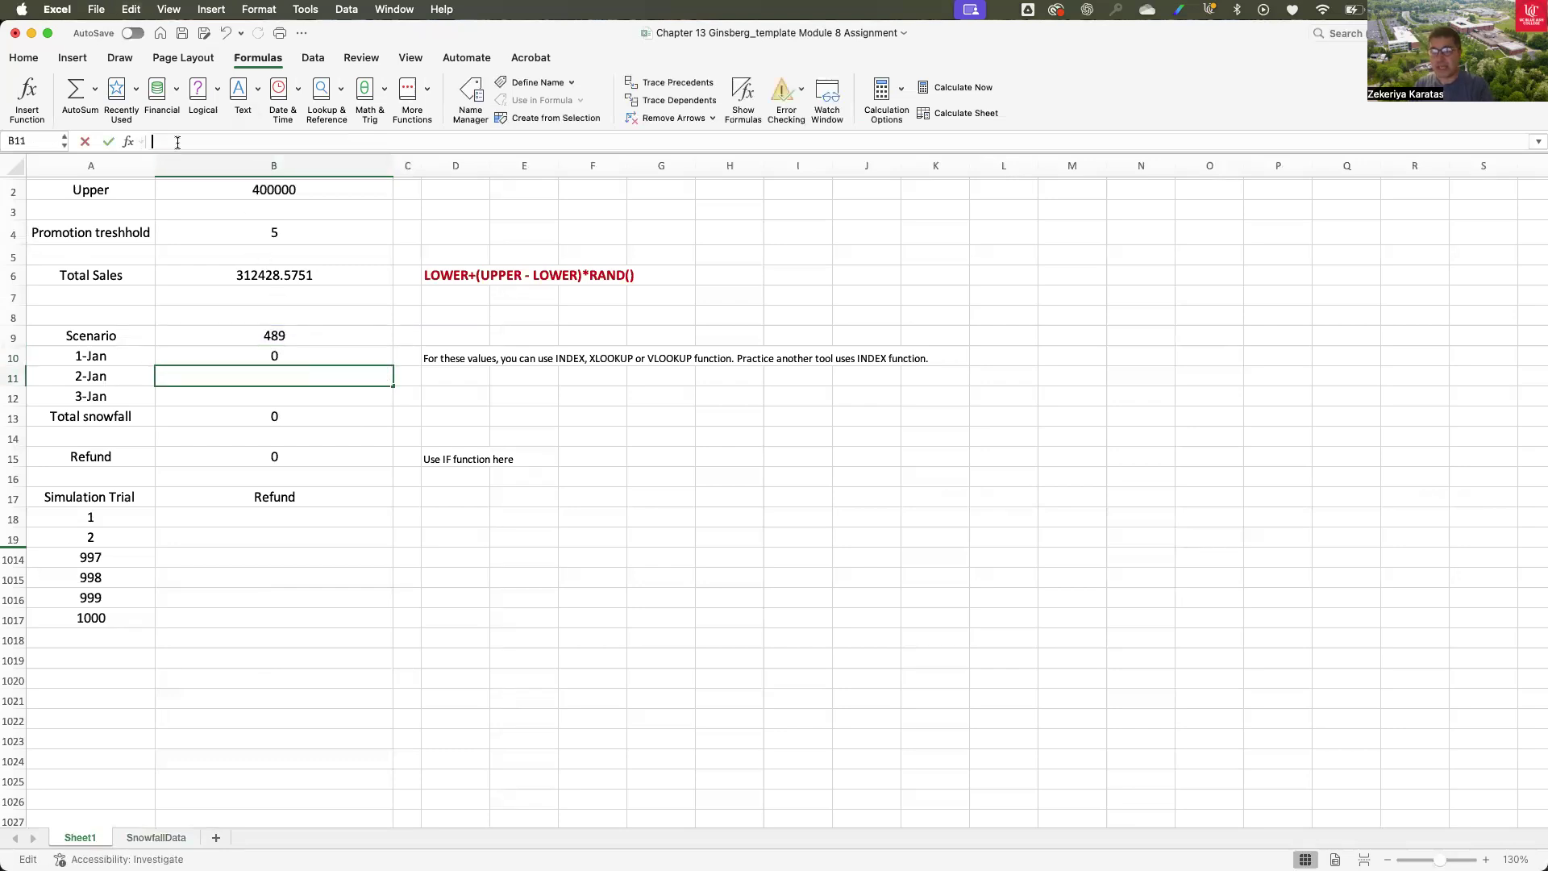
key(super+v)
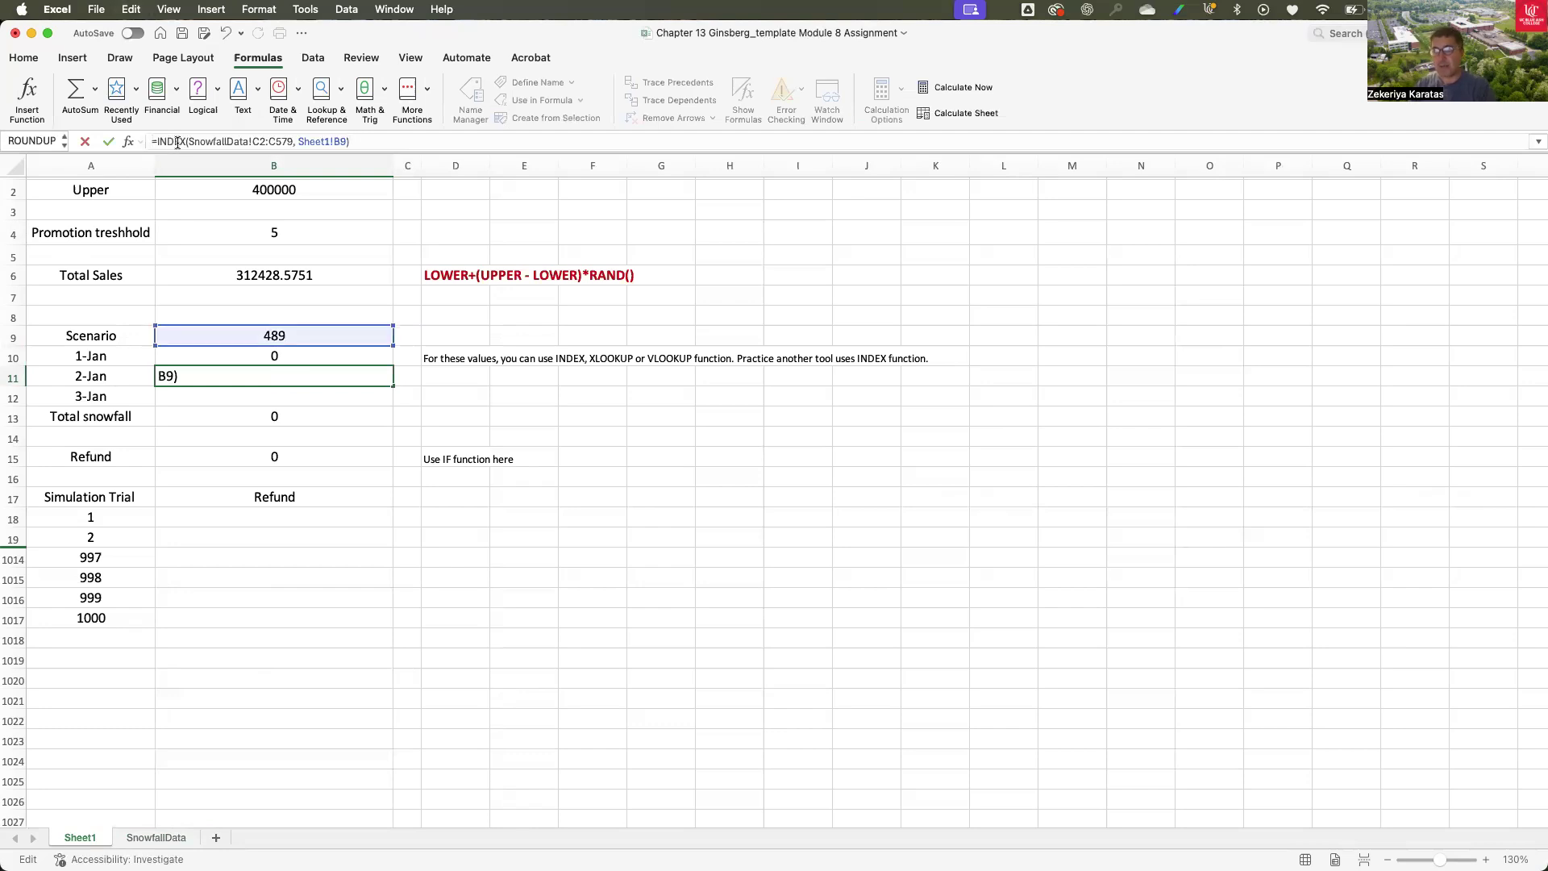
- Change the INDEX array in the 2-Jan formula to SnowfallData!D2:D579 and complete the formula
key(Left)
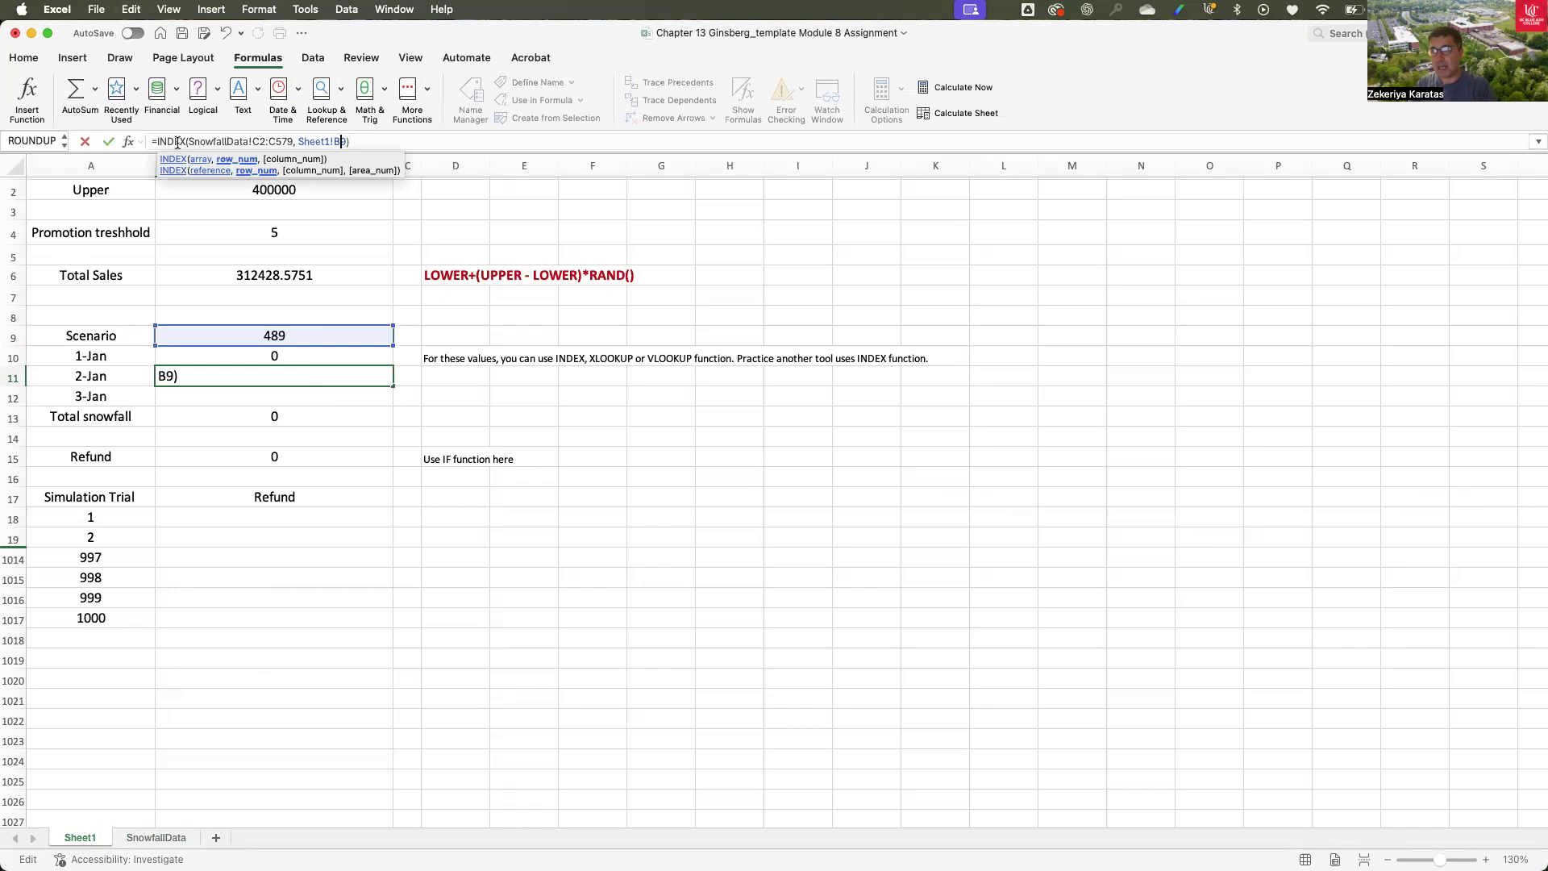
key(Left)
key(Left)
key(Left)
key(Left)
key(Left)
key(Left)
key(Left)
key(Left)
key(Left)
key(Left)
key(Left)
key(Left)
key(BackSpace)
text(D)
key(Right)
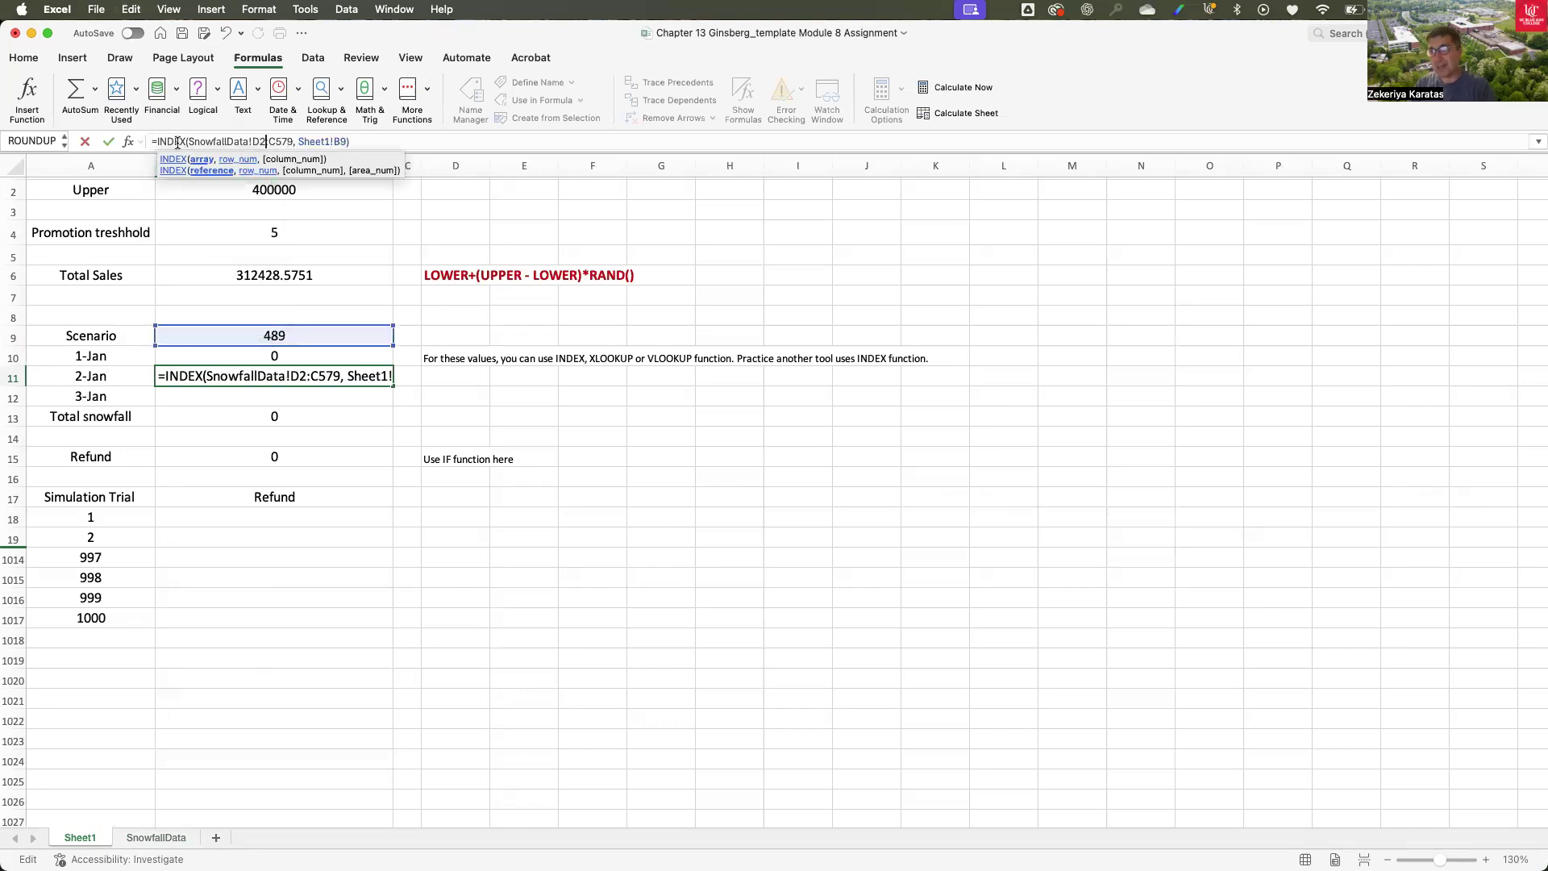
key(BackSpace)
text(D)
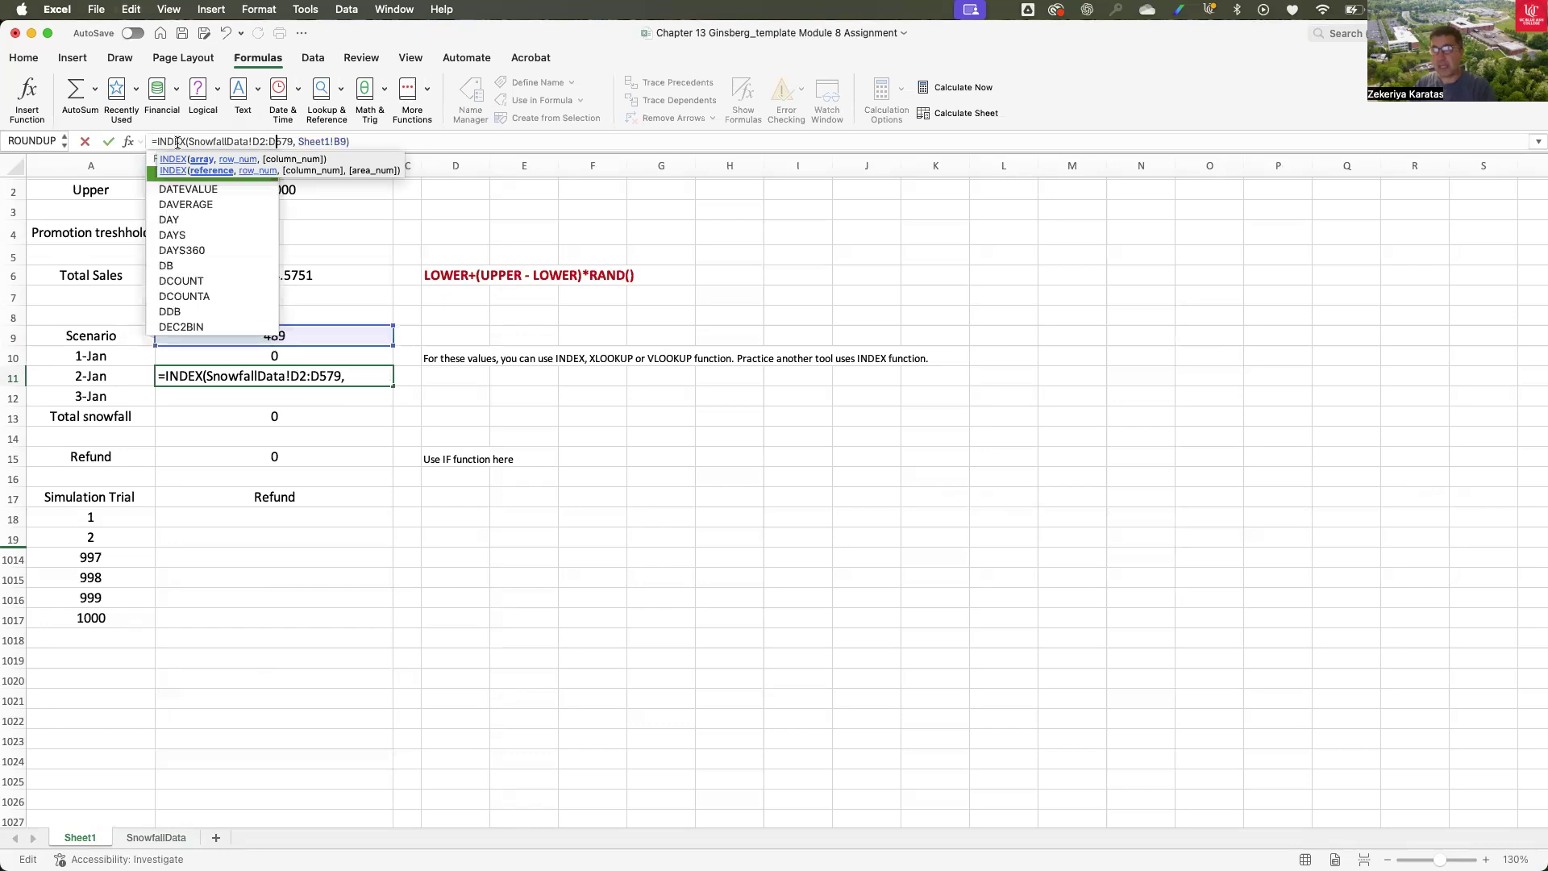
key(Return)
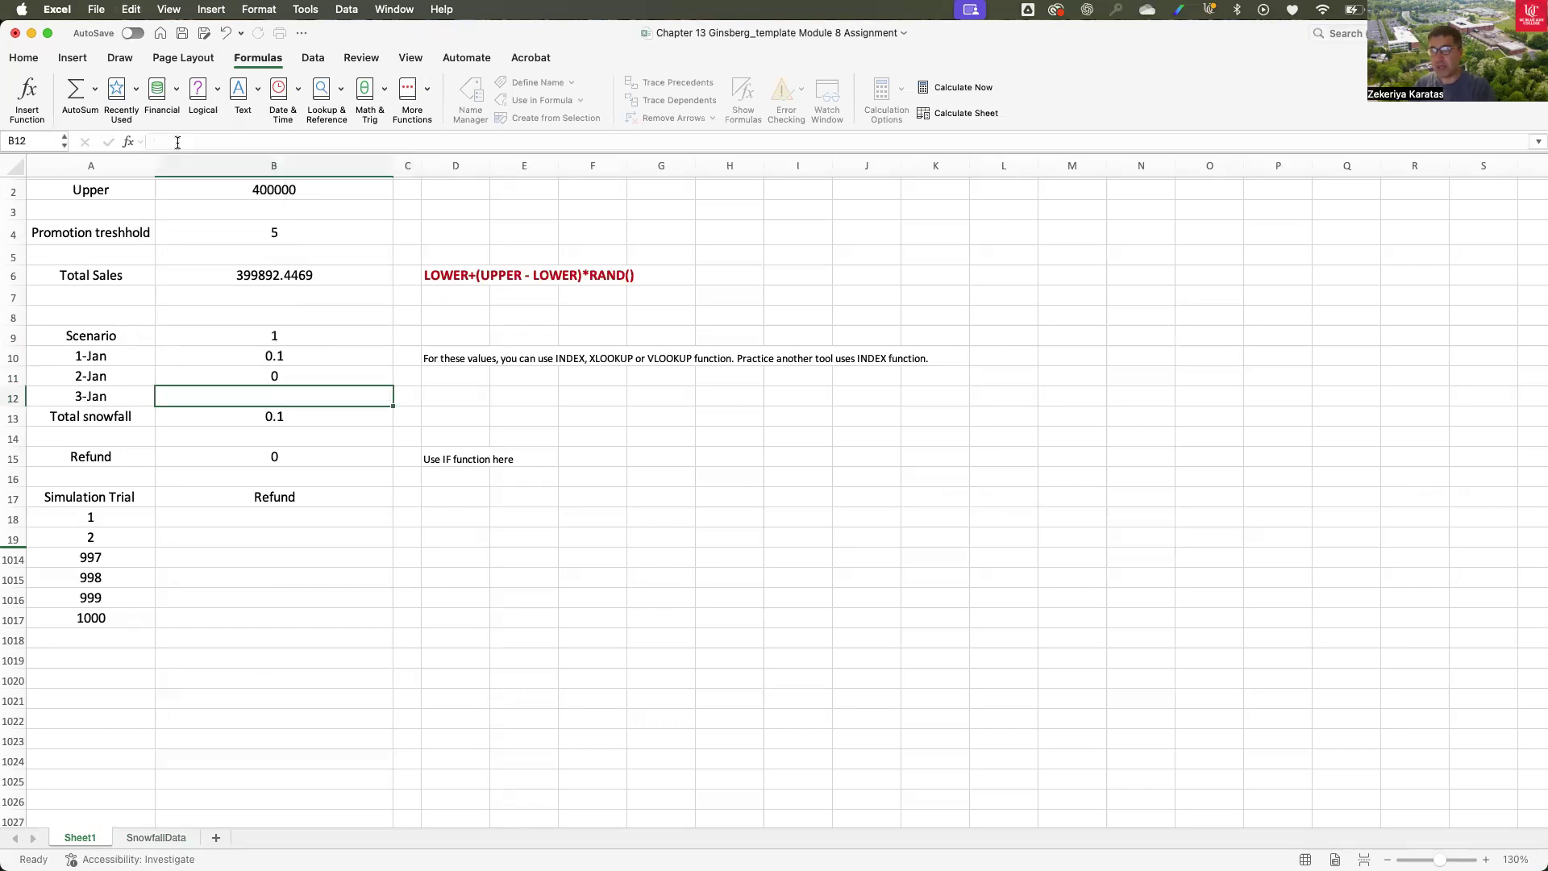
- Check the 2-Jan formula in B11 against the drawn scenario's row on the SnowfallData sheet, and return to Sheet1
click(277, 380)
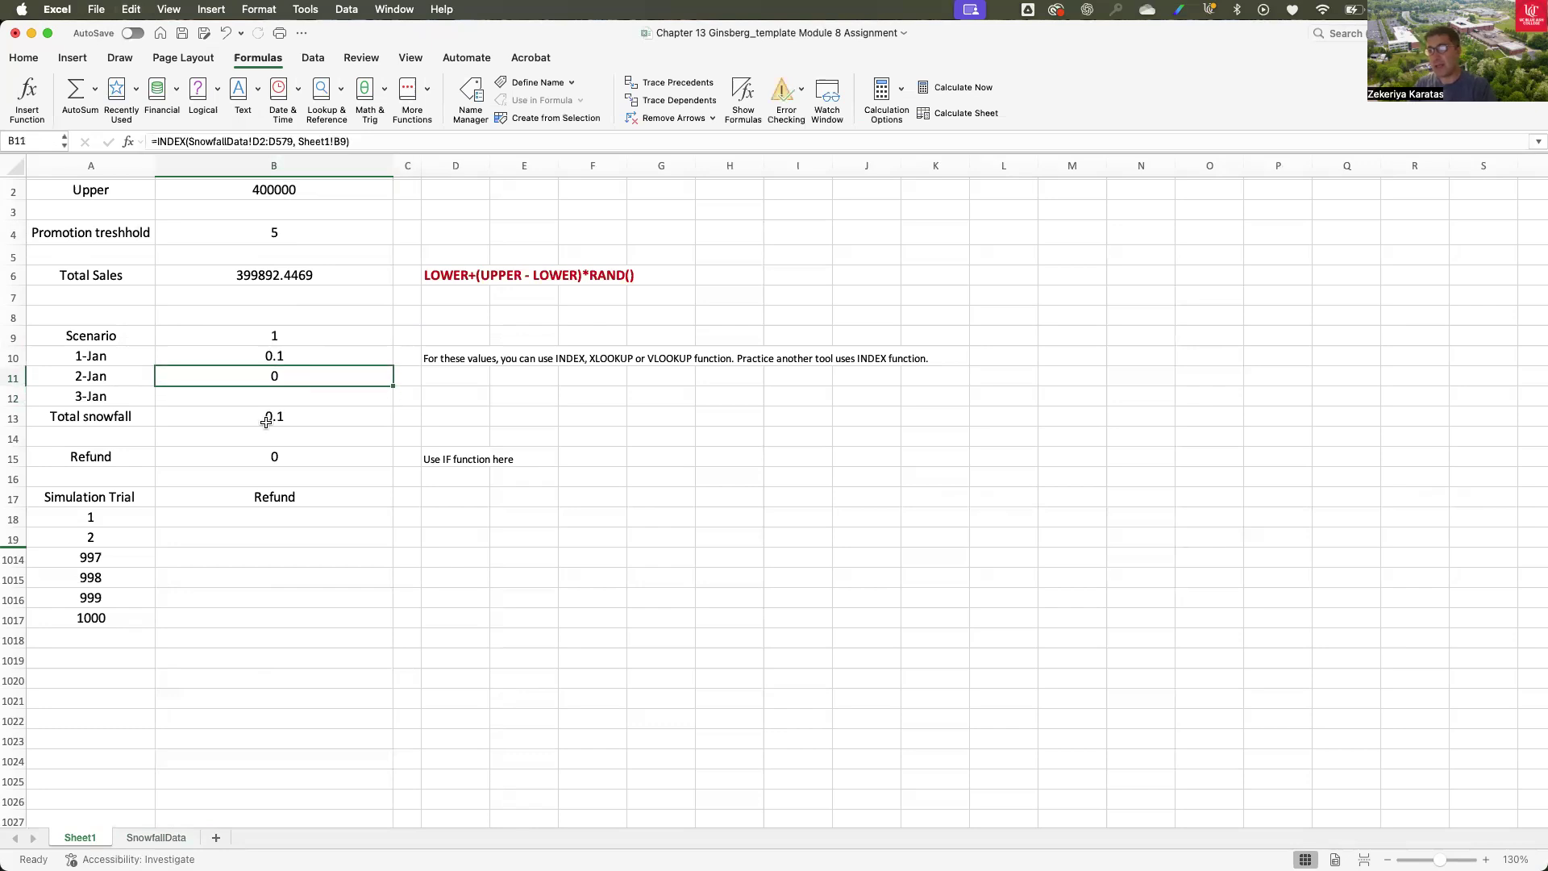
click(156, 839)
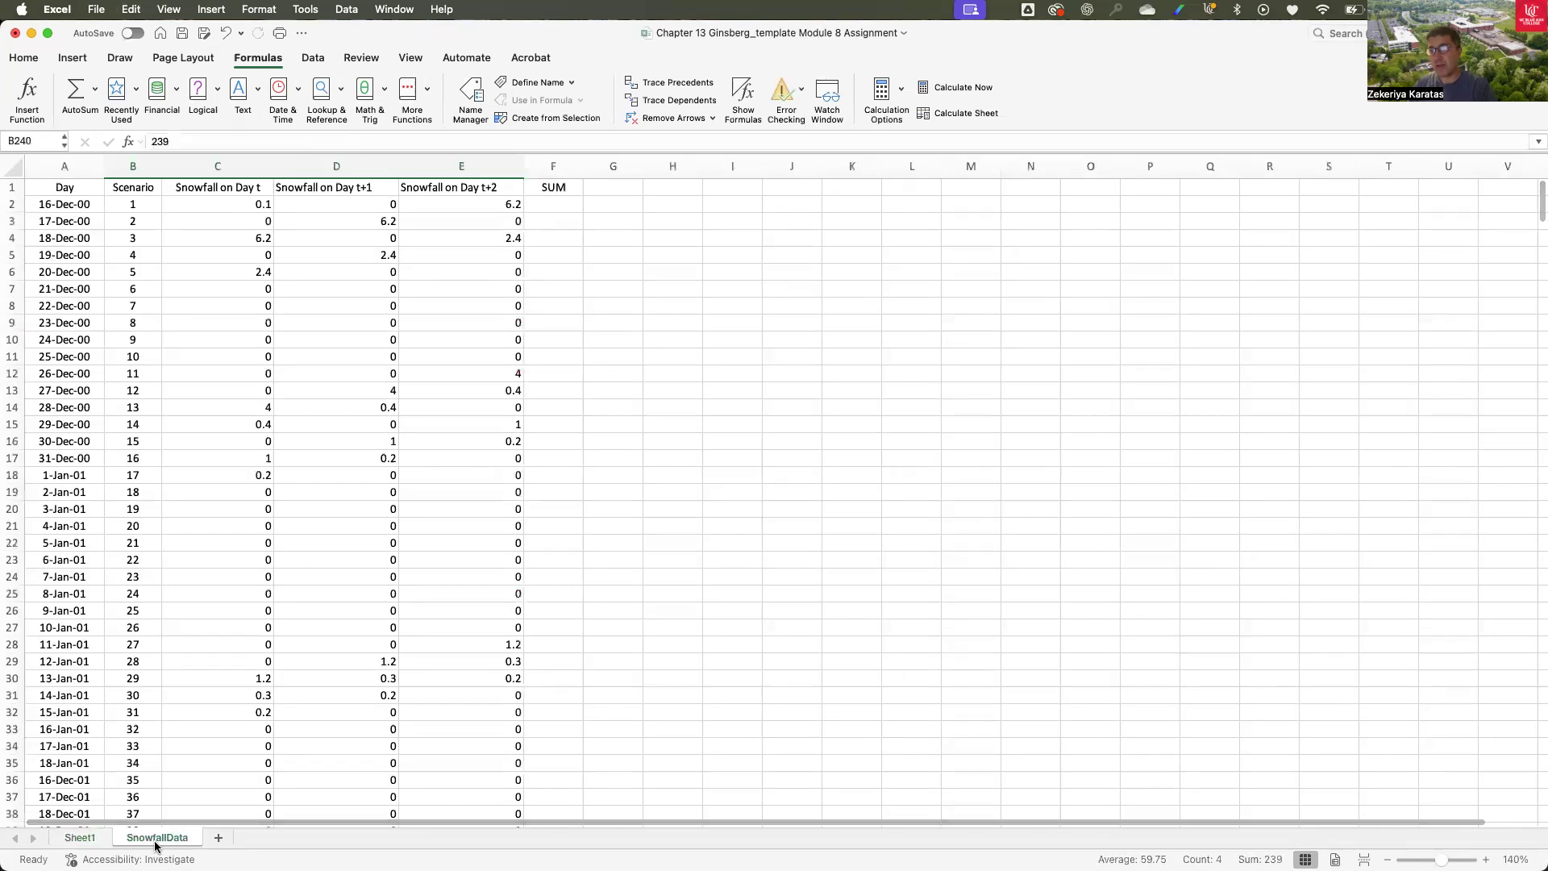
click(80, 838)
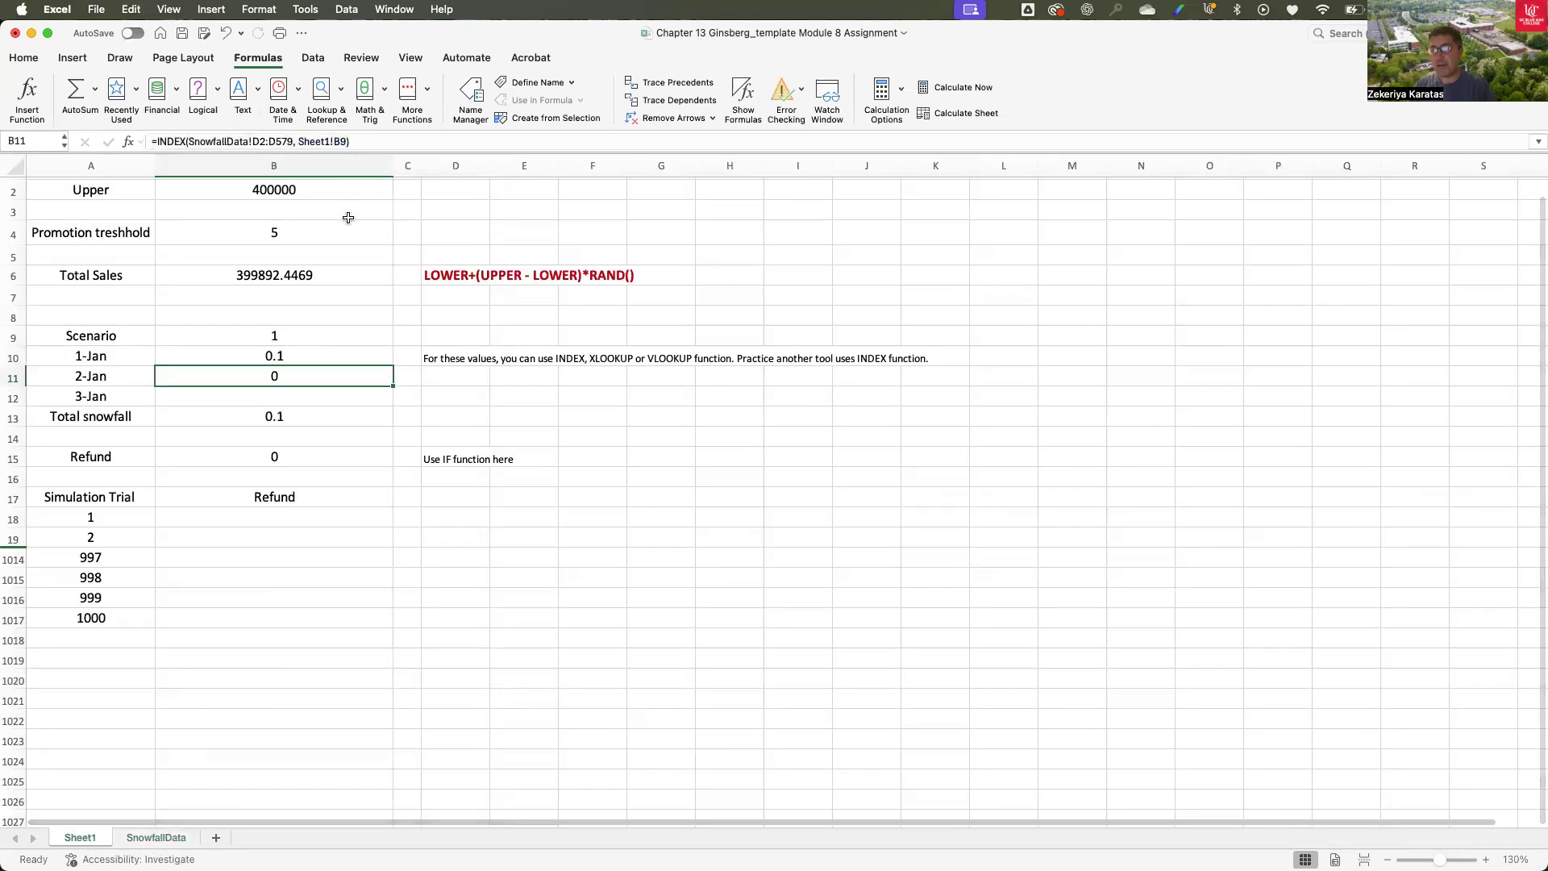
- Paste the copied 1-Jan INDEX formula into the 3-Jan cell B12
scroll(348, 217, up, 1)
click(276, 414)
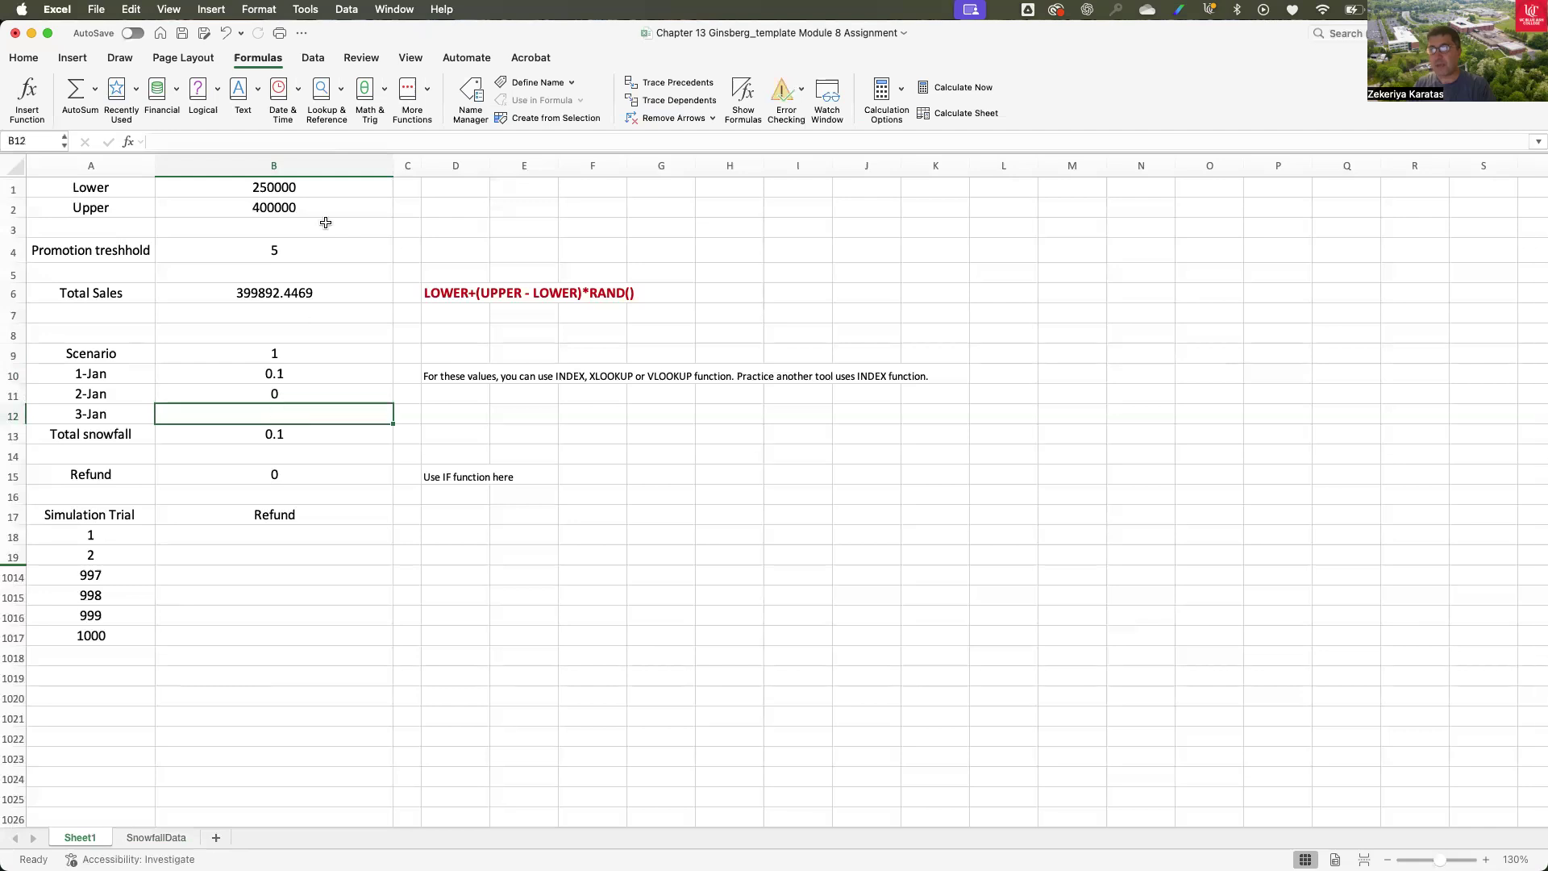
click(181, 139)
key(super+v)
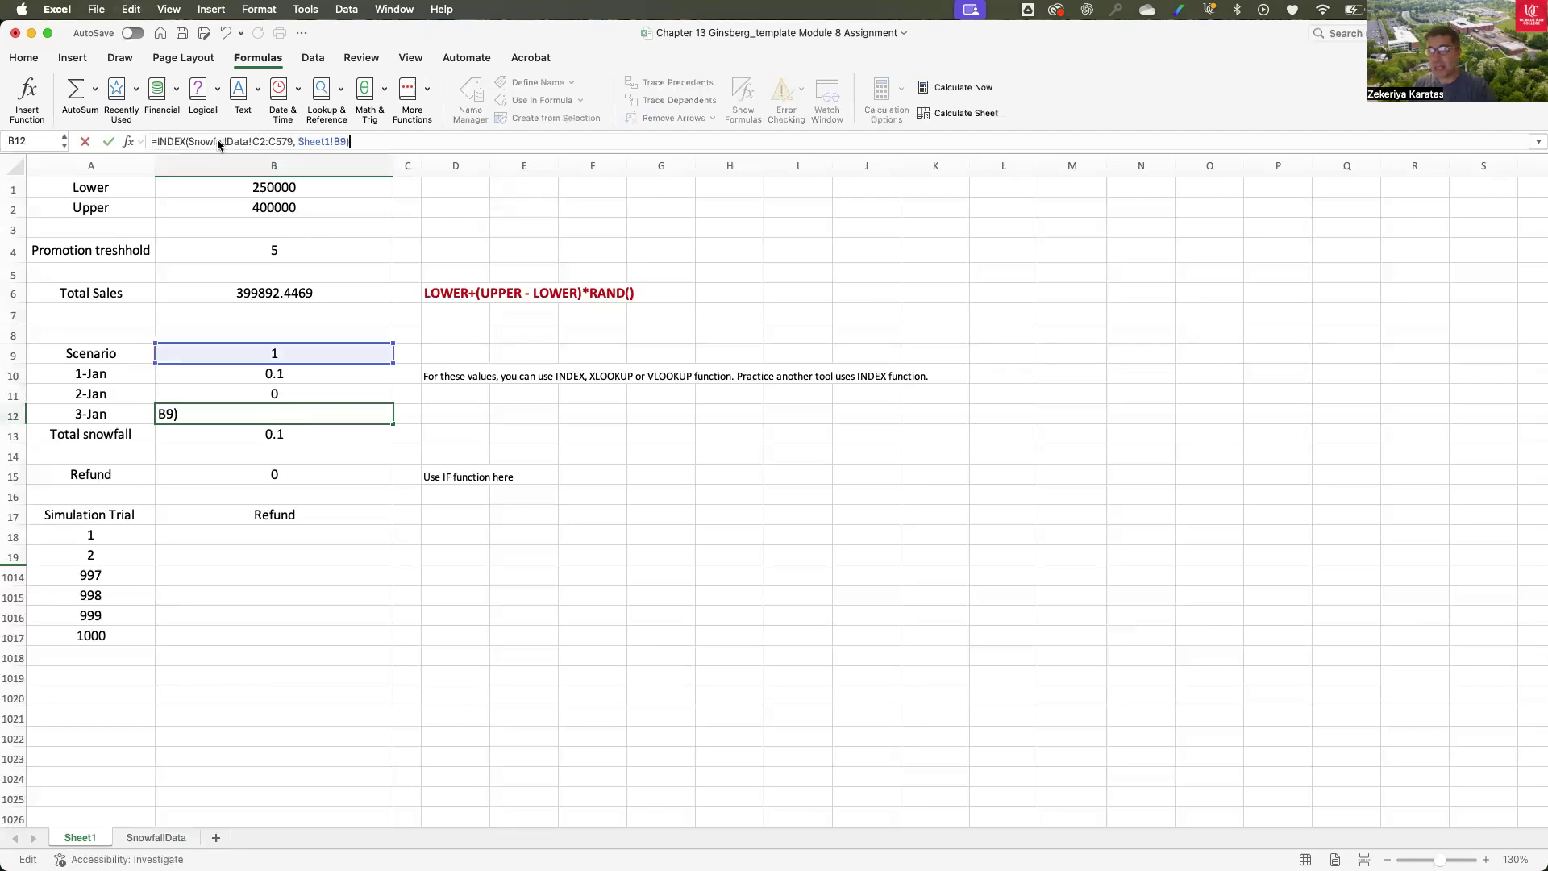
- Change the INDEX array in the 3-Jan formula to SnowfallData!E2:E579 and complete the formula
click(260, 141)
key(BackSpace)
text(E)
key(Right)
key(Right)
key(Right)
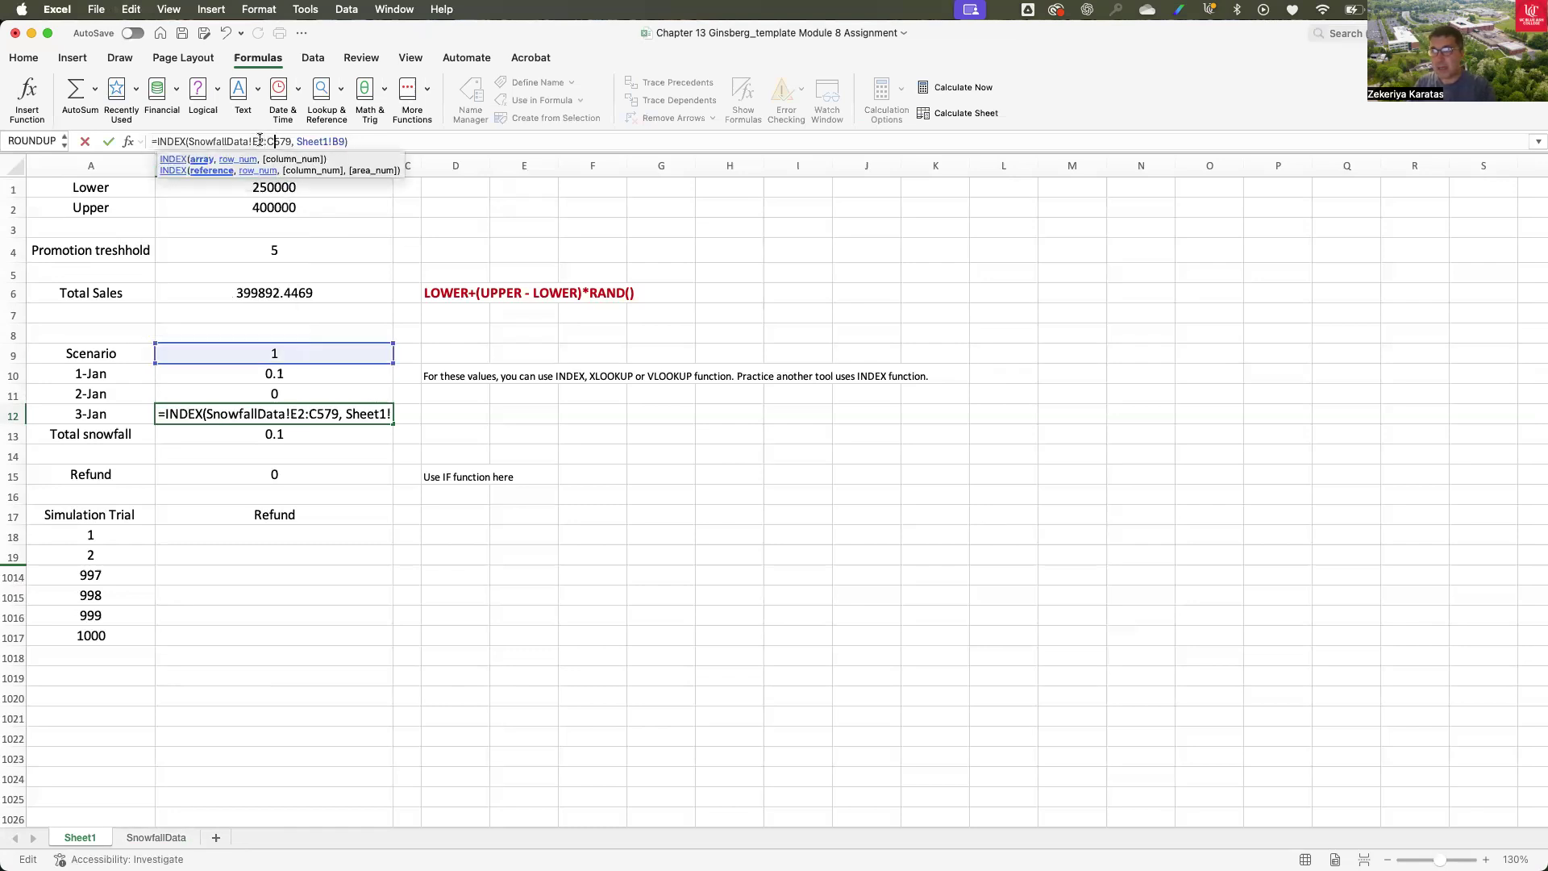
key(BackSpace)
text(E)
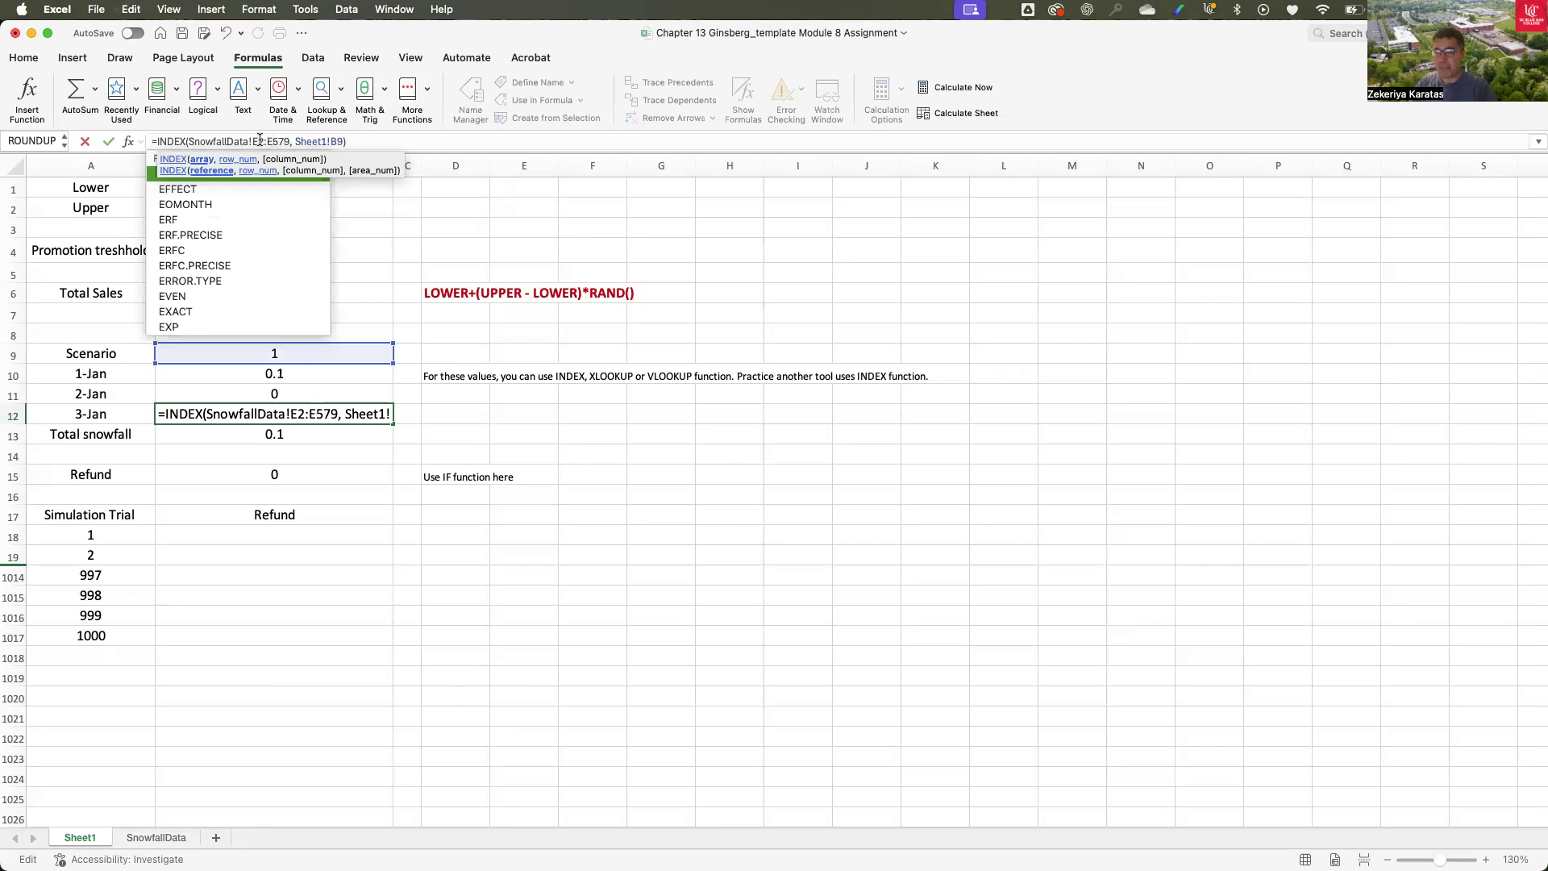
key(Return)
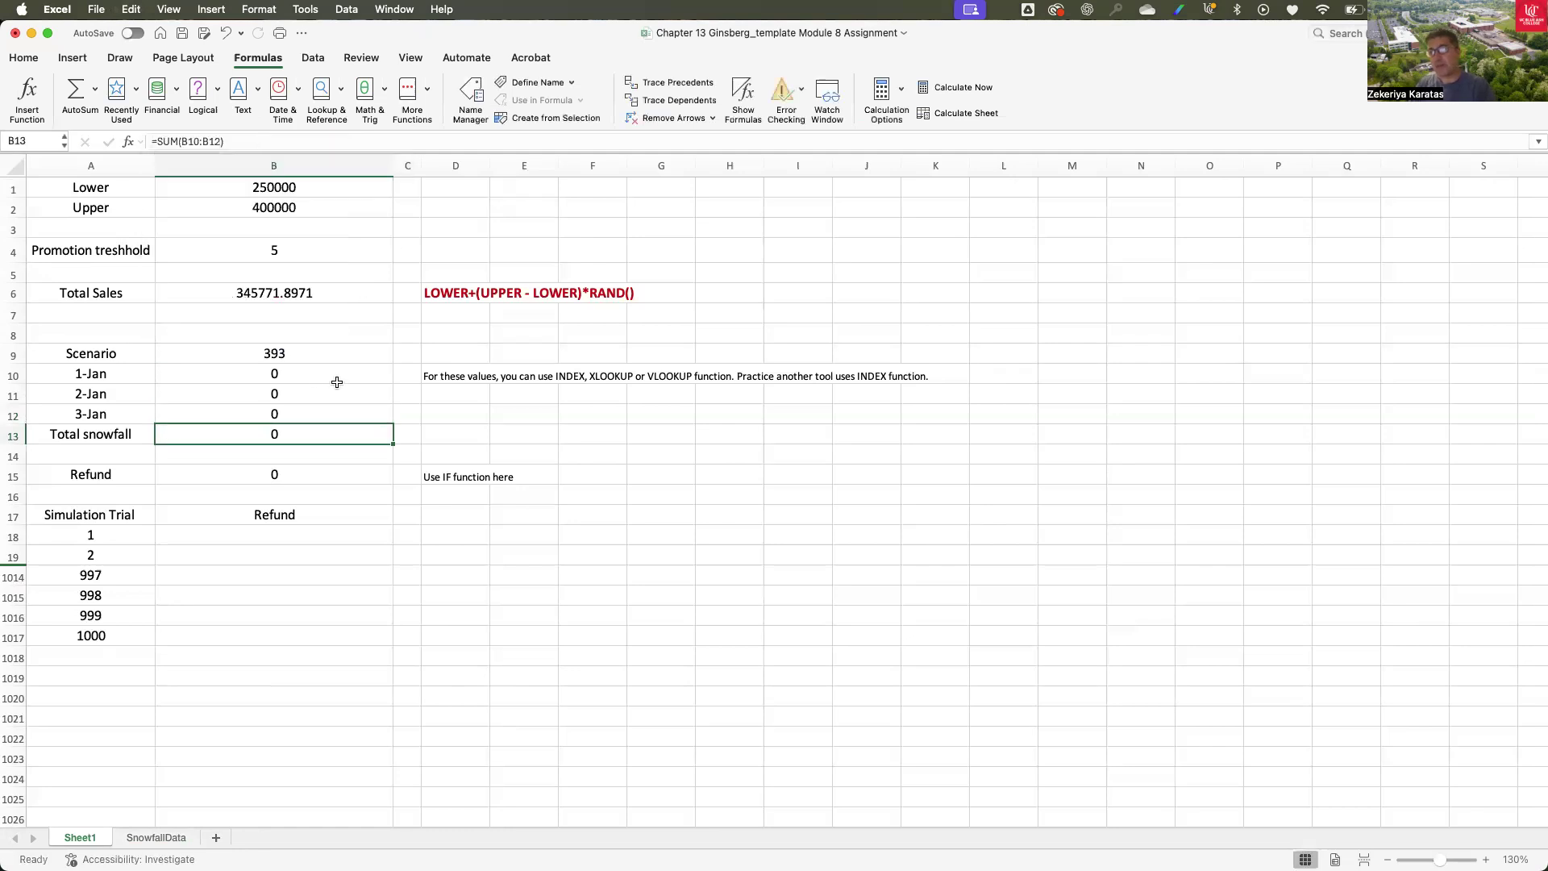
- Recalculate the workbook, compare the drawn scenario's three snowfall values with its row on the SnowfallData sheet, and return to Sheet1
click(955, 86)
click(955, 85)
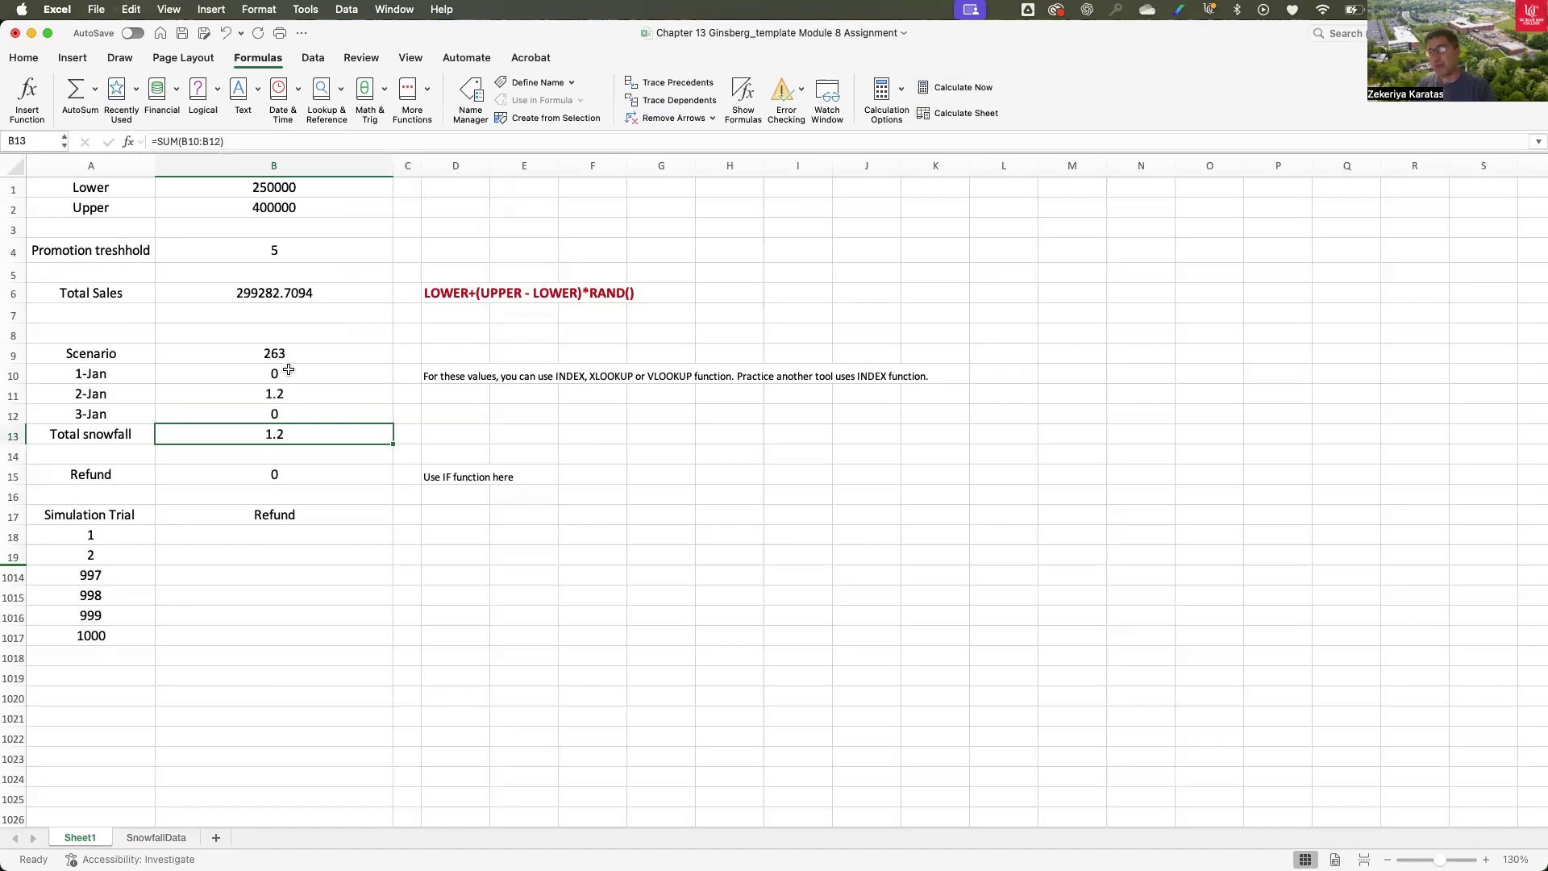
click(155, 837)
scroll(384, 640, down, 9)
scroll(383, 640, down, 20)
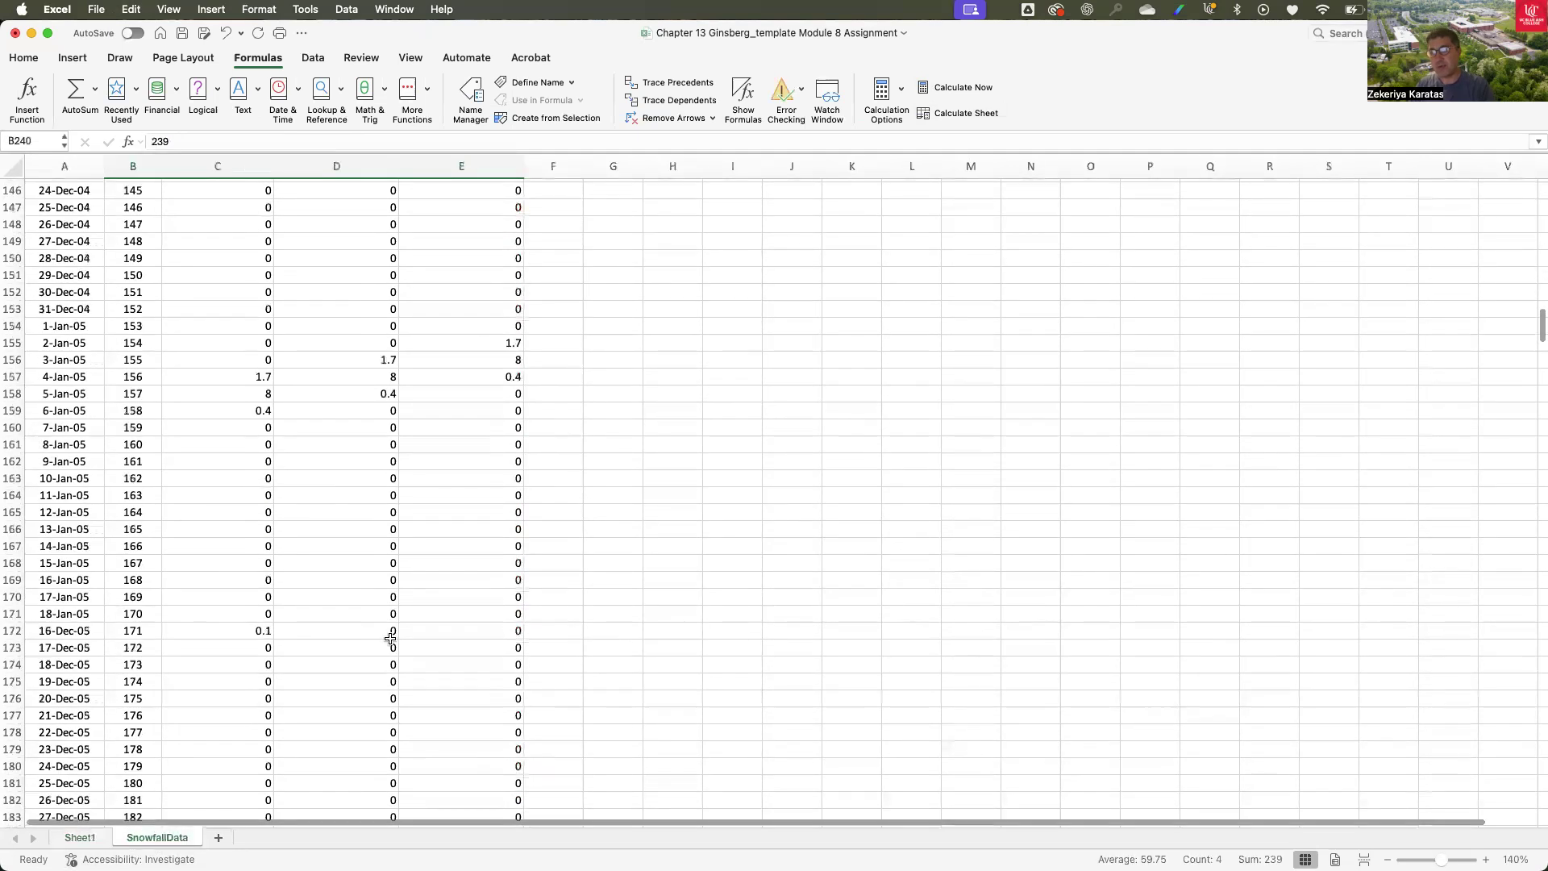
scroll(384, 638, down, 1)
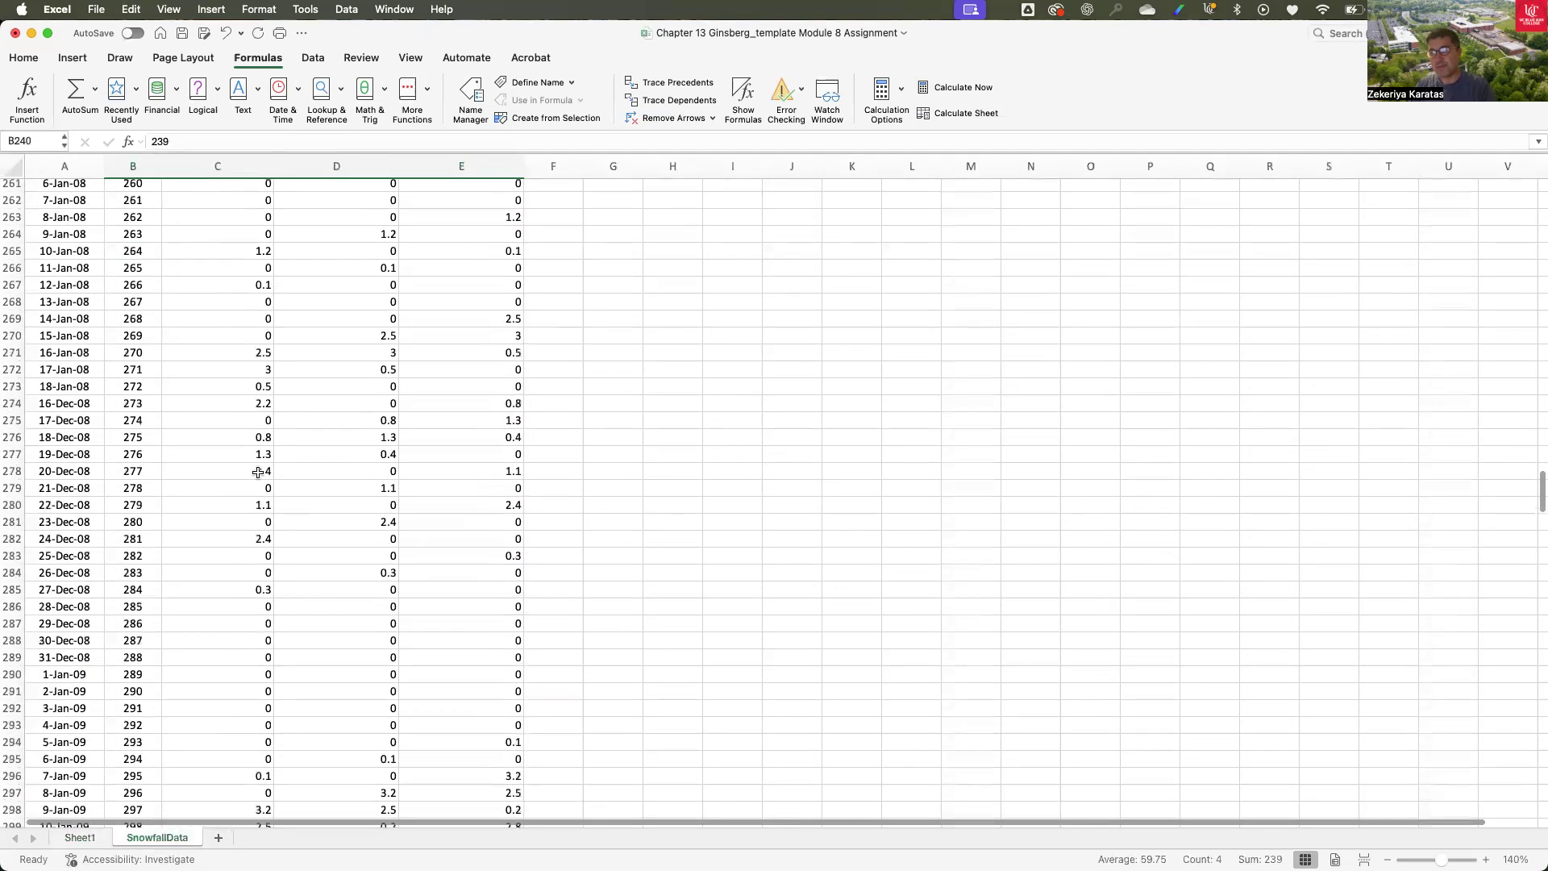
scroll(207, 405, up, 1)
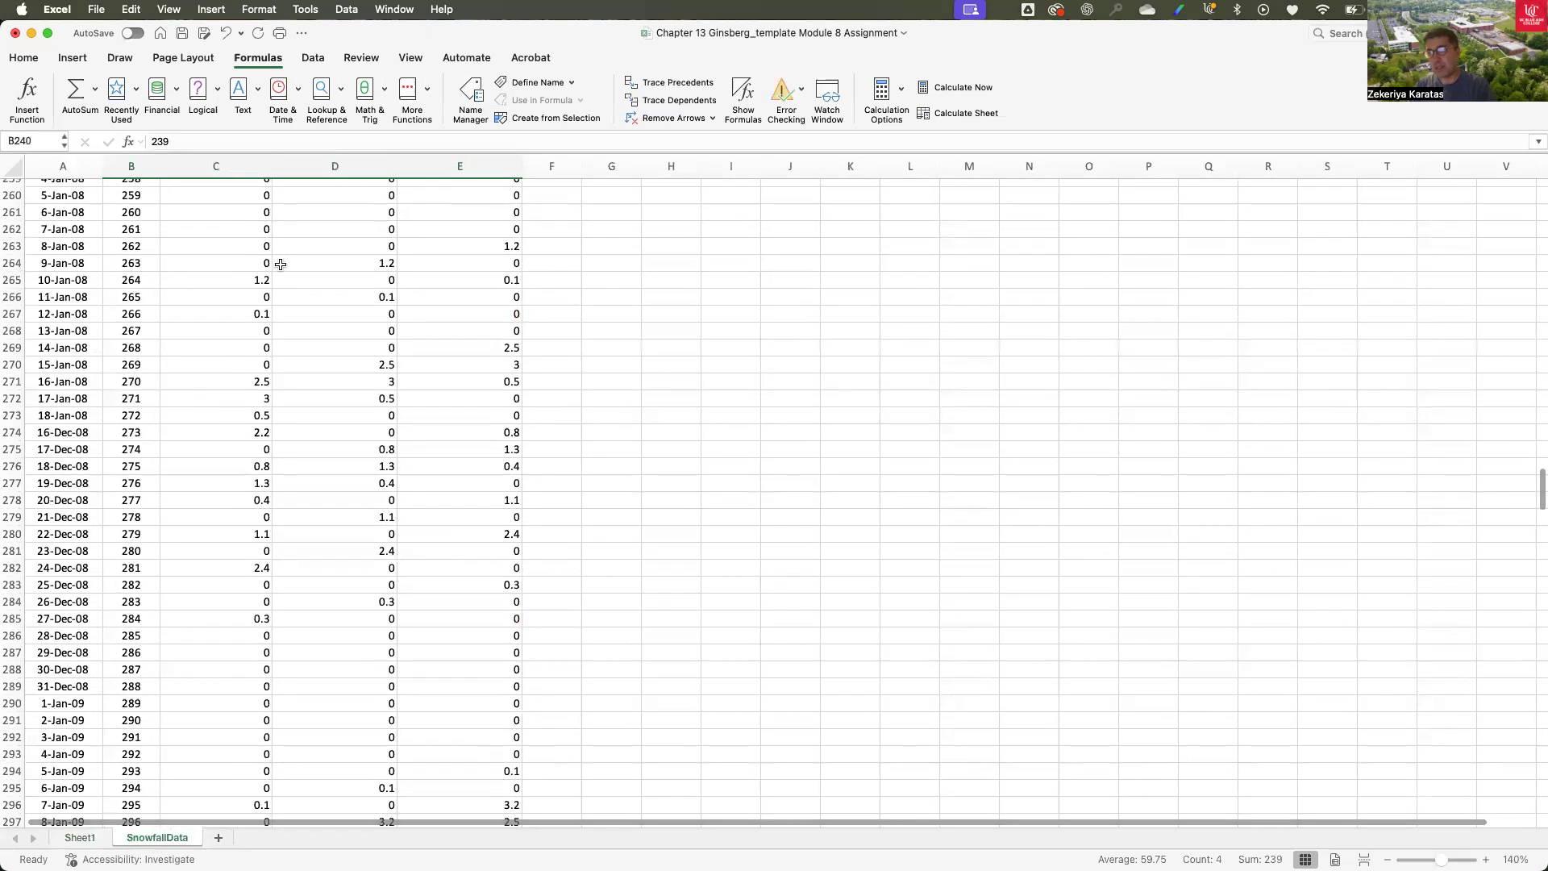
click(80, 838)
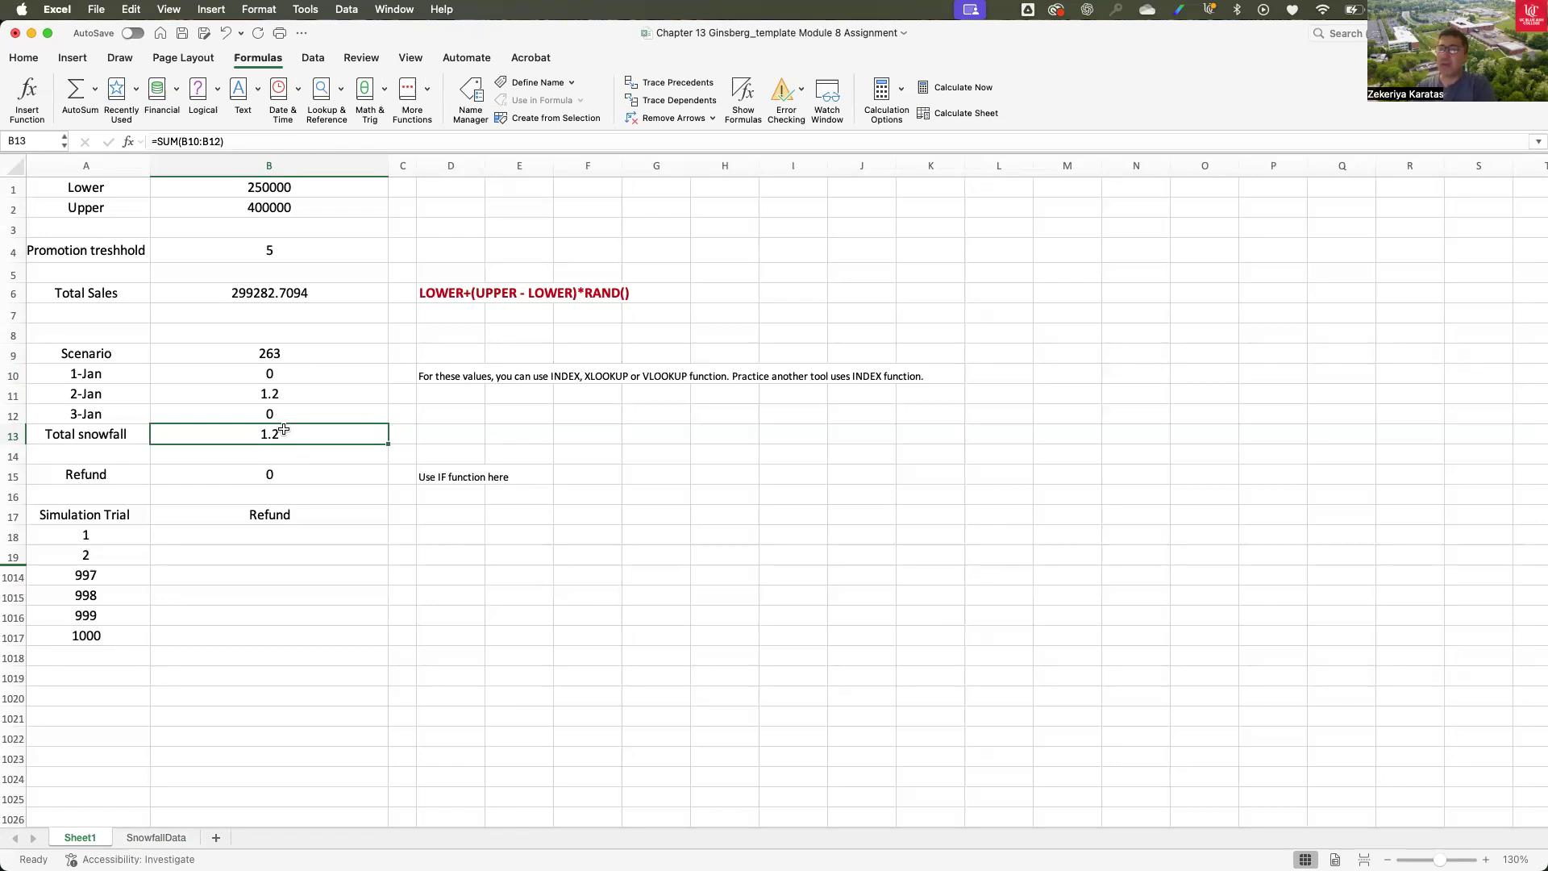
- Examine the Refund IF formula in B15, recalculate, and check the new scenario's snowfall on the SnowfallData sheet before returning to Sheet1
click(312, 474)
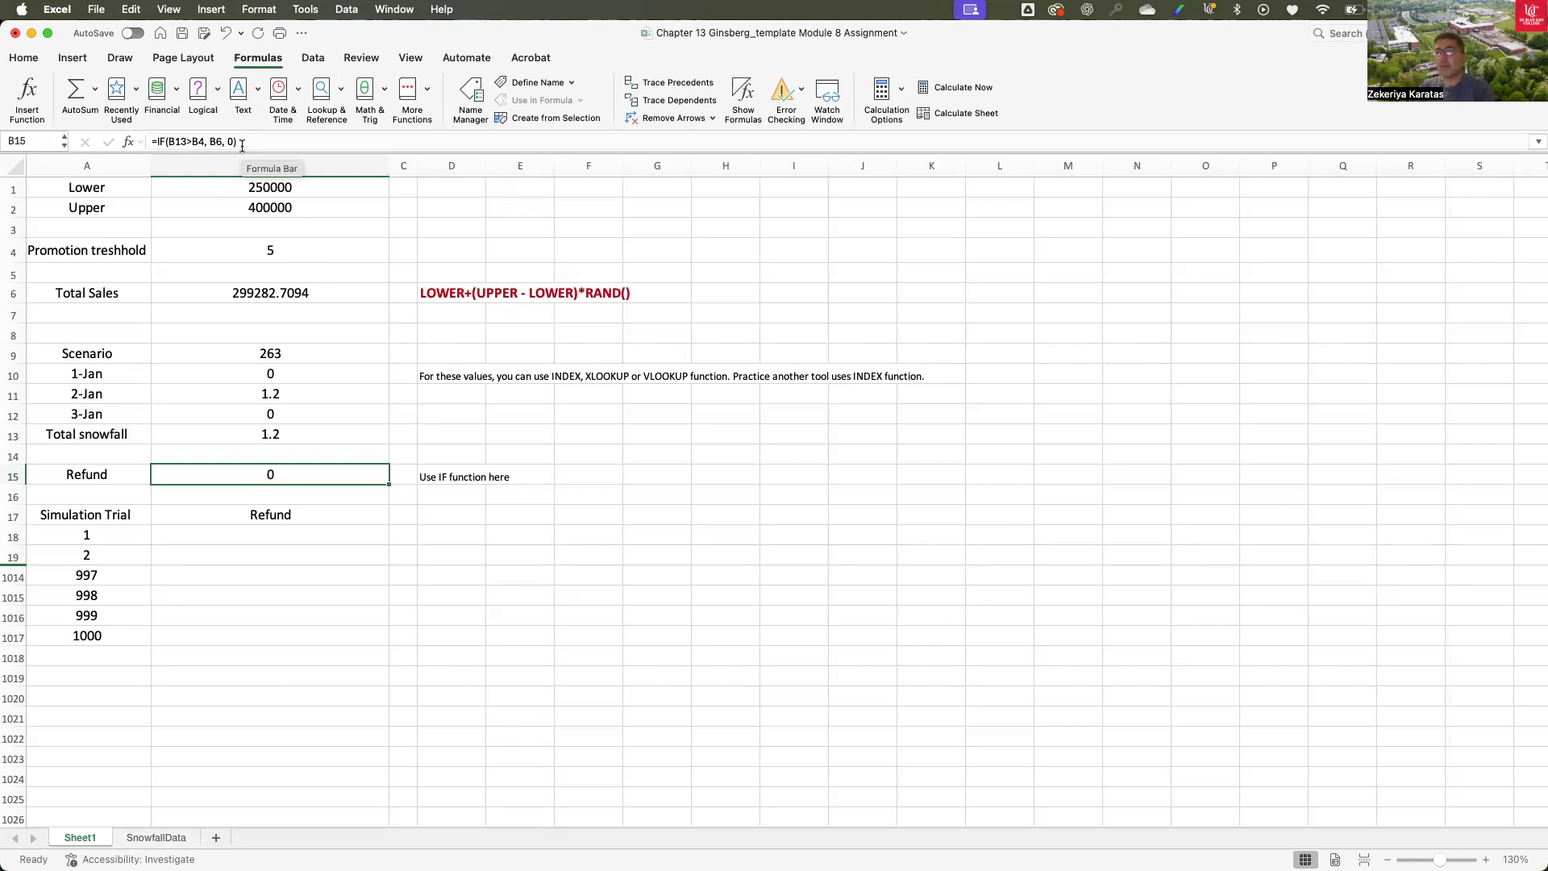
click(958, 89)
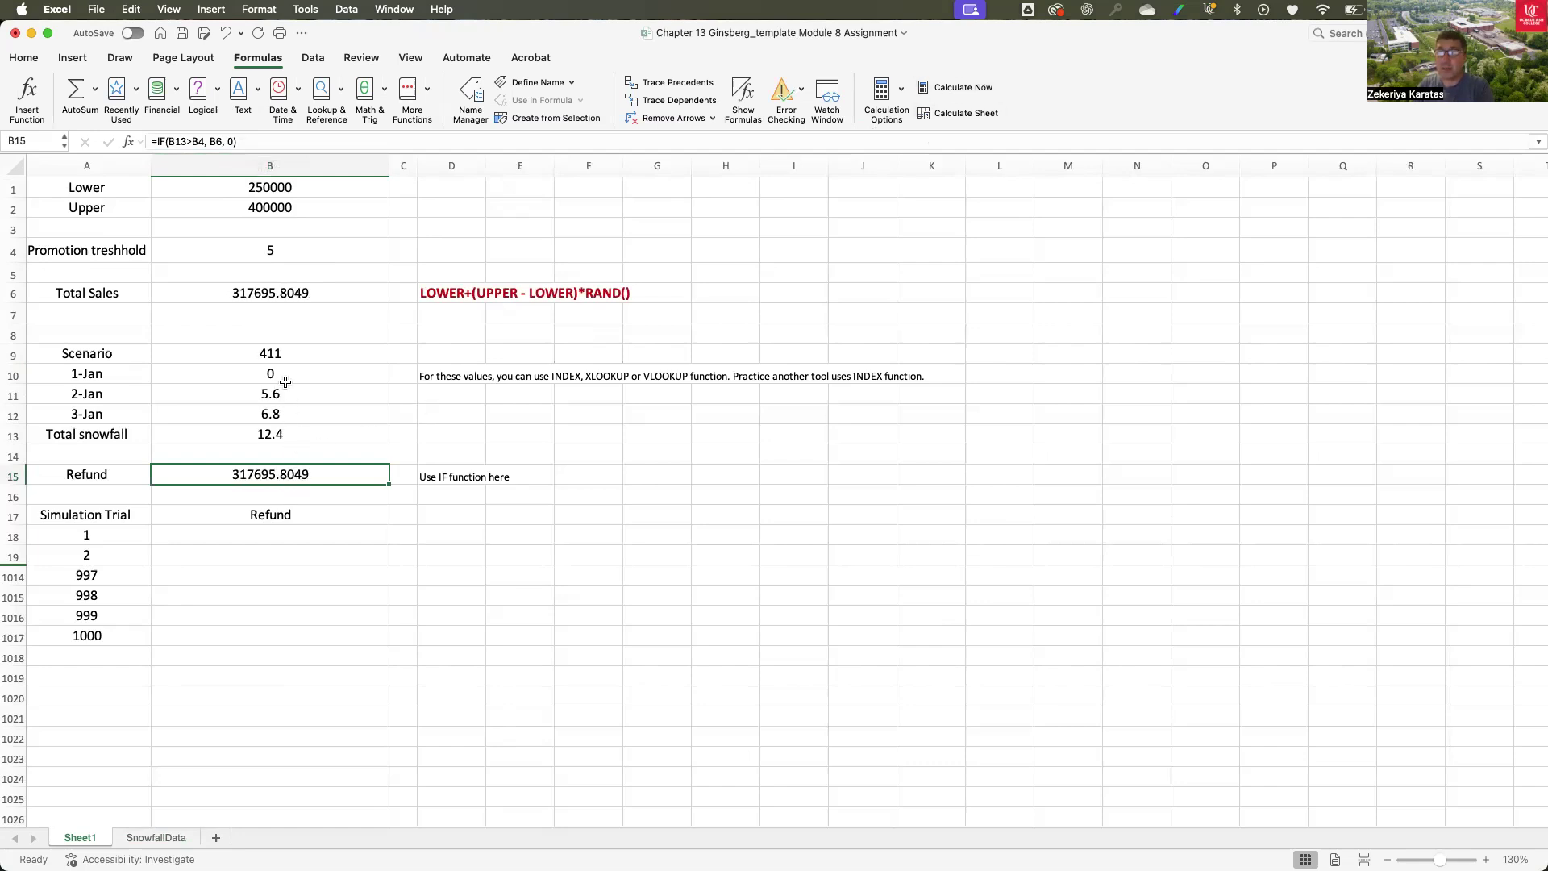
click(159, 839)
scroll(327, 696, down, 20)
scroll(328, 696, up, 5)
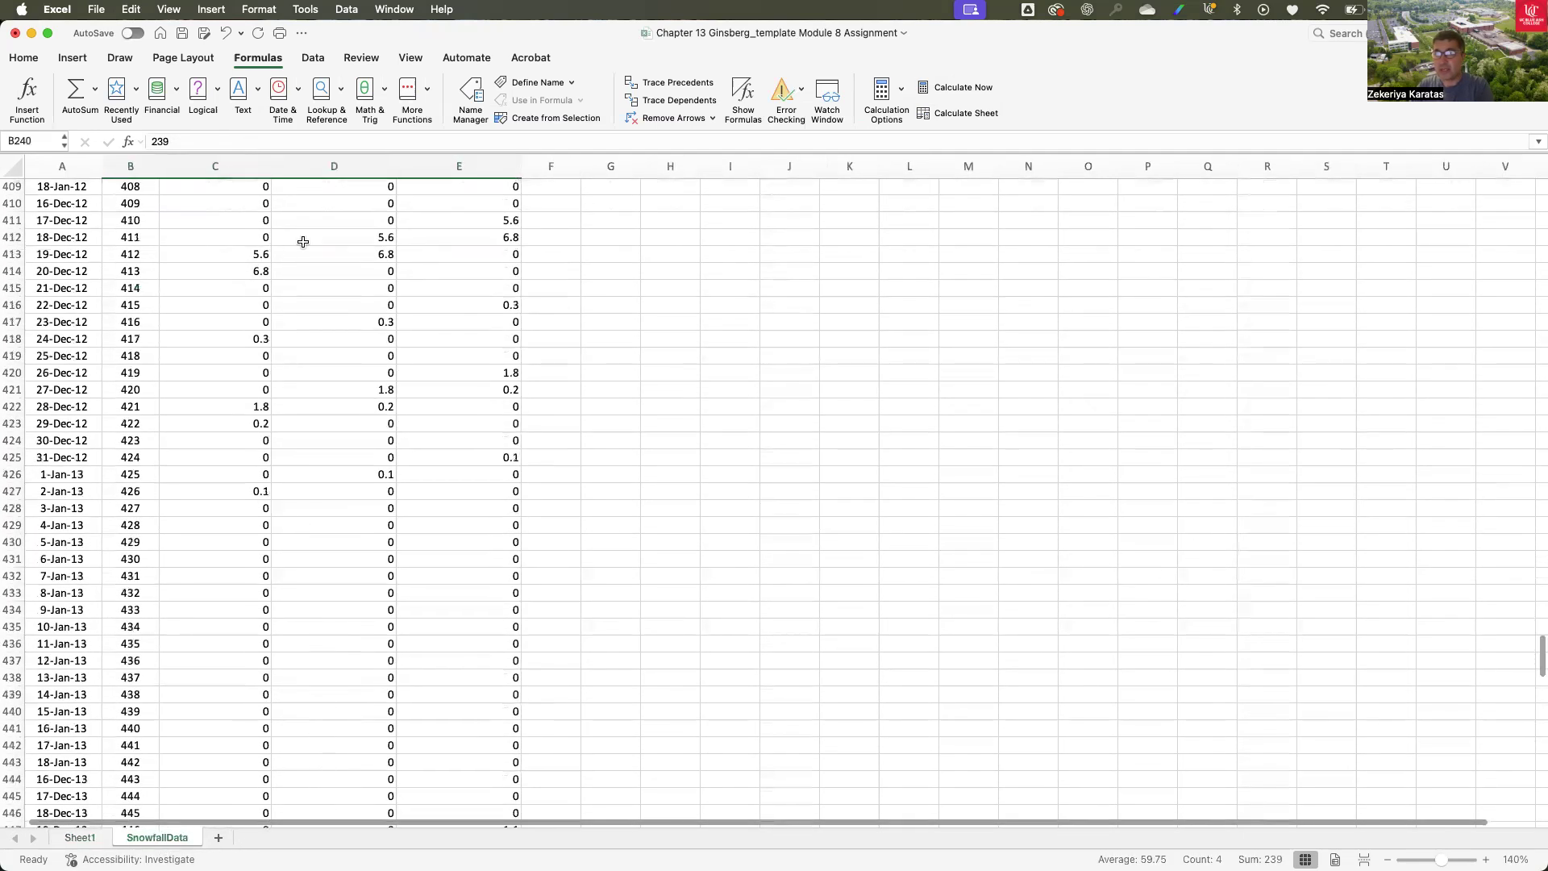
click(78, 838)
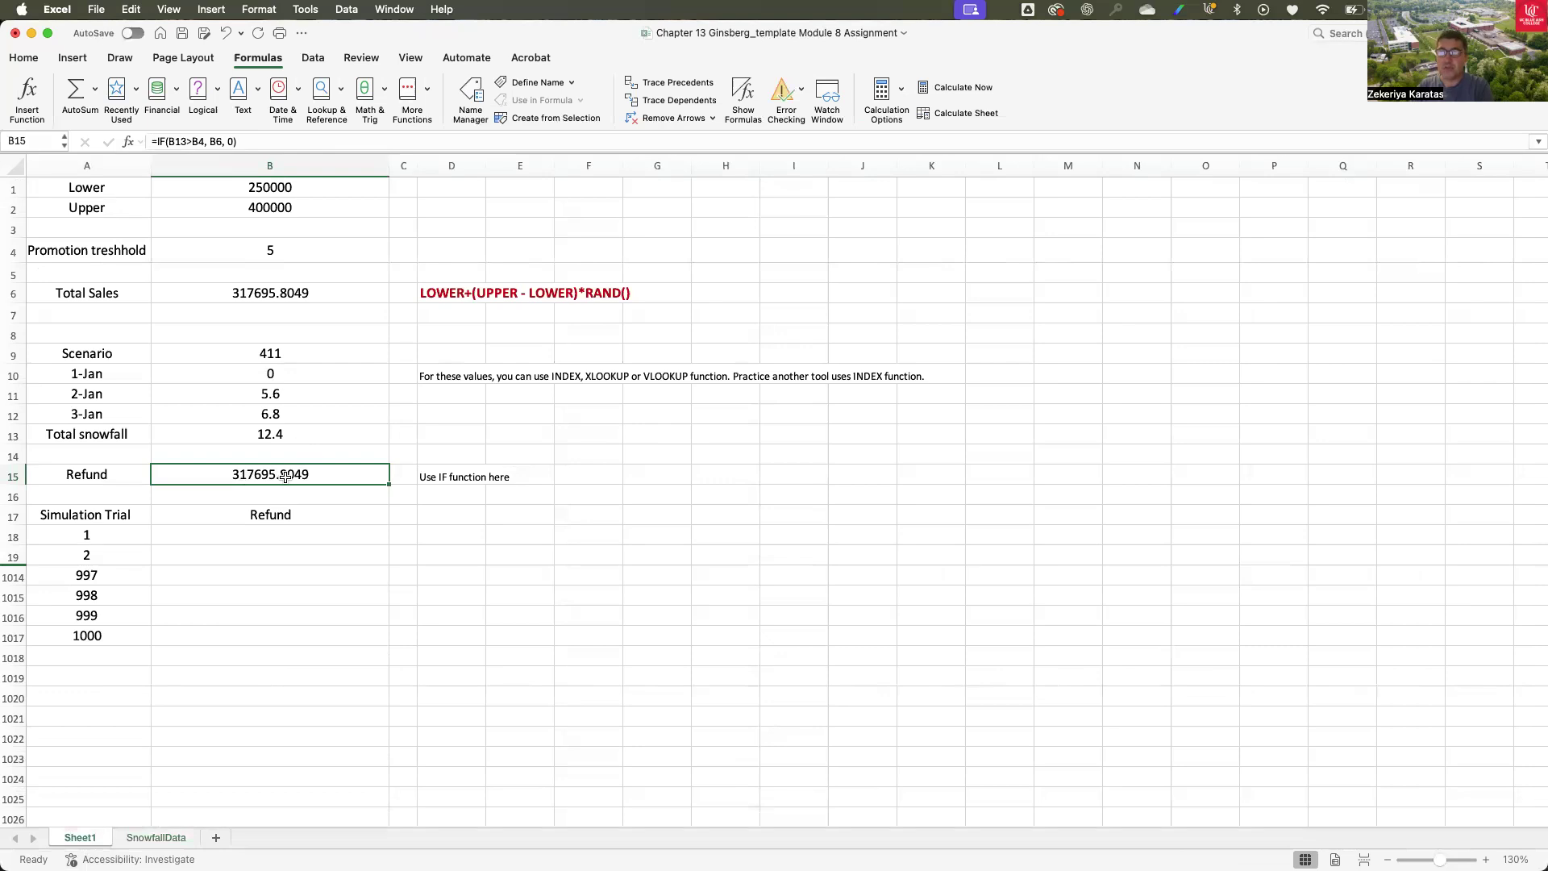
- Link the Refund cell of simulation trial 1 (B18) to the Refund result with the formula =B15
scroll(300, 447, up, 1)
scroll(300, 447, down, 1)
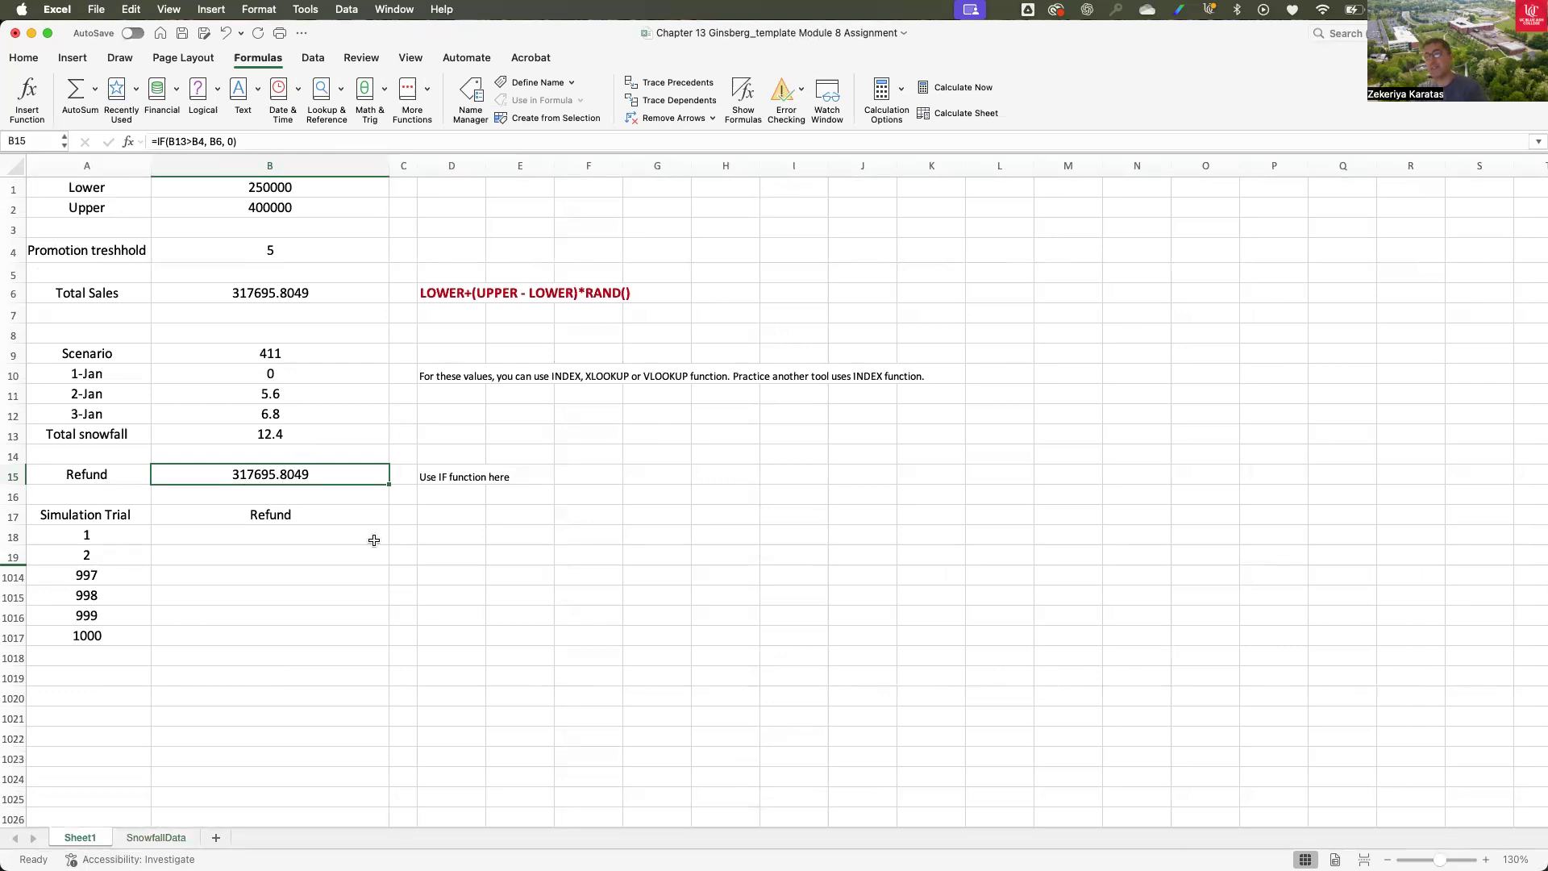
click(298, 537)
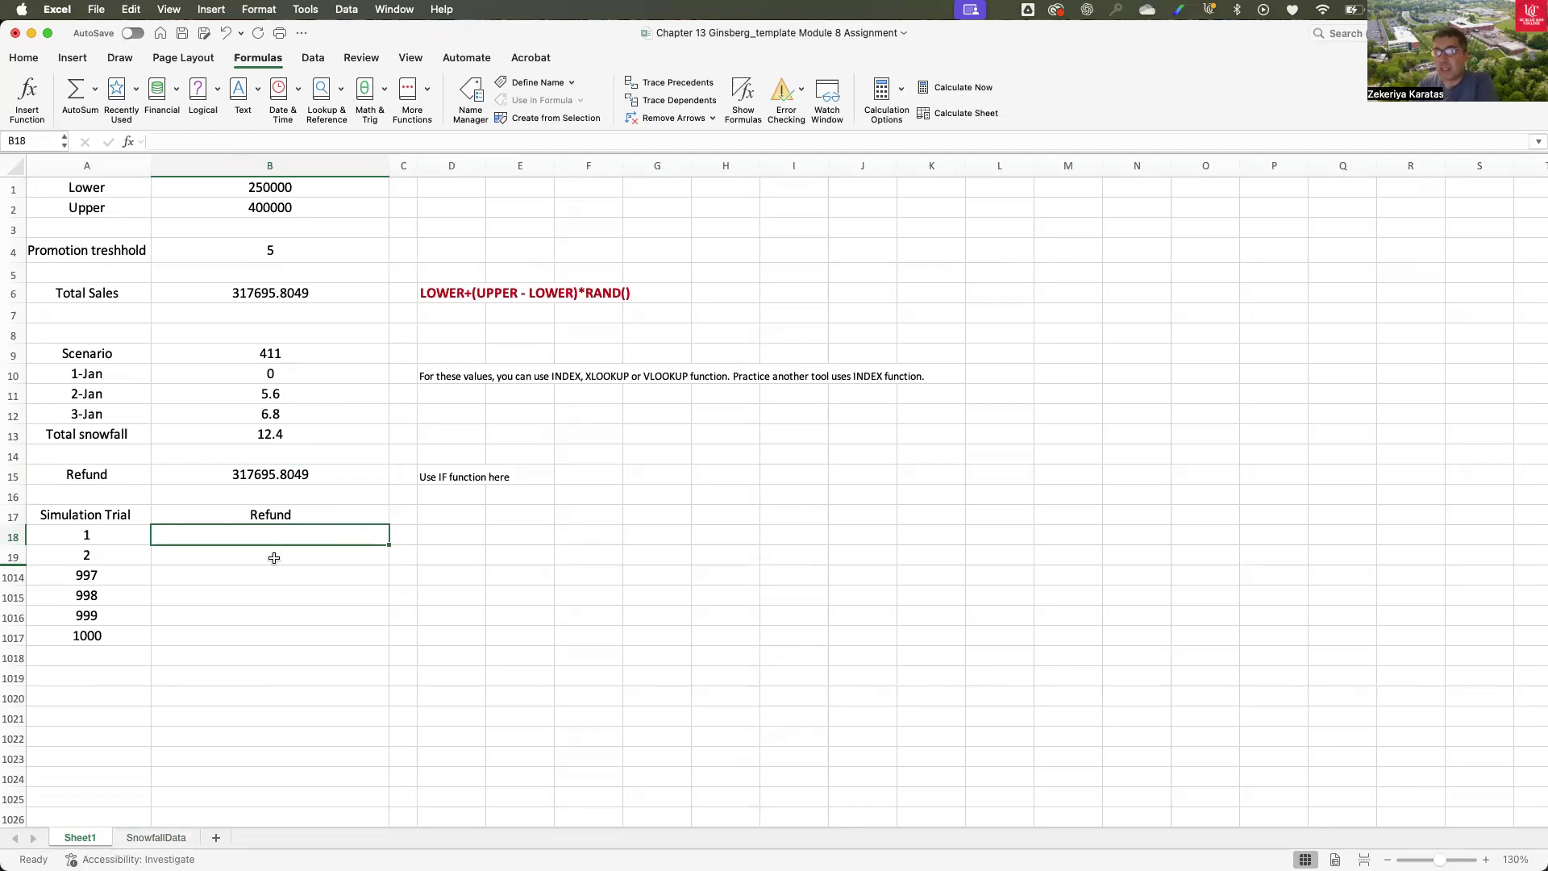
drag(116, 538, 252, 617)
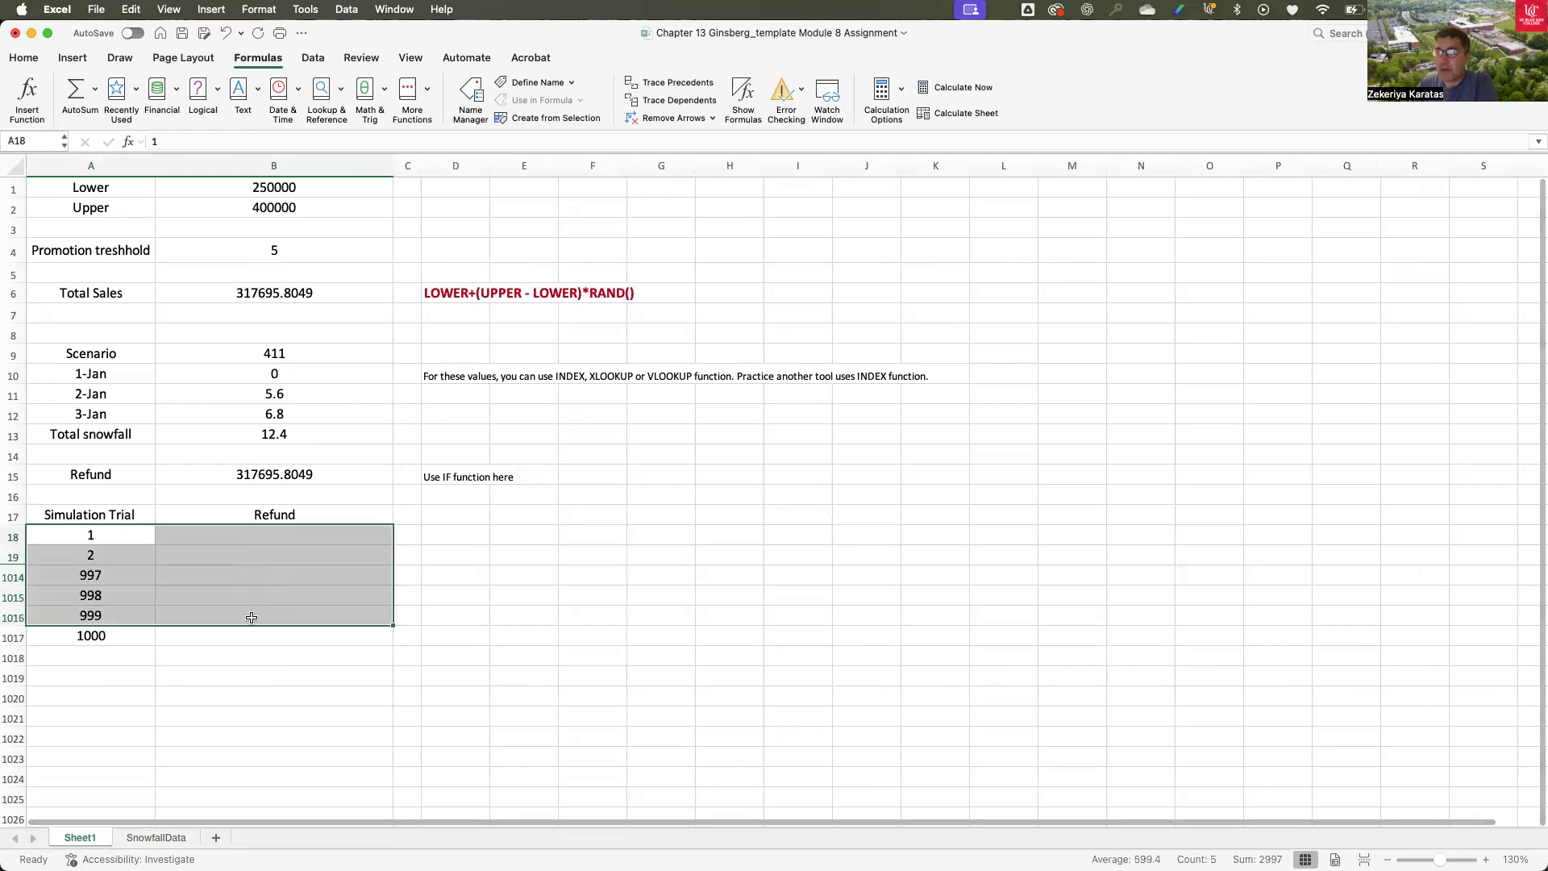
click(276, 537)
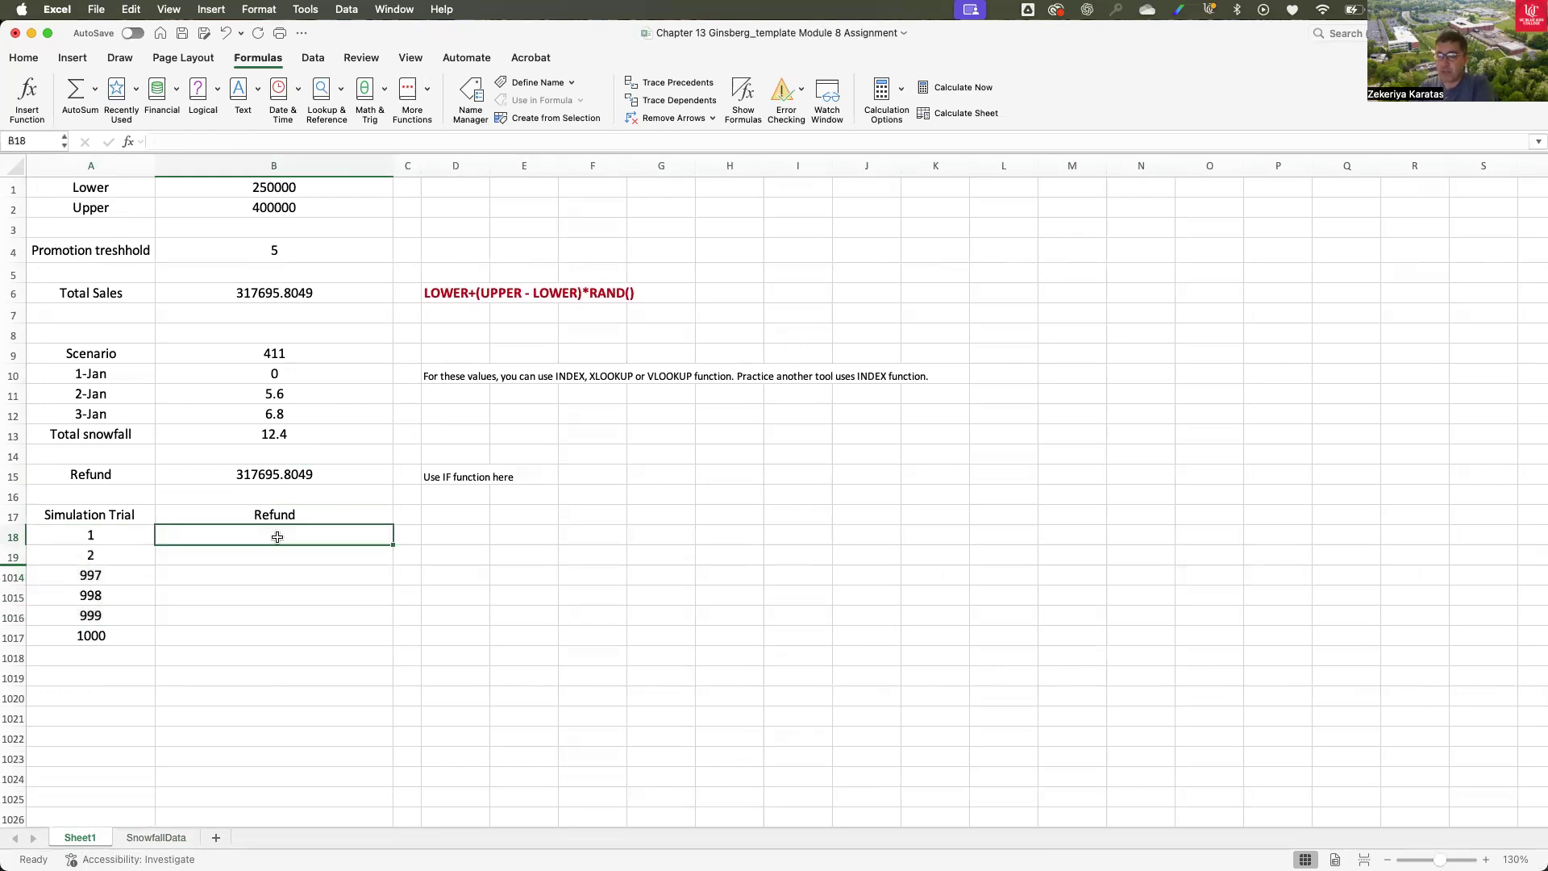
text(=)
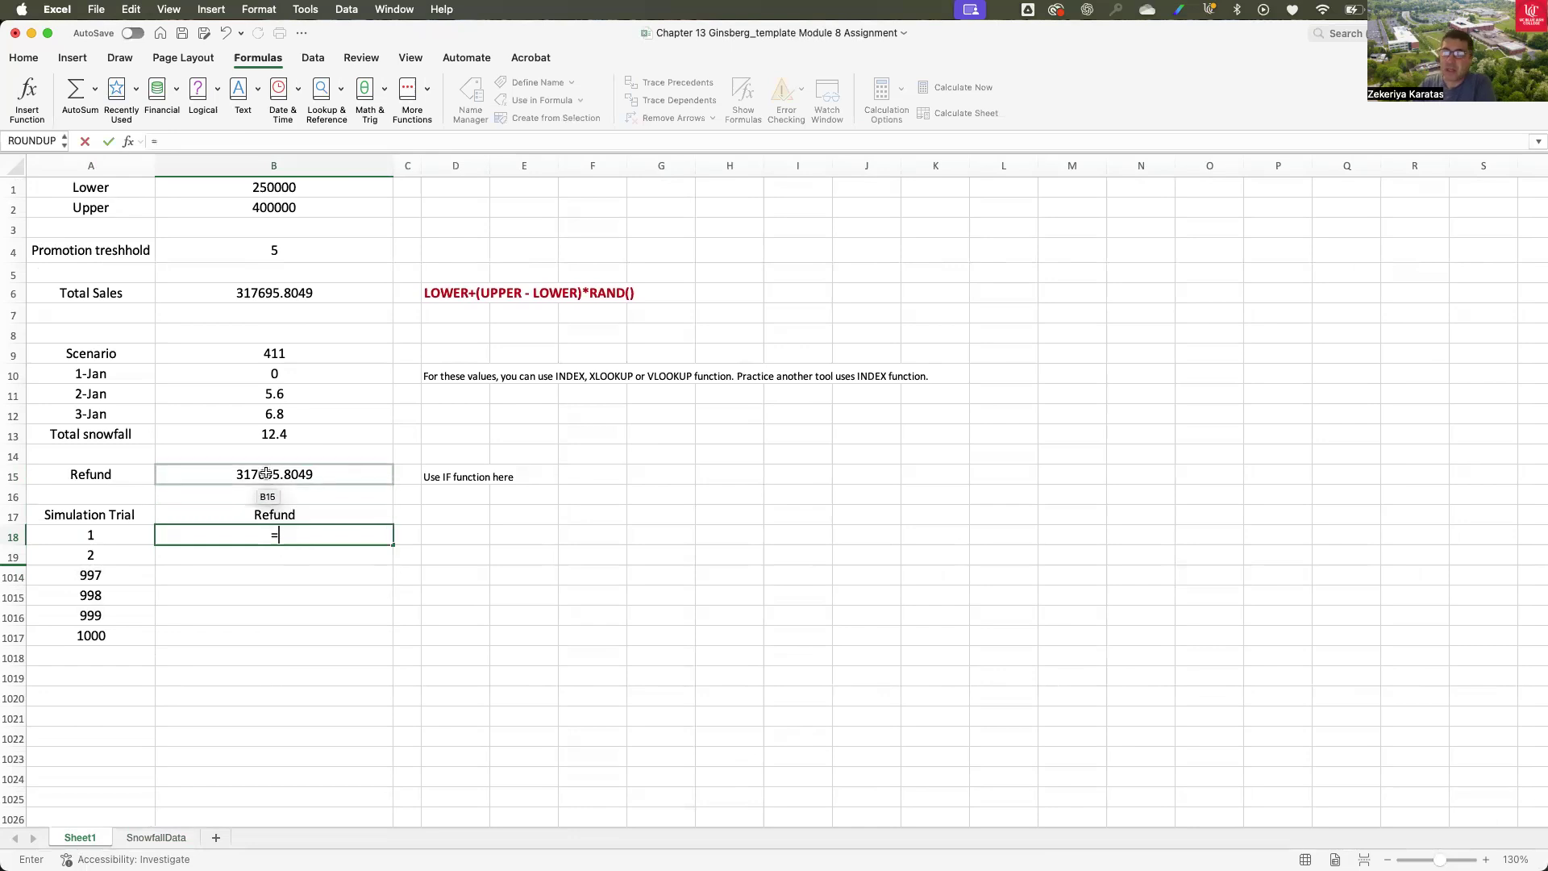
click(266, 473)
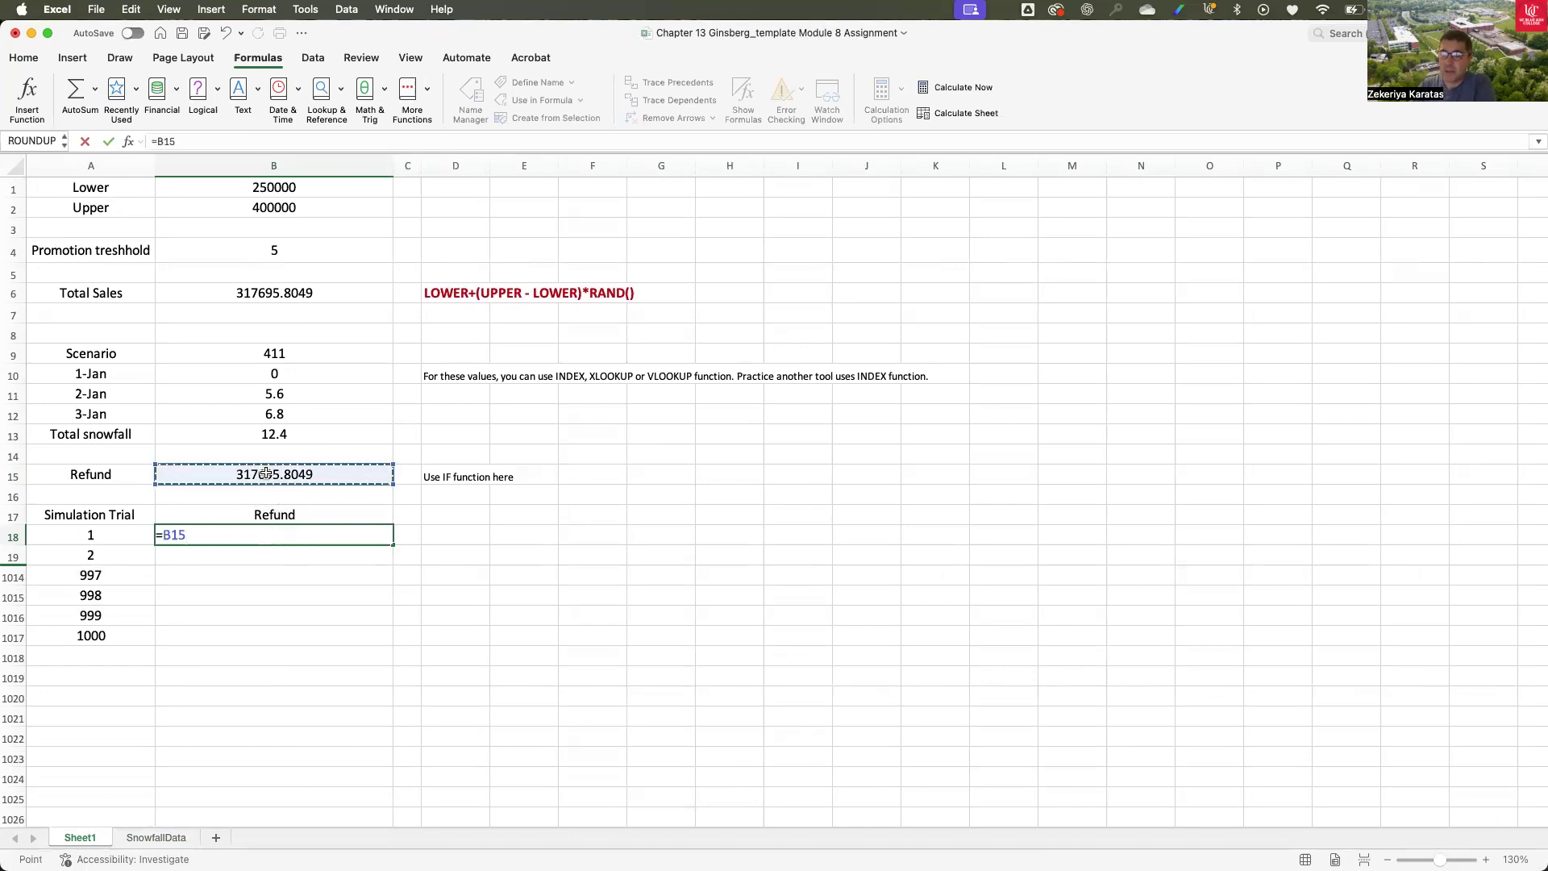
key(Return)
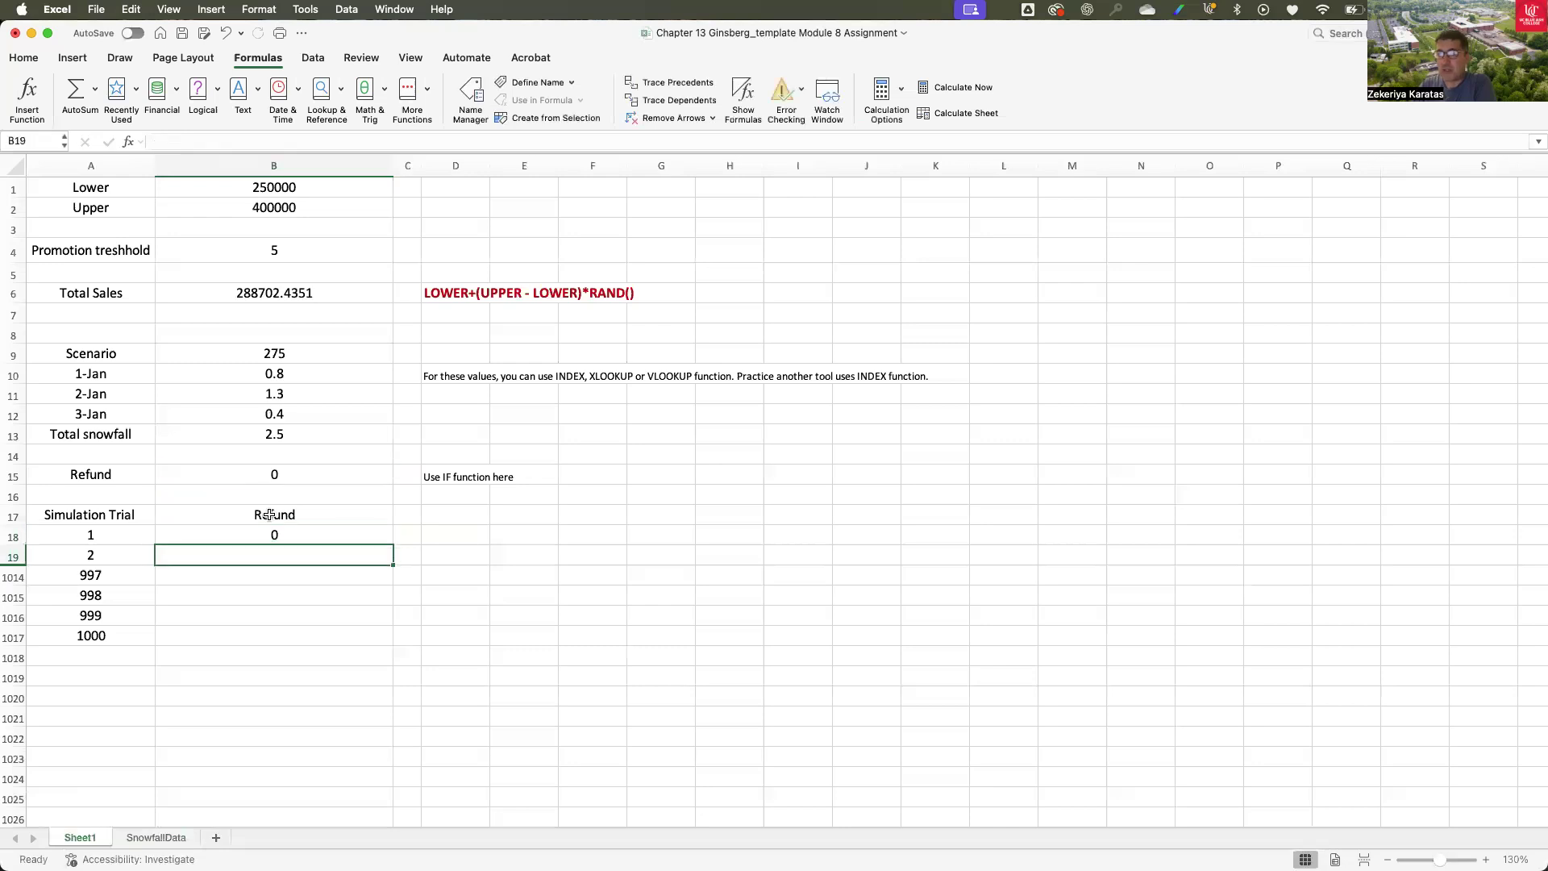
- Check the calculation mode, and fill the refunds of trials A18:B1017 with a Data Table using blank cell F19 as column input
click(270, 534)
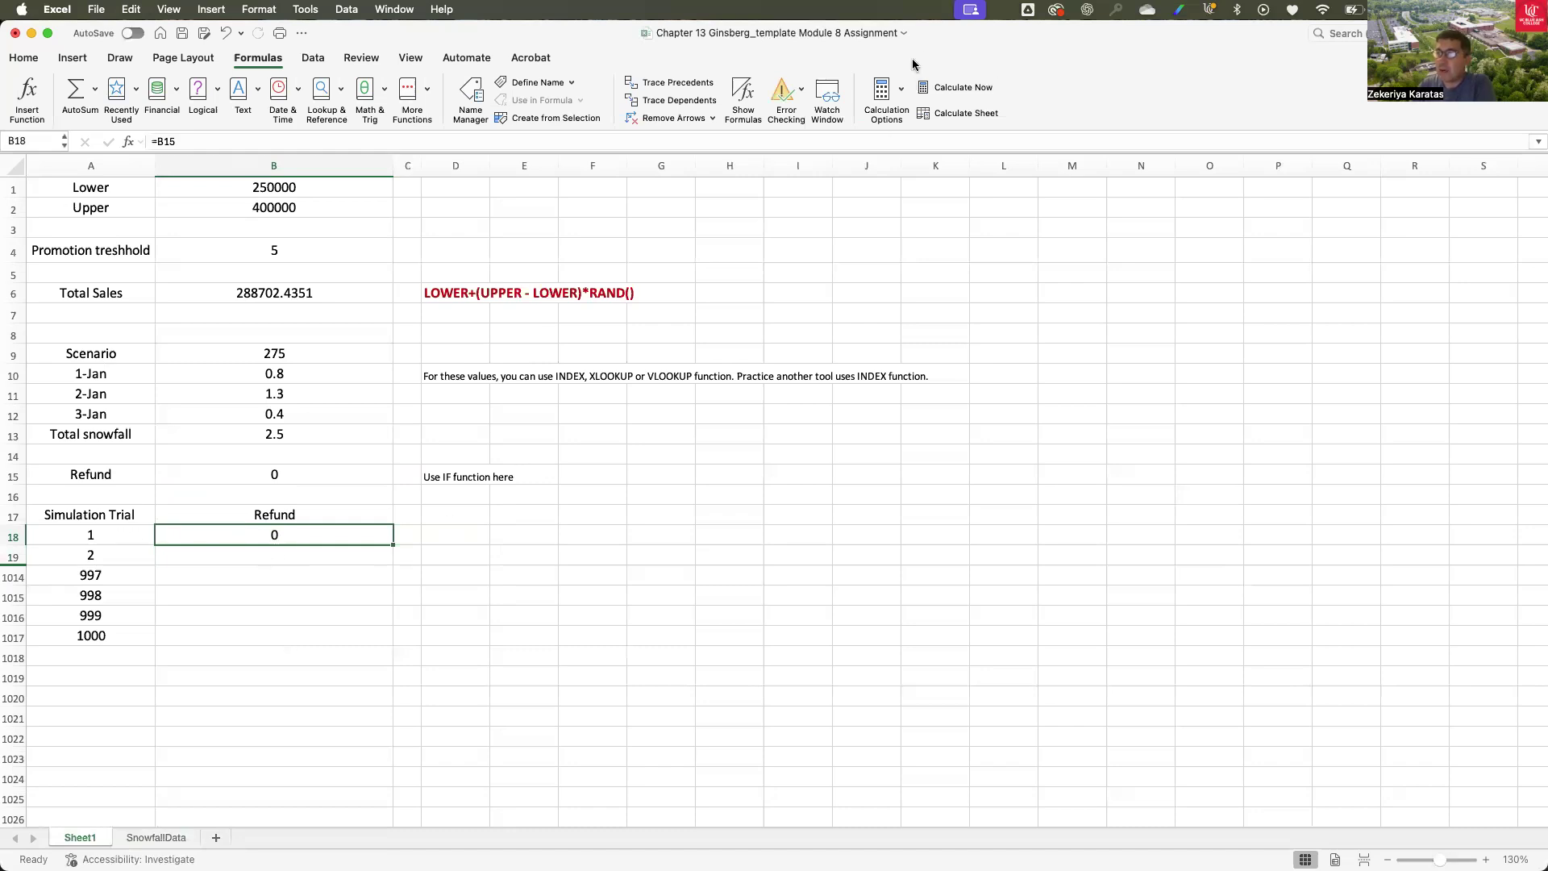
click(895, 93)
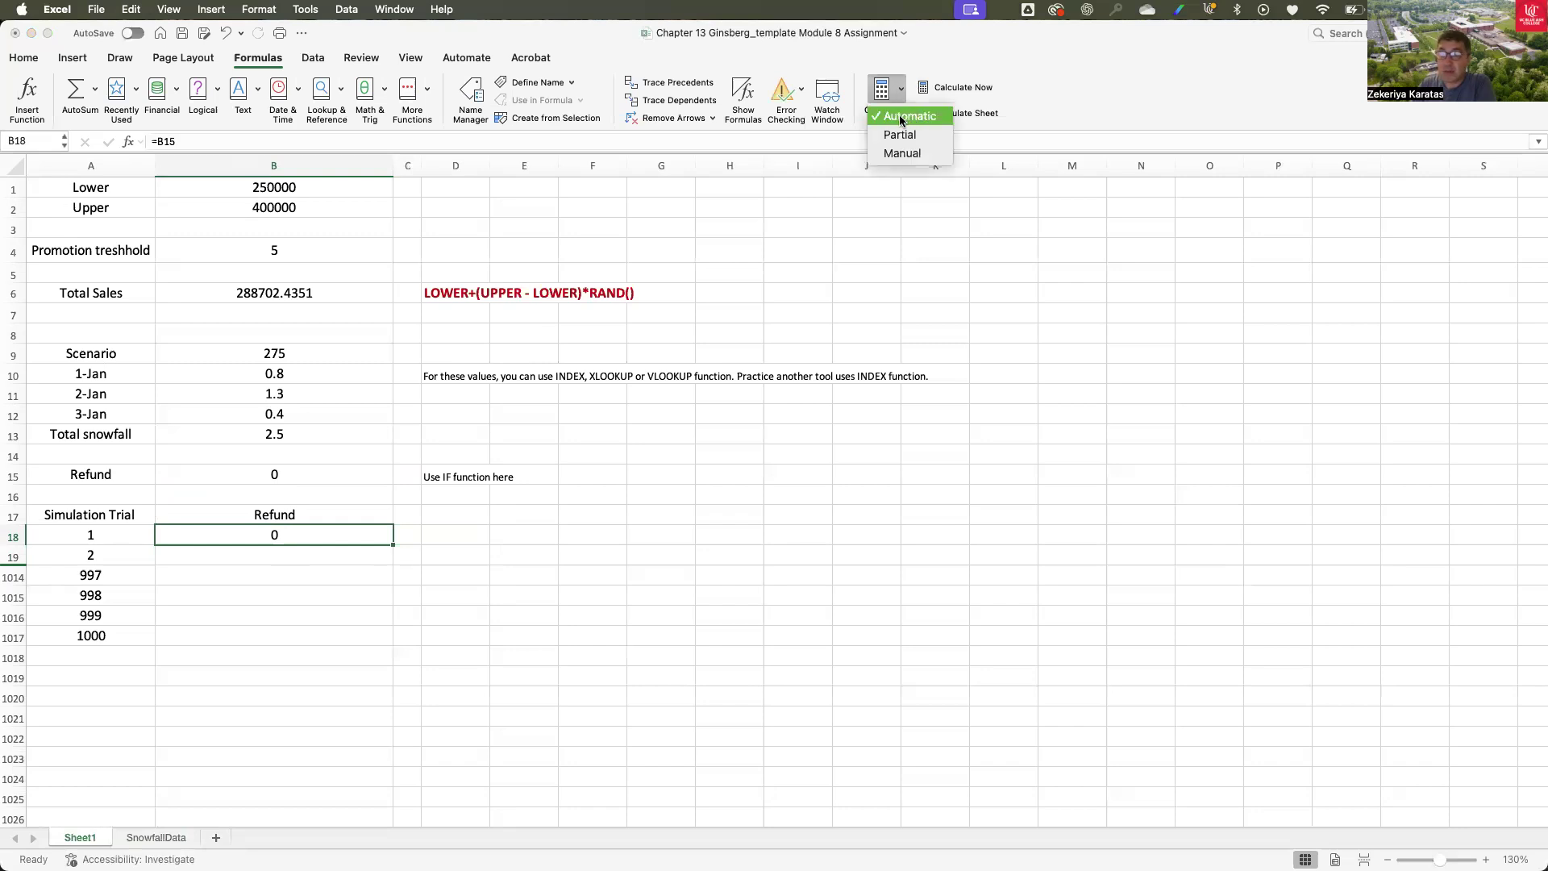
click(582, 517)
drag(111, 535, 253, 626)
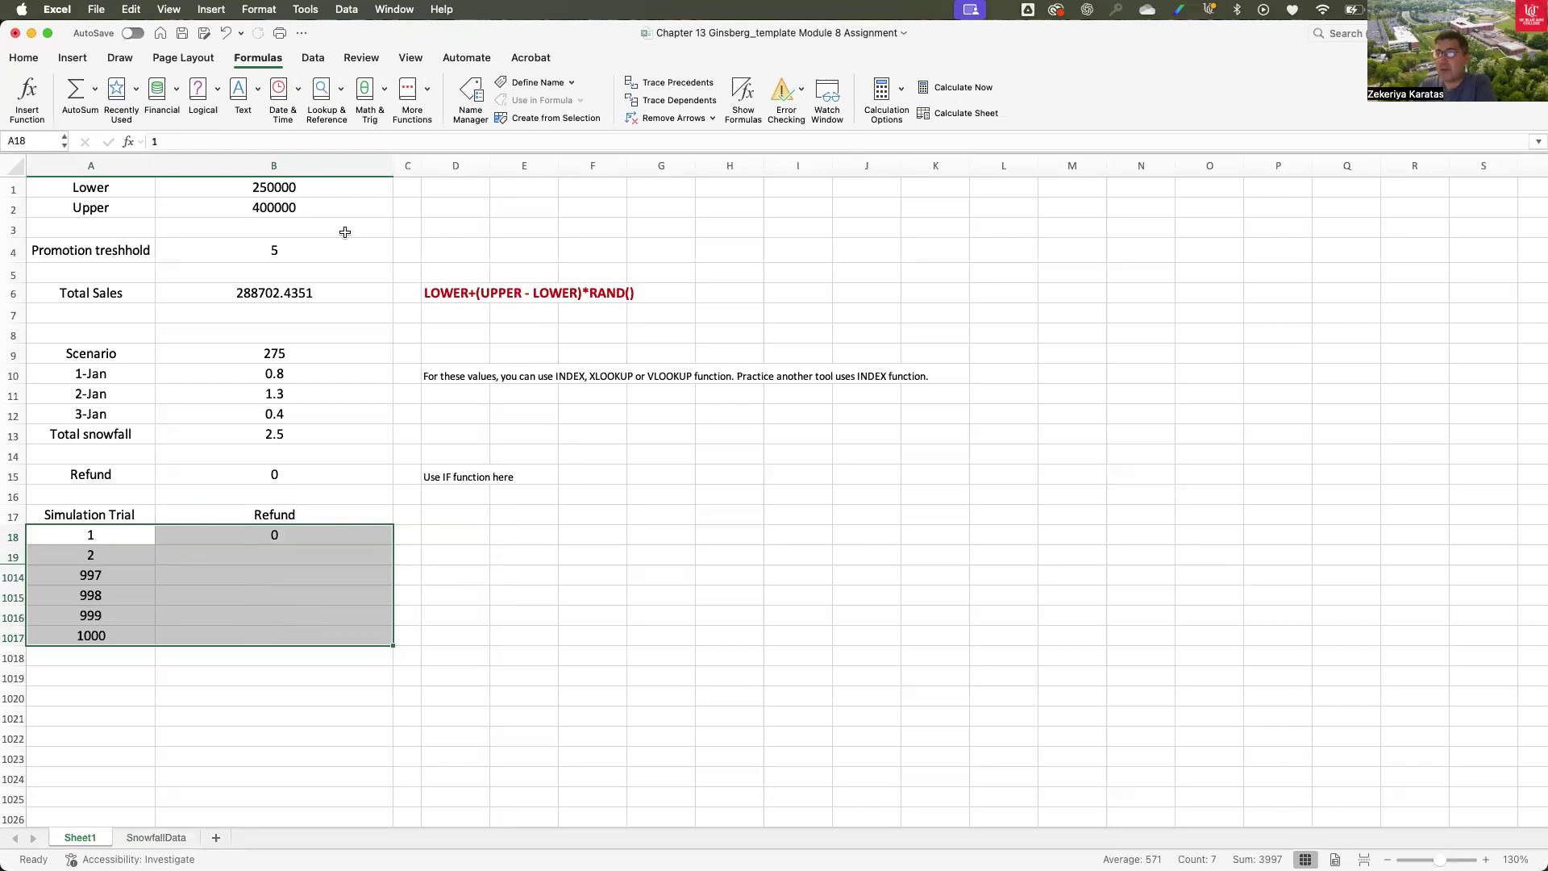
click(314, 60)
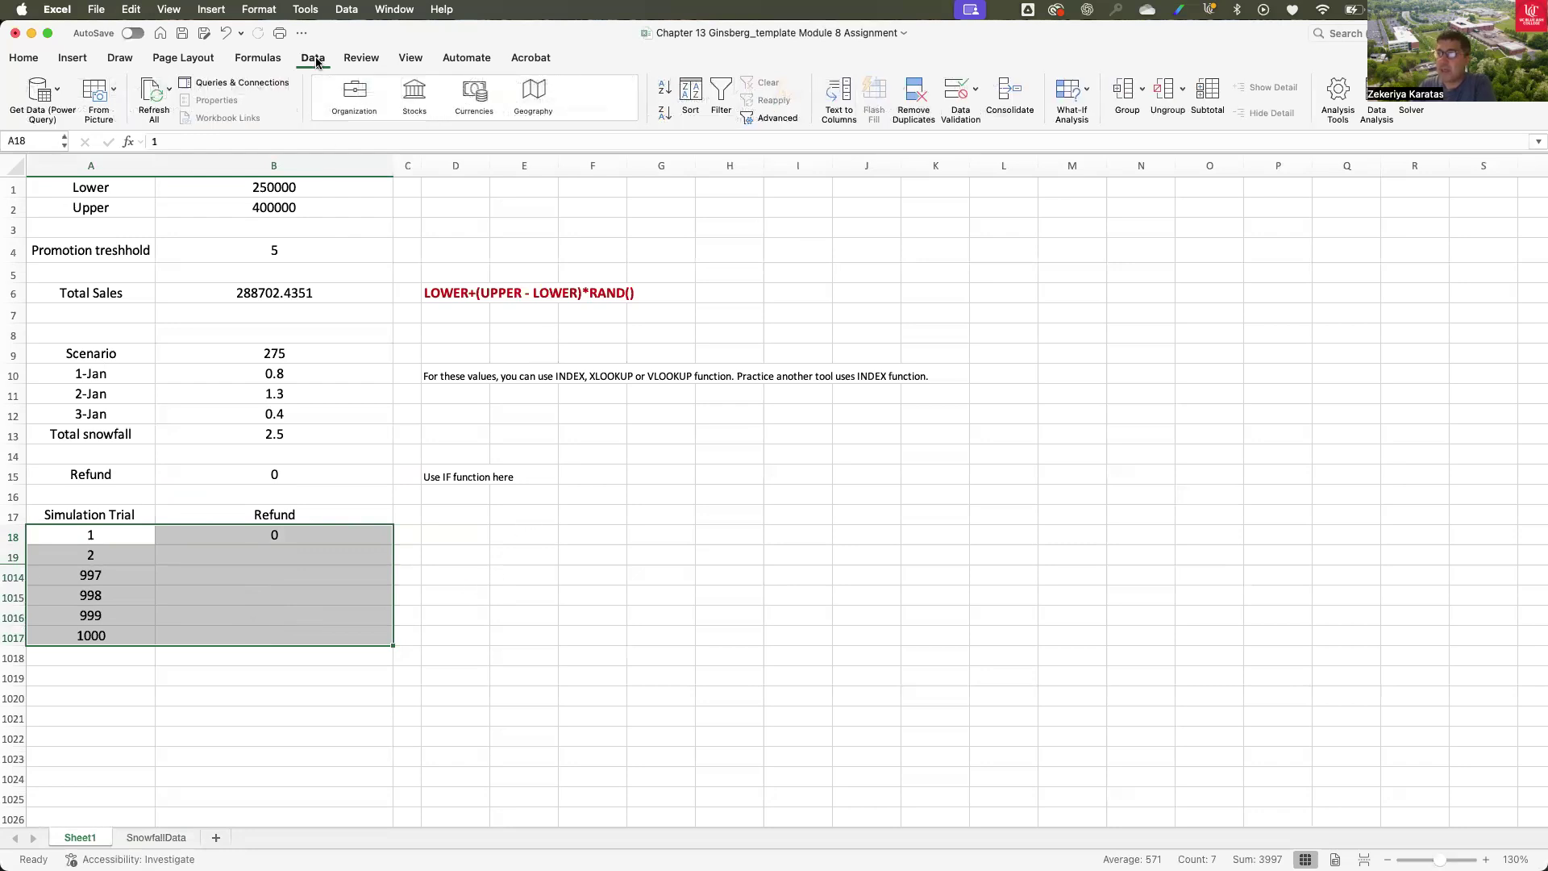
click(1074, 97)
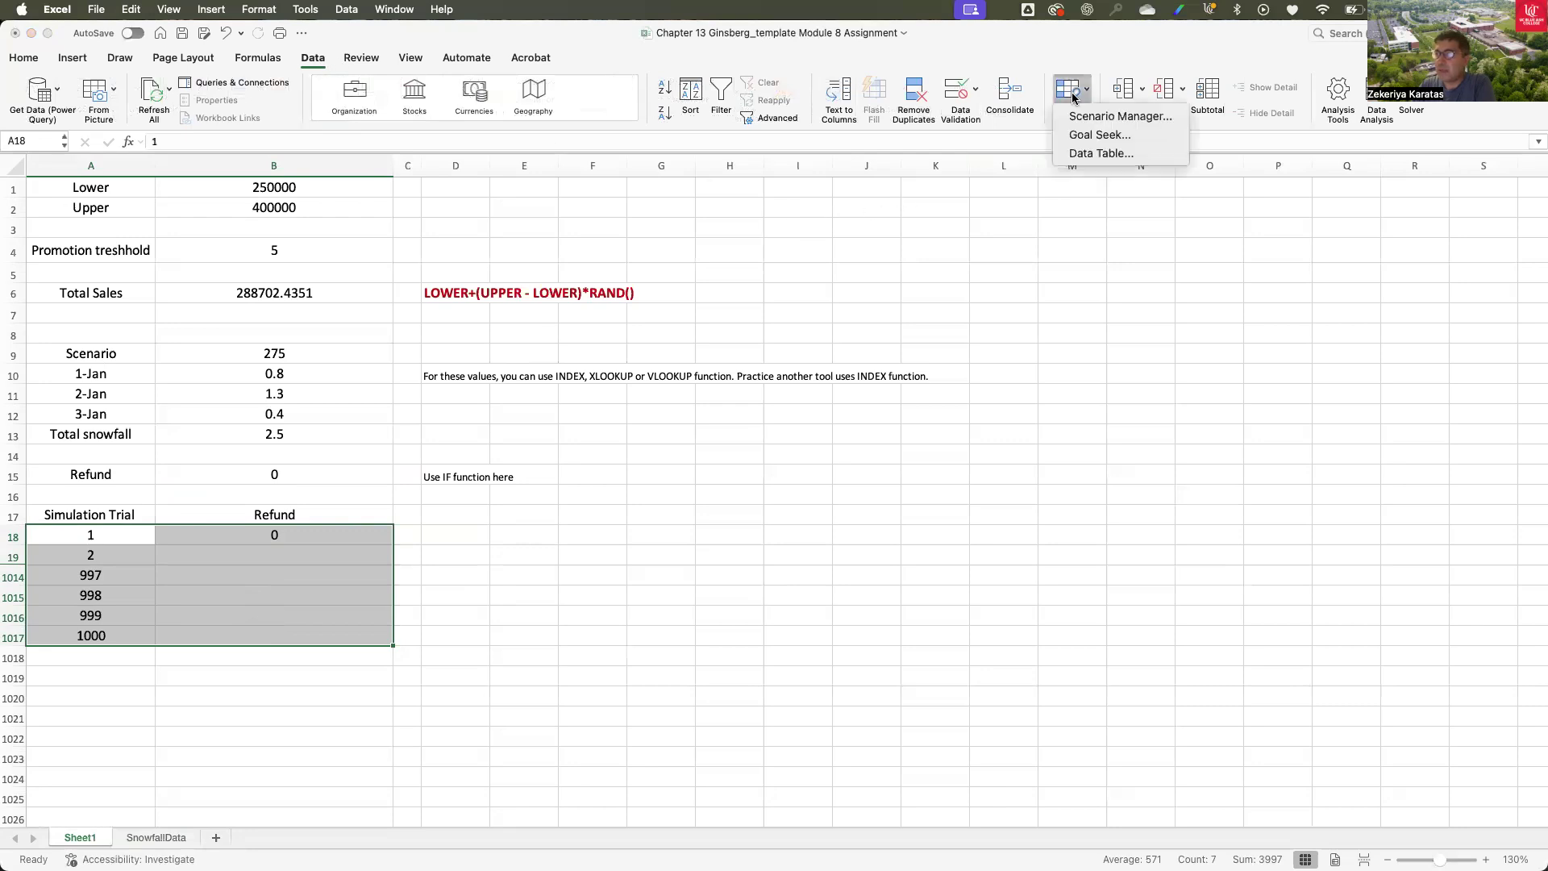
click(1092, 150)
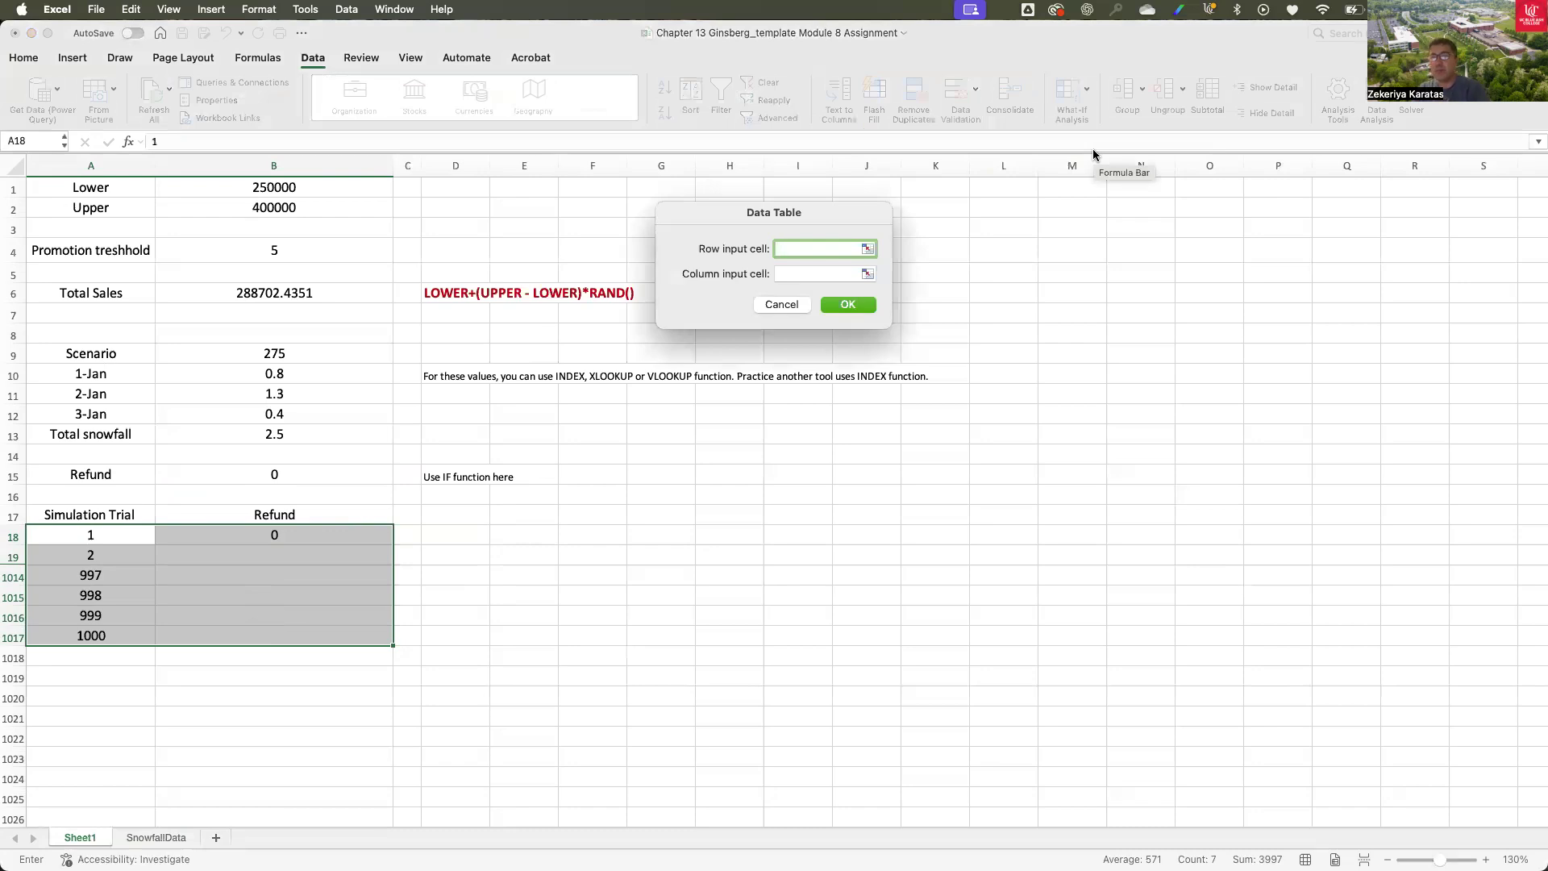
click(797, 250)
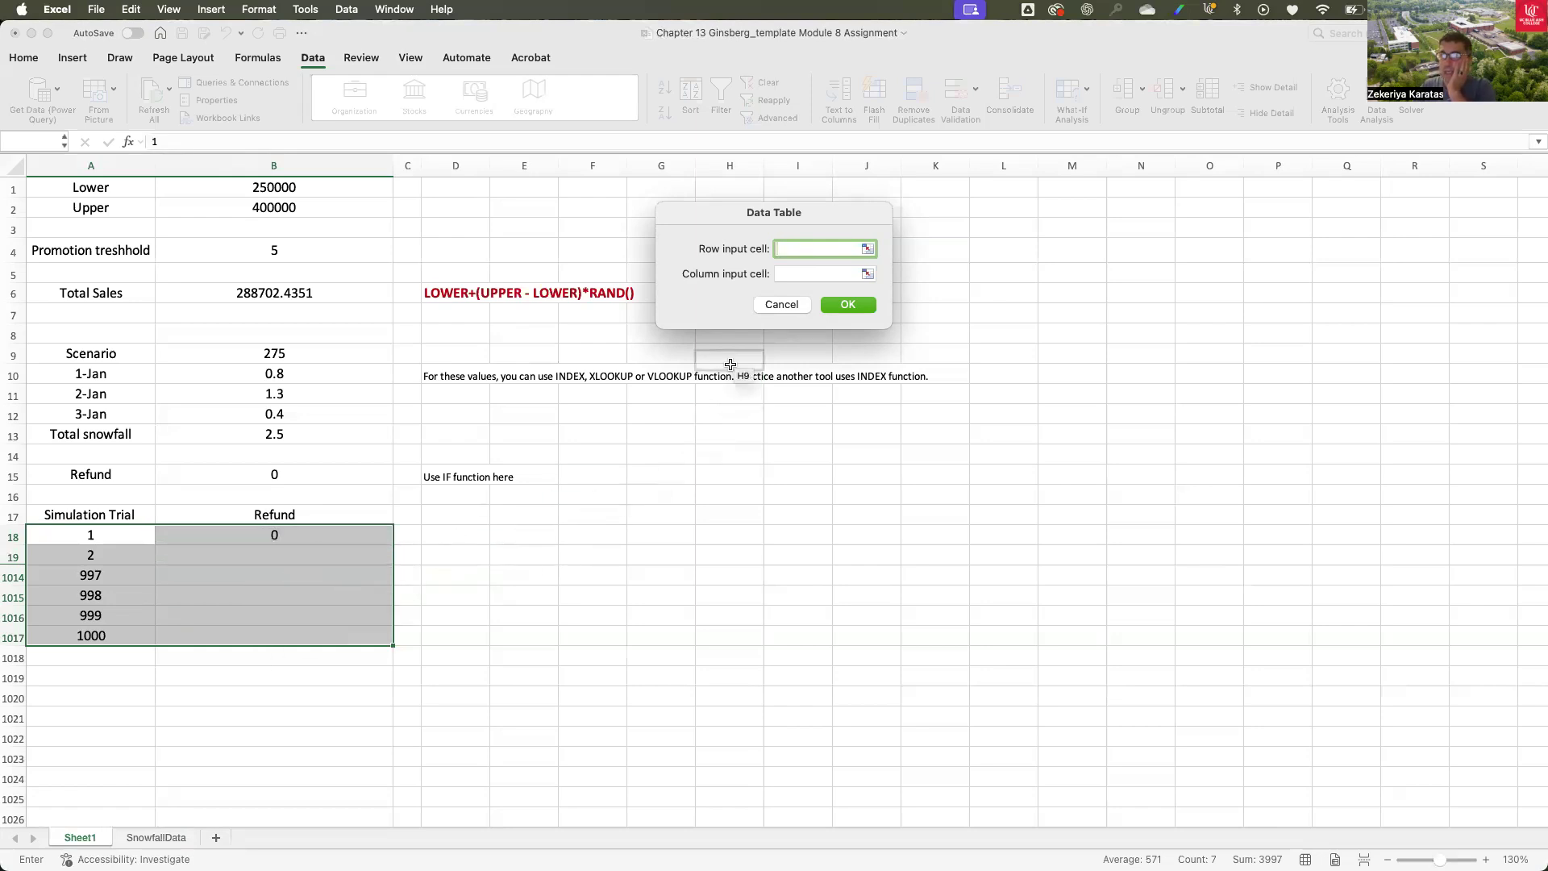
click(798, 274)
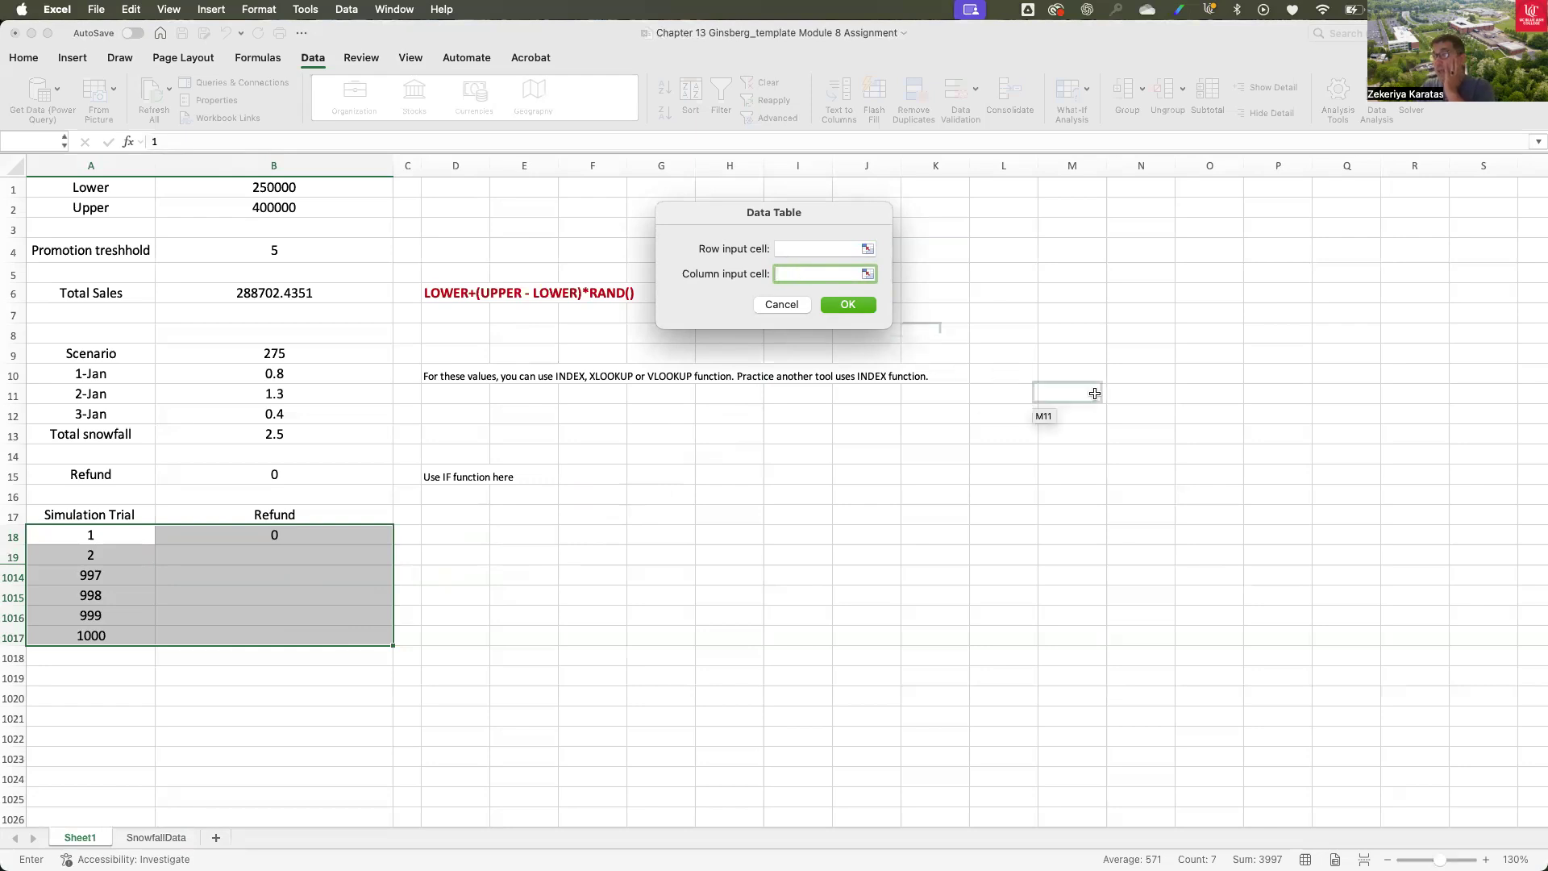
click(597, 557)
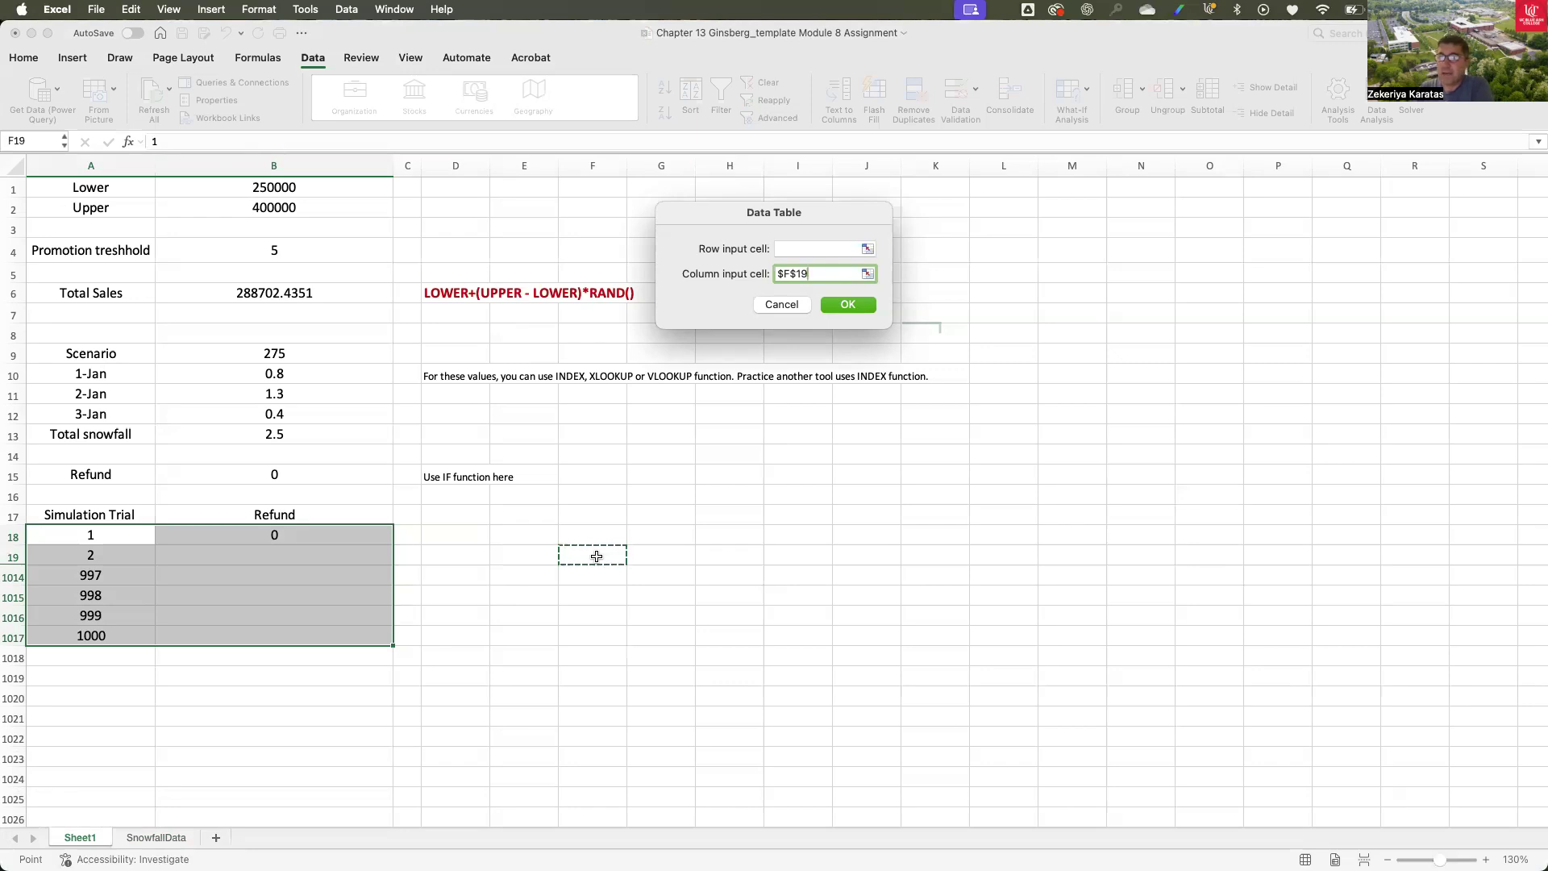
click(855, 306)
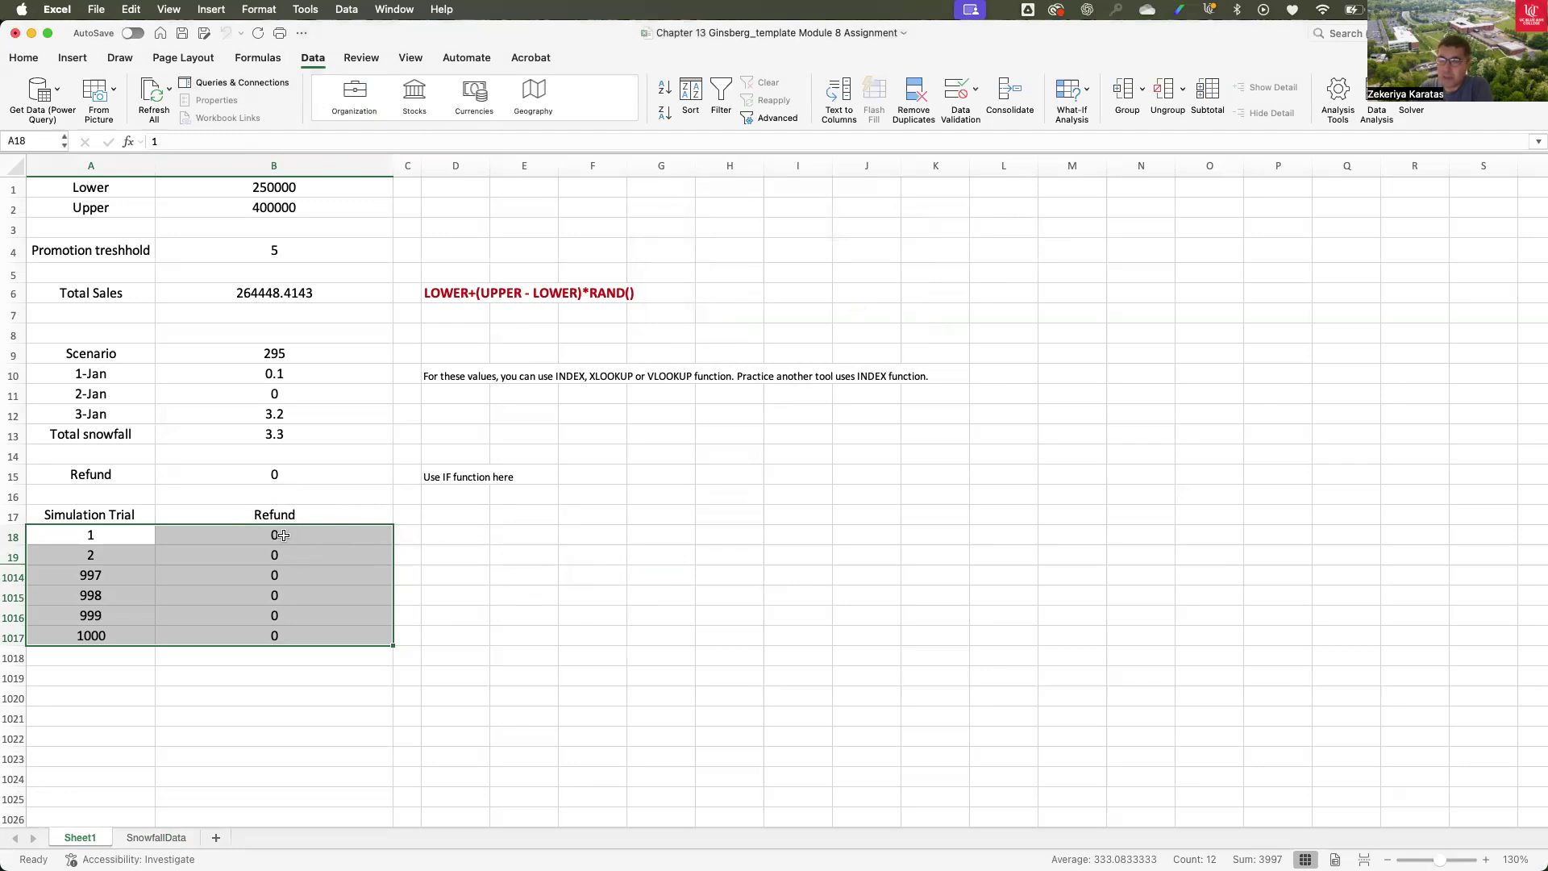
- Label D18 "Ave Refund" and calculate the average of the simulated refunds in E18 with =AVERAGE(B18:B1017)
click(458, 539)
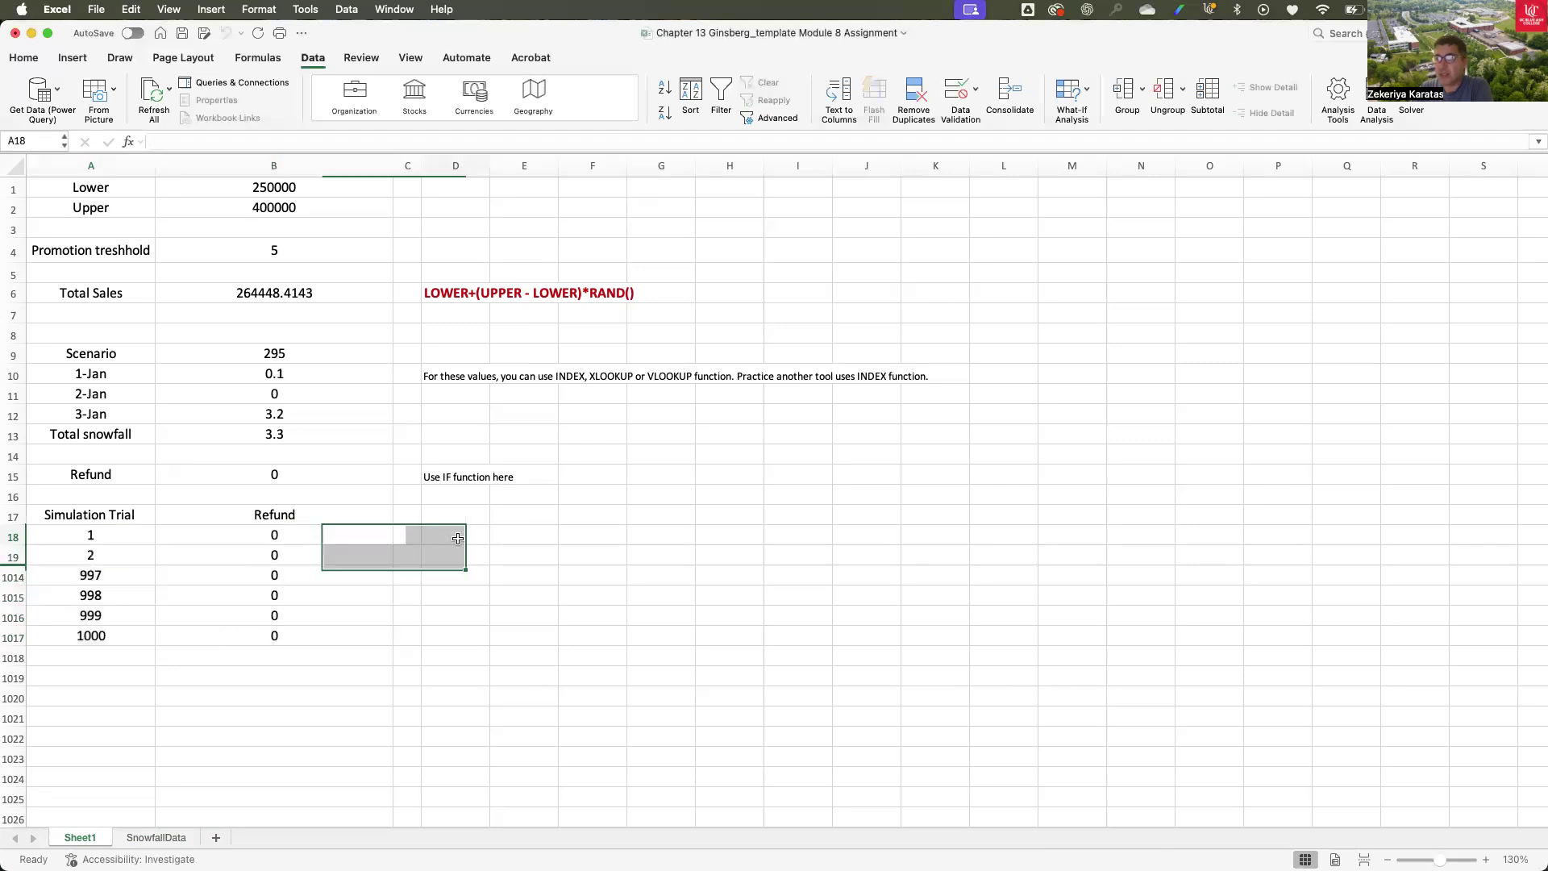
text(A)
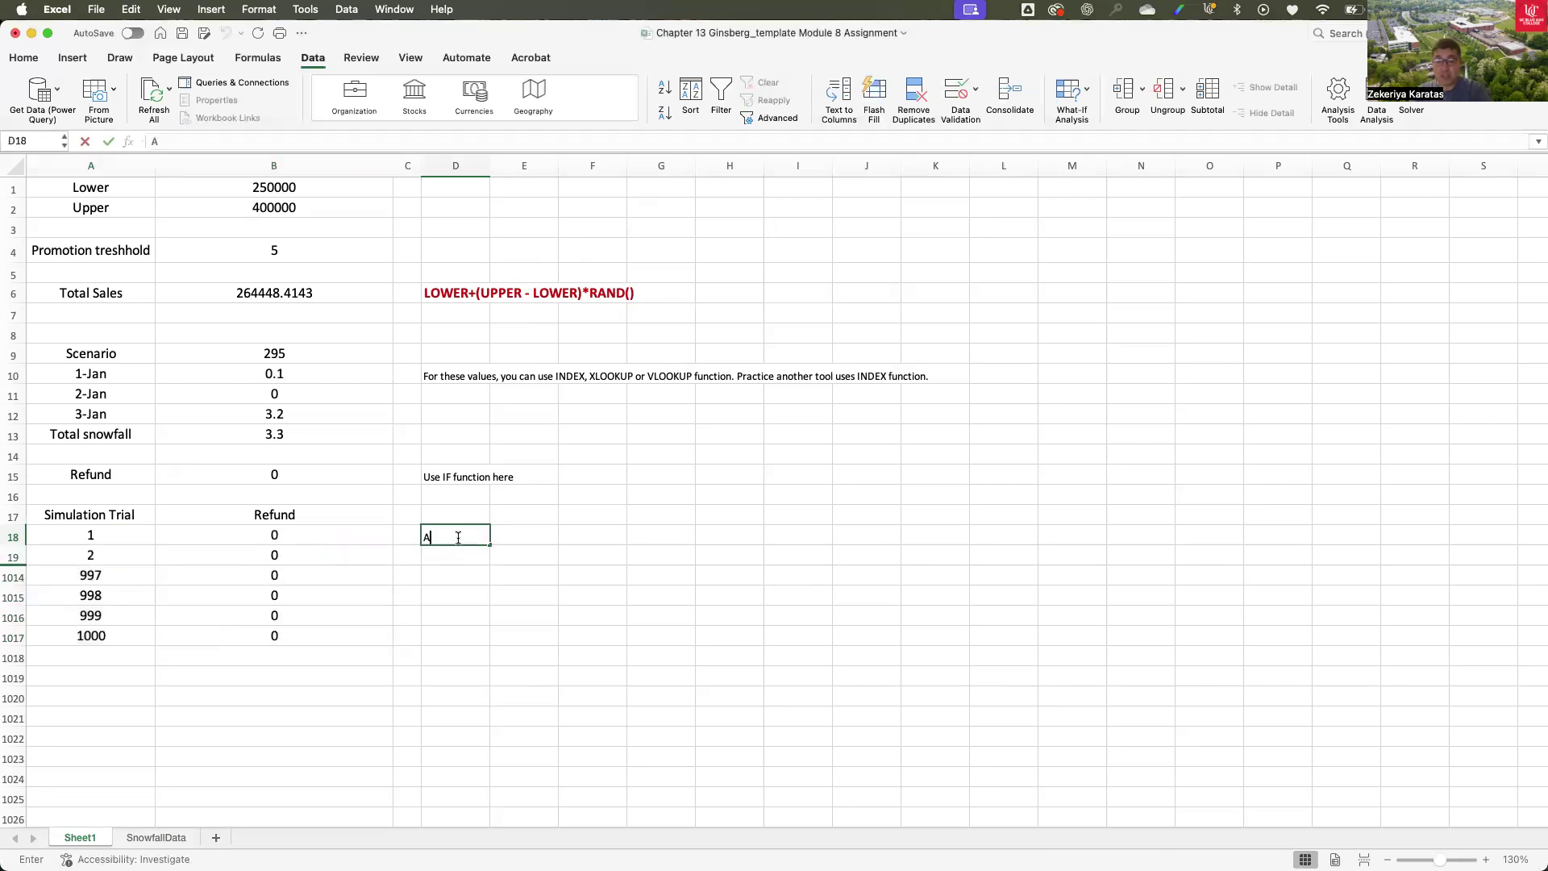
text(ve Refund)
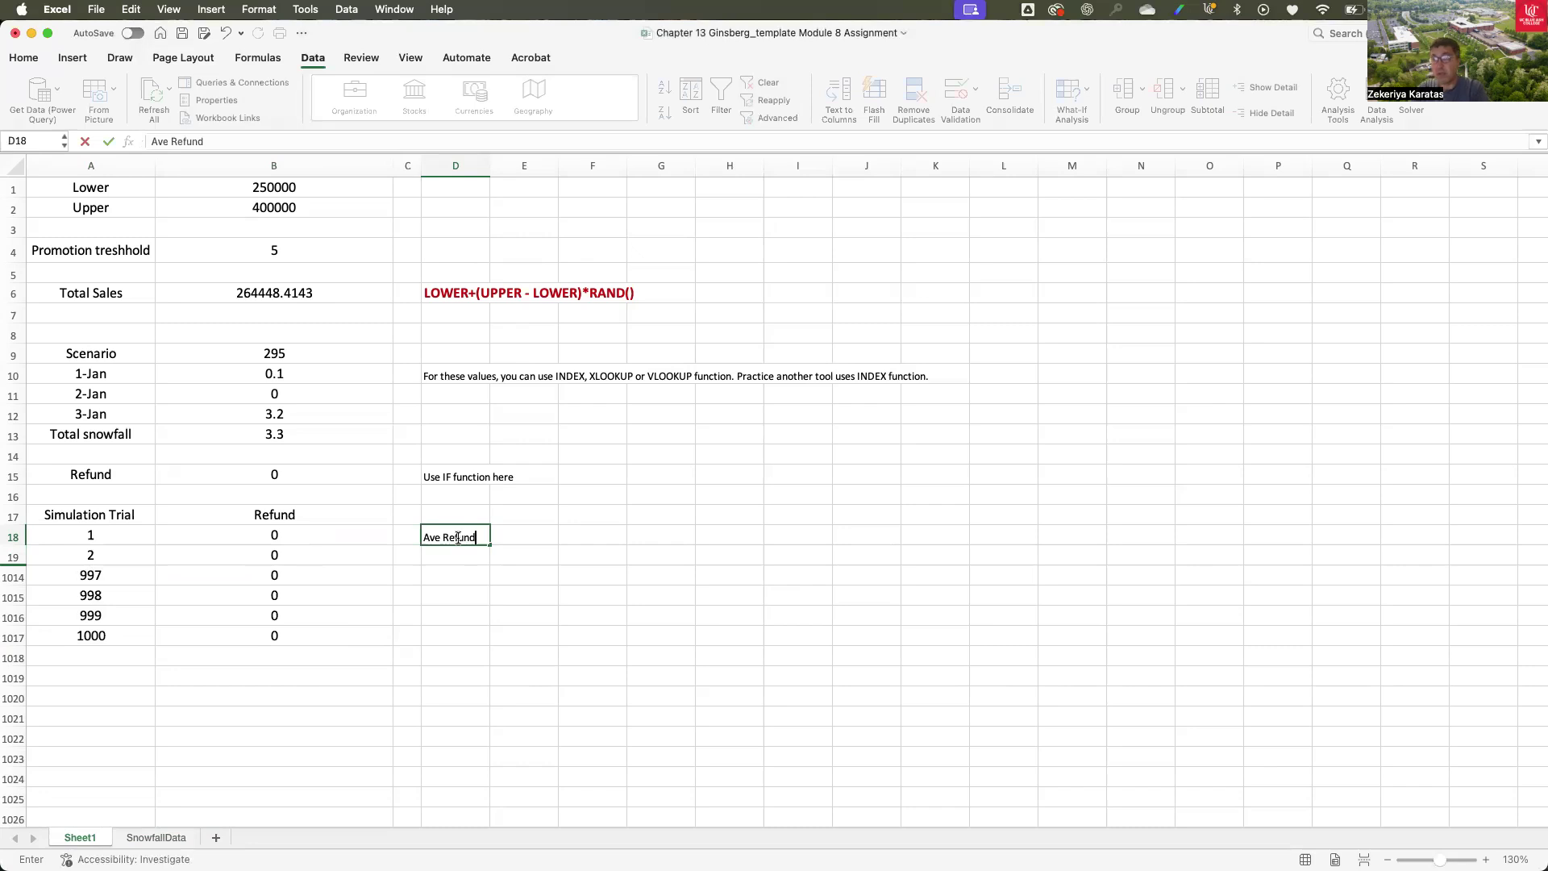
key(Tab)
text(=)
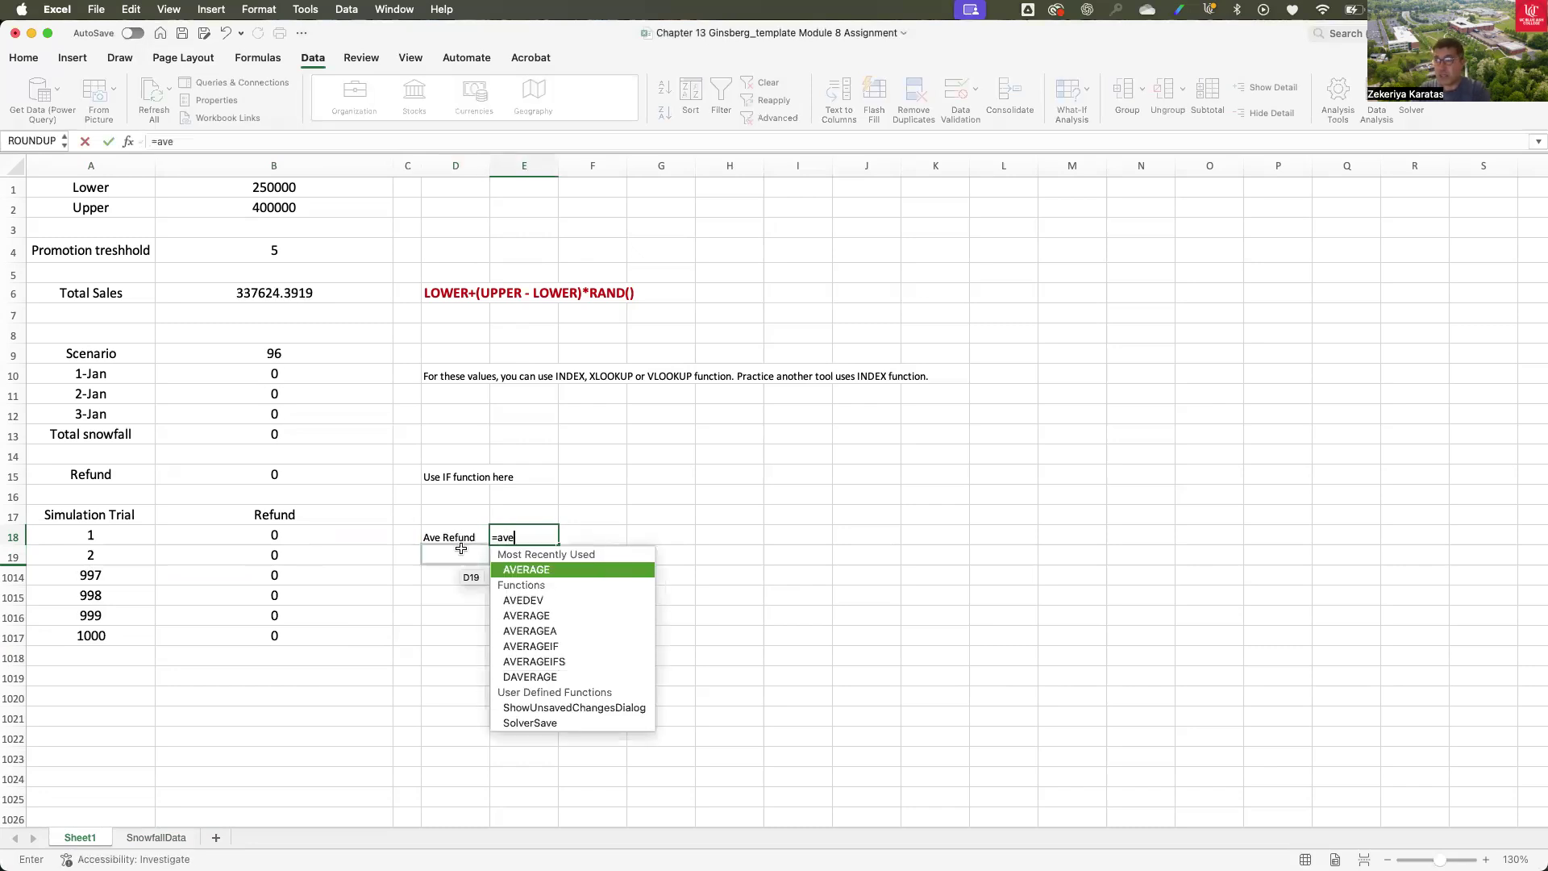
key(Tab)
drag(271, 535, 271, 634)
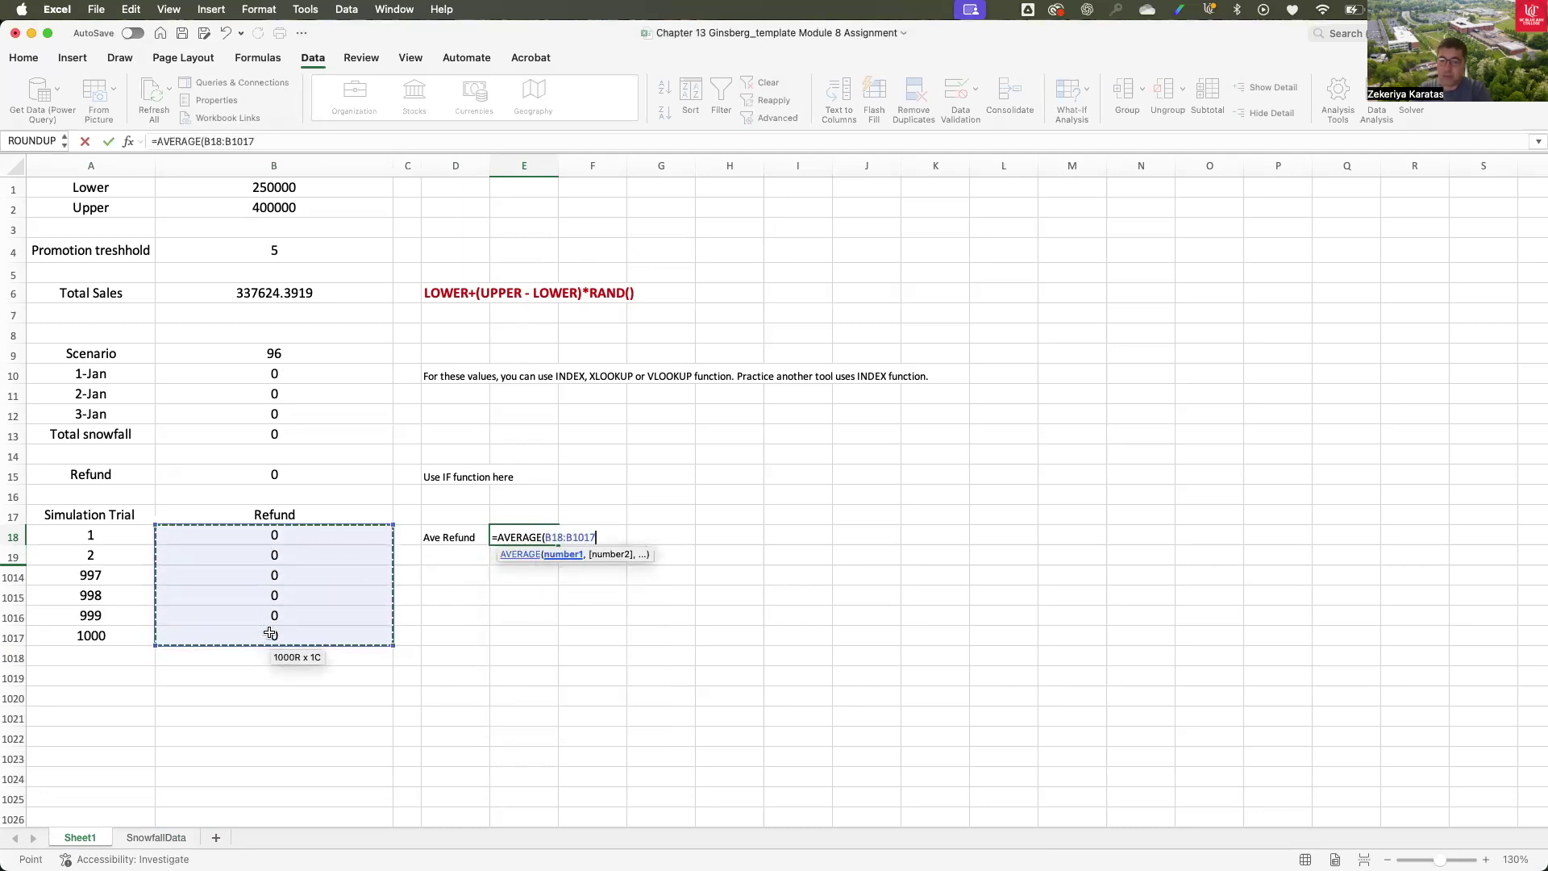
text())
key(Return)
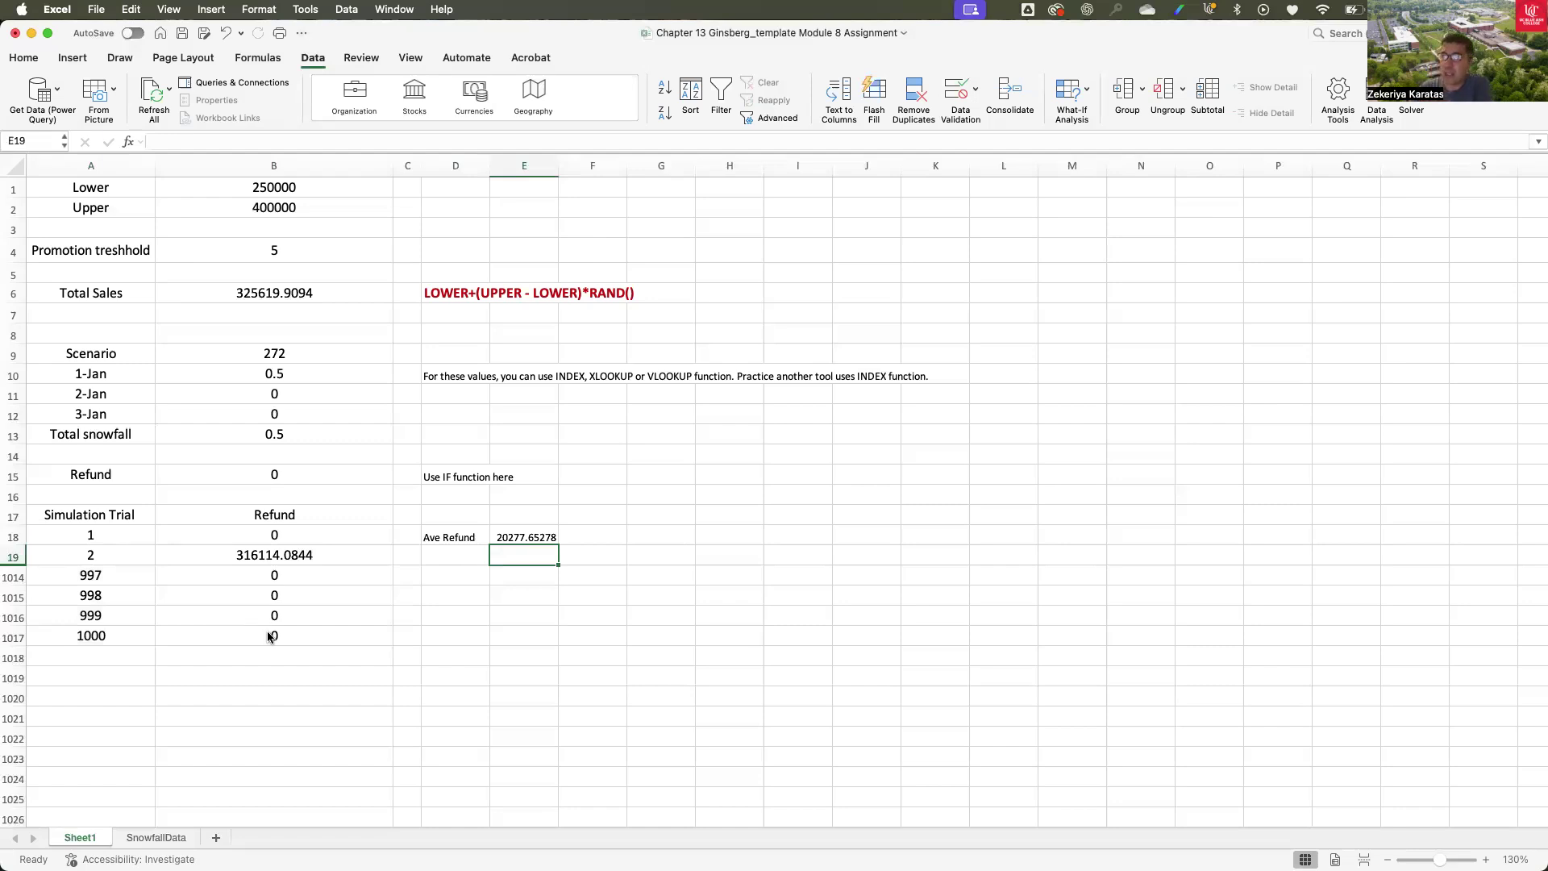
- Recalculate the workbook several times to compare the average refund across simulation runs
click(272, 60)
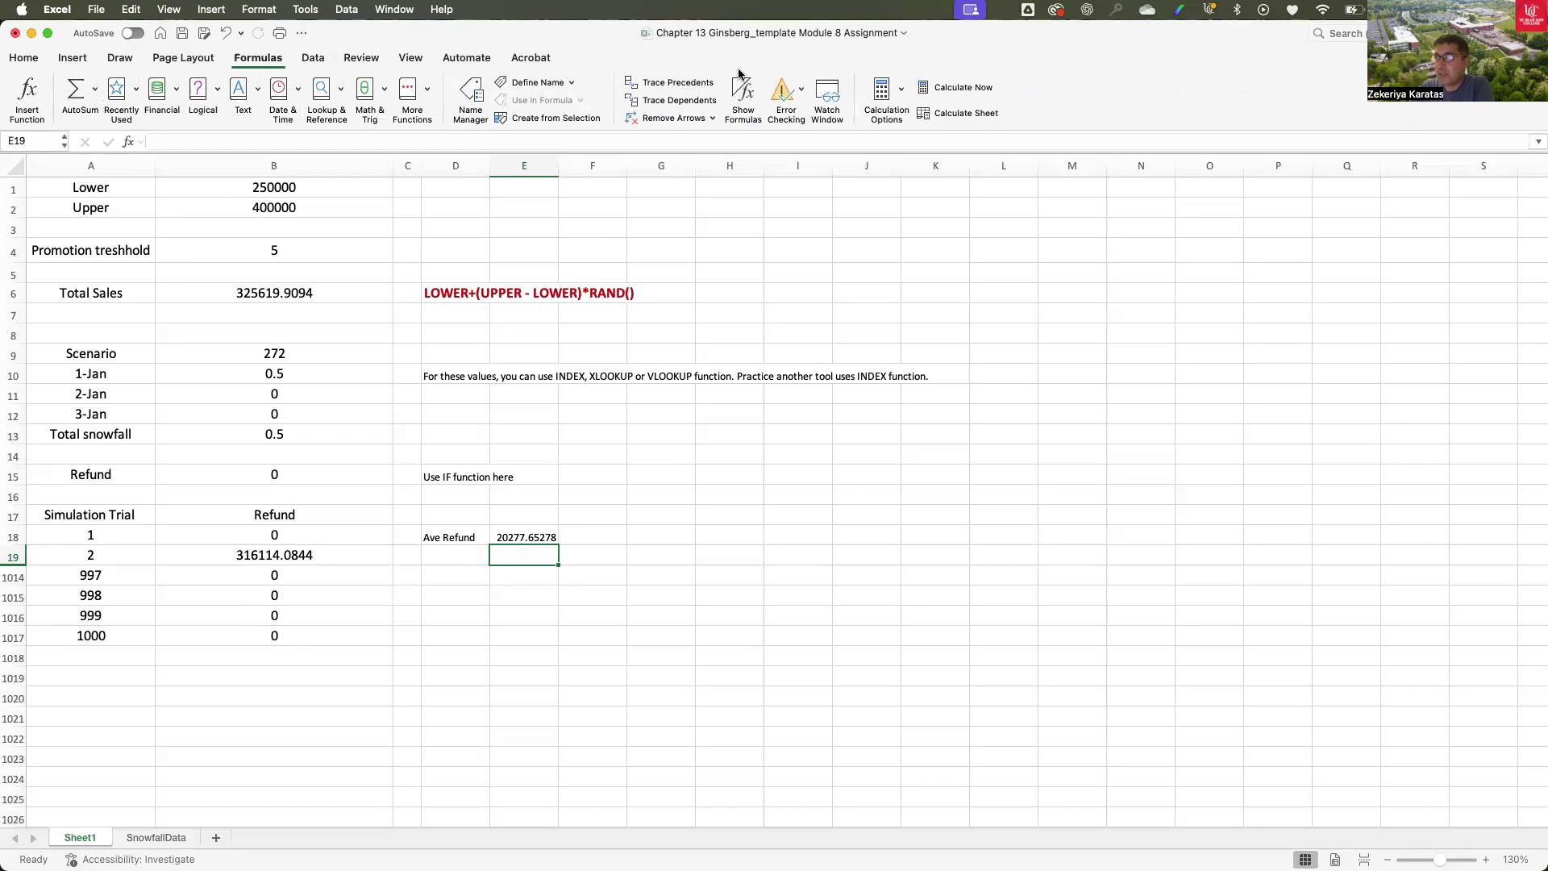
click(960, 90)
click(960, 90)
click(959, 90)
click(960, 90)
click(960, 90)
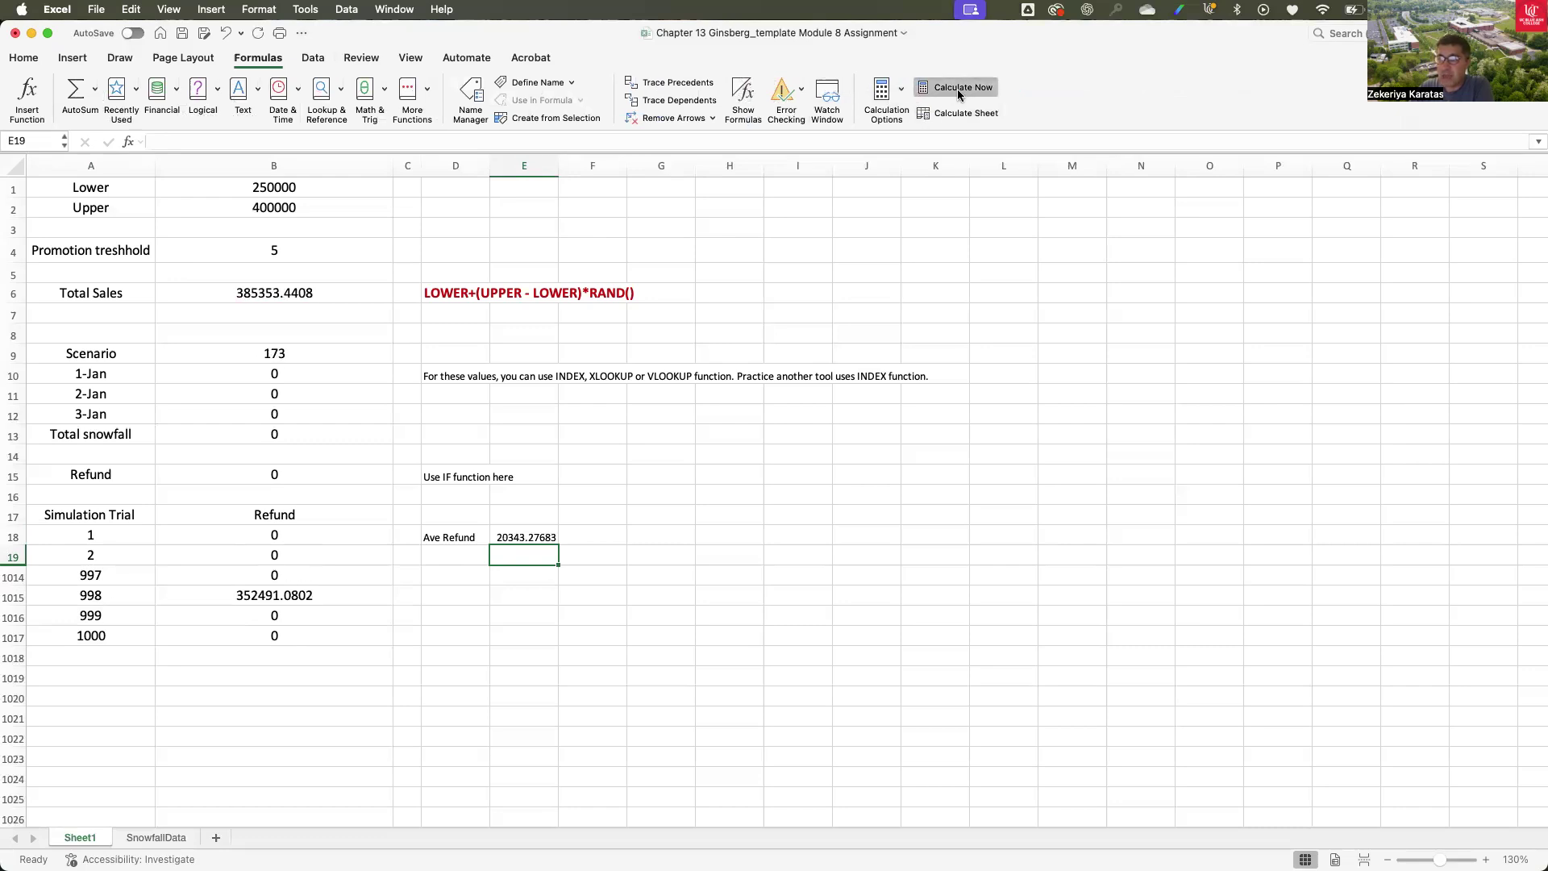
- Label D19 "Prob of a refund" and widen column D slightly to fit the label
click(461, 558)
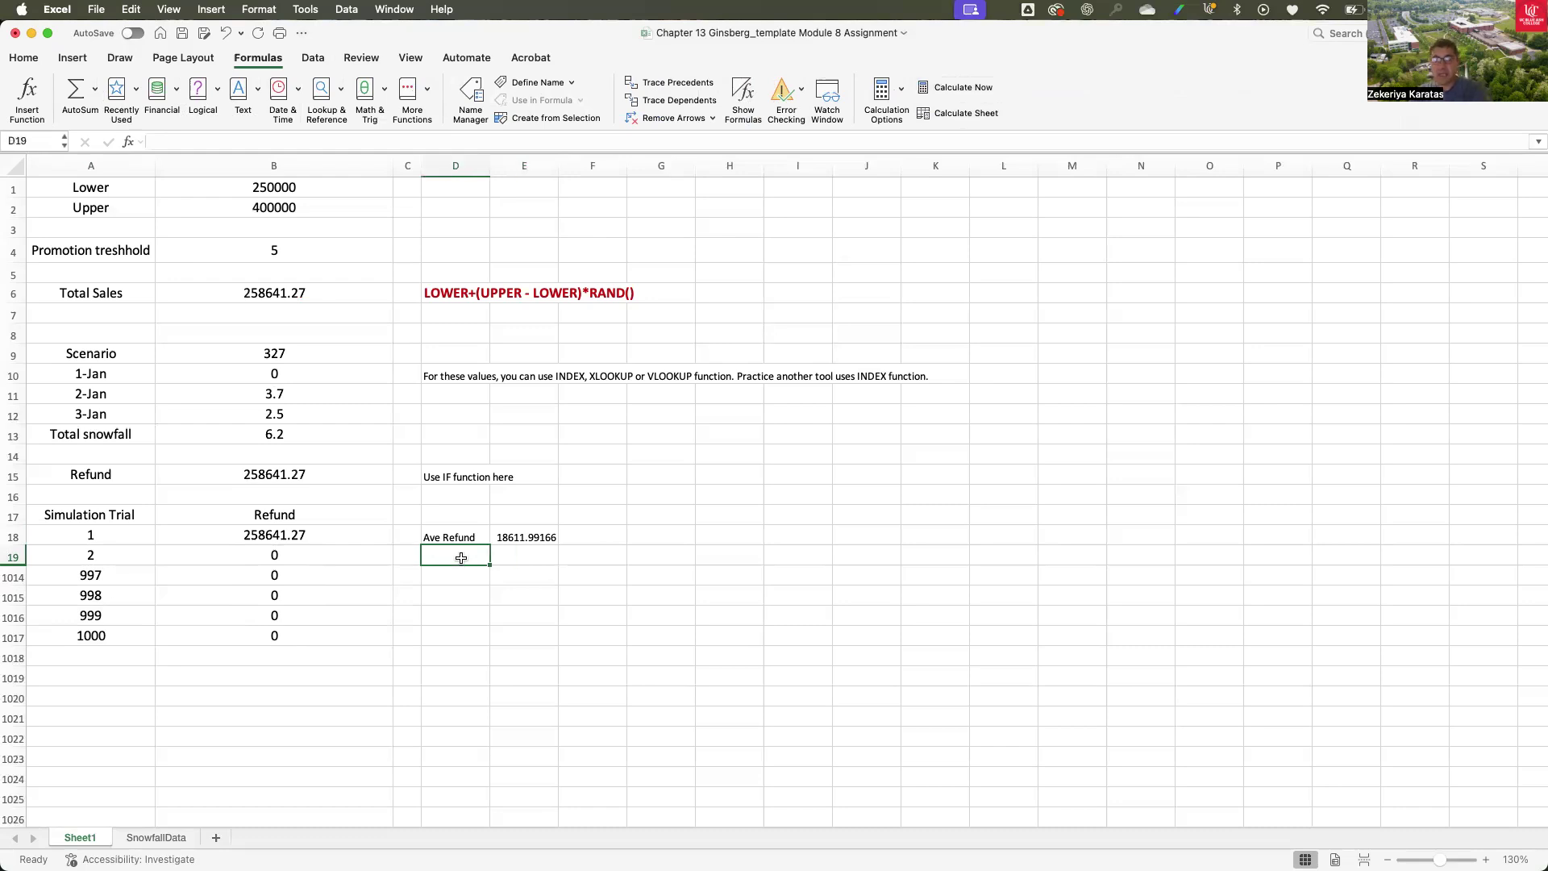
text(Prob)
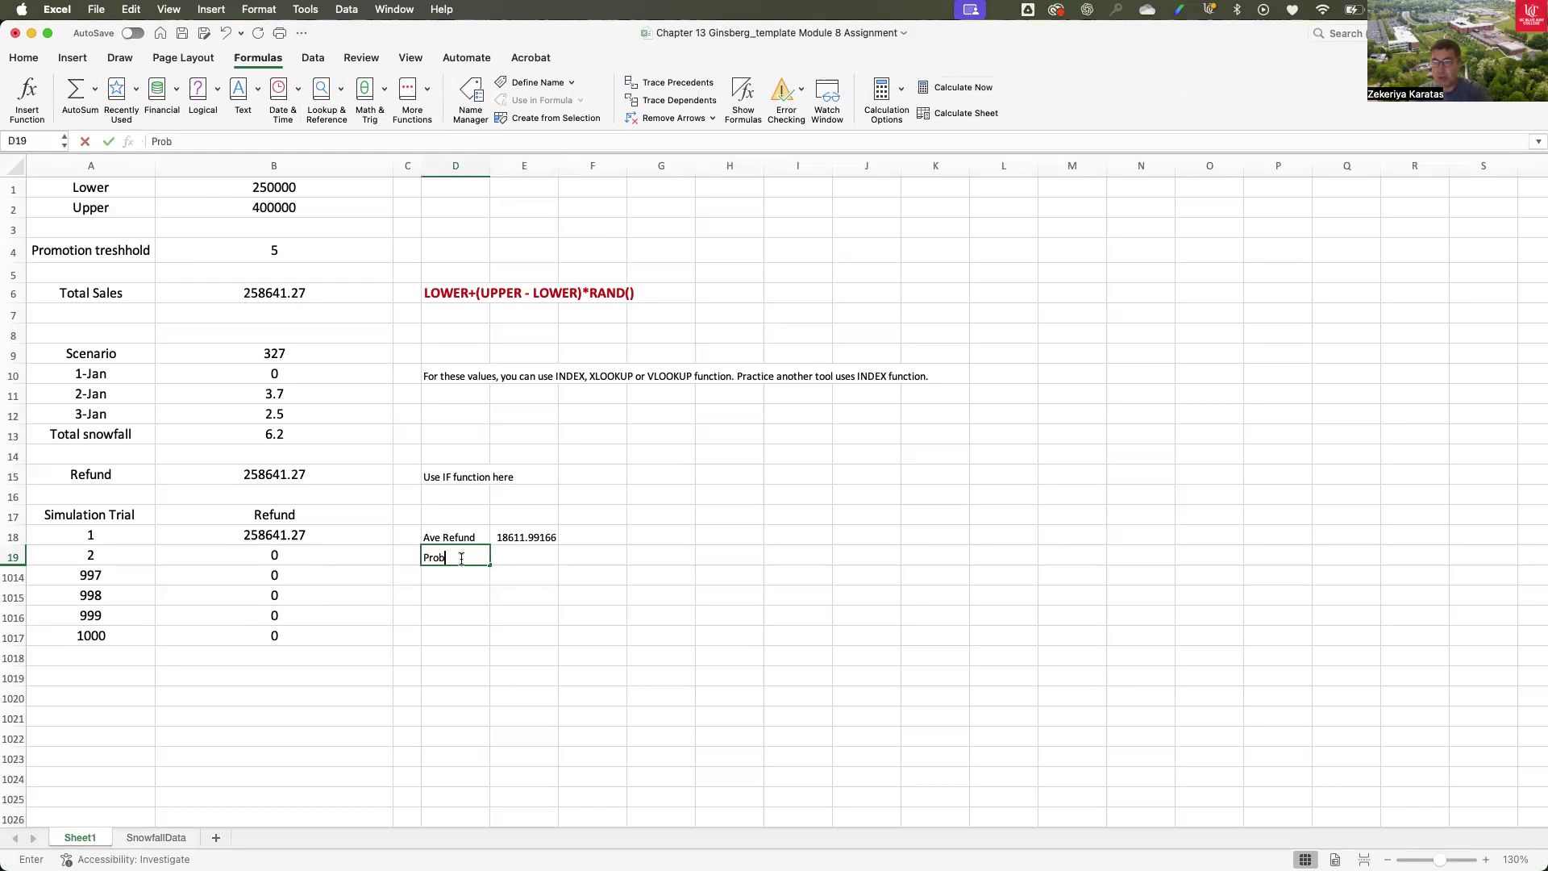
text( of a refund)
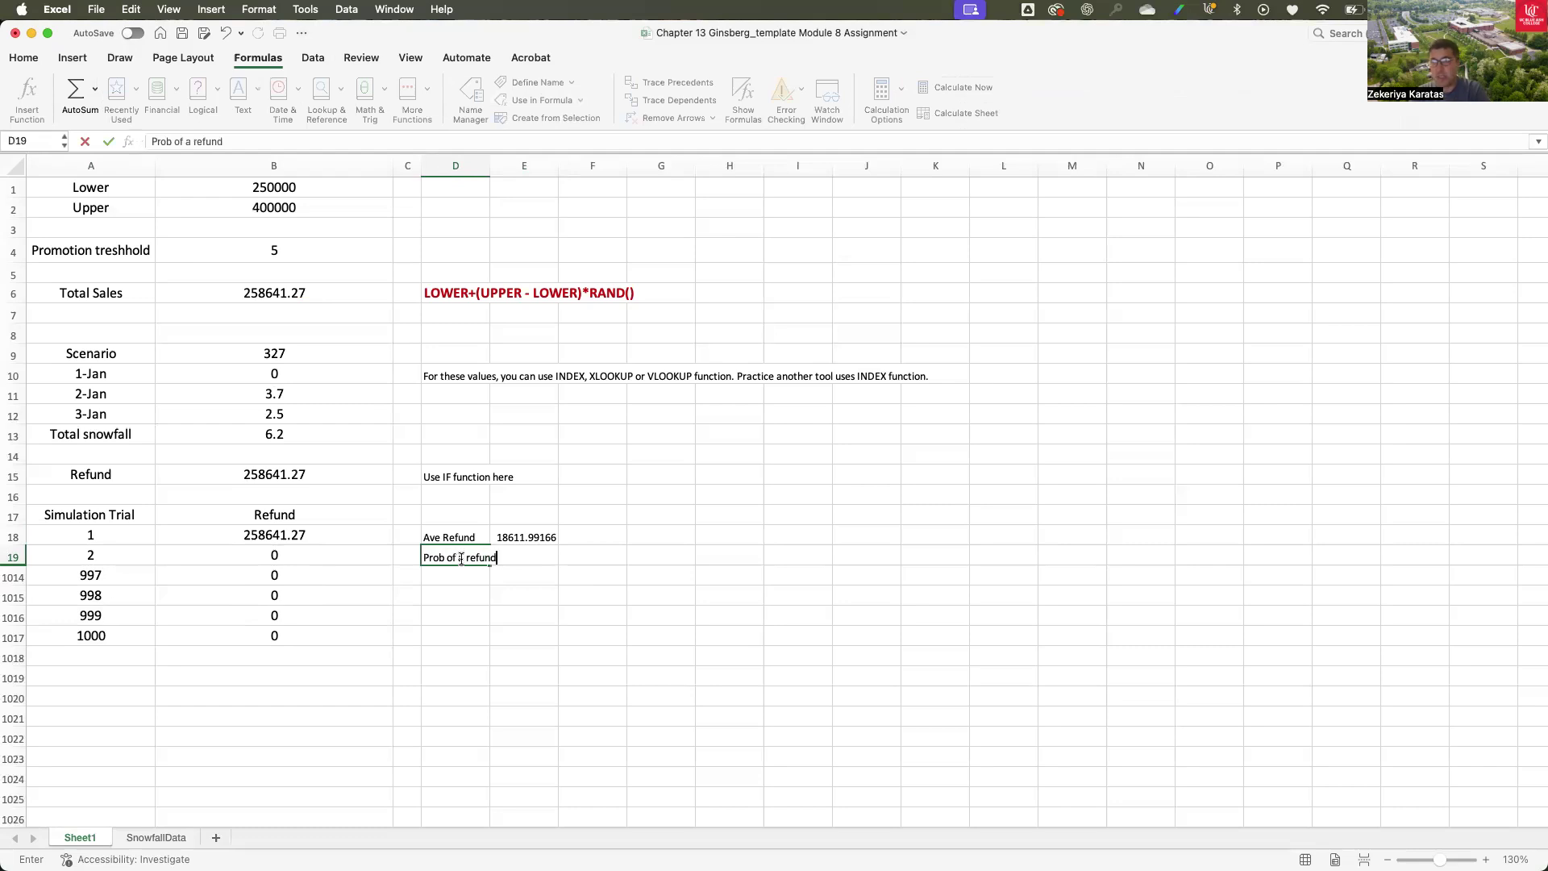
click(486, 169)
double_click(489, 165)
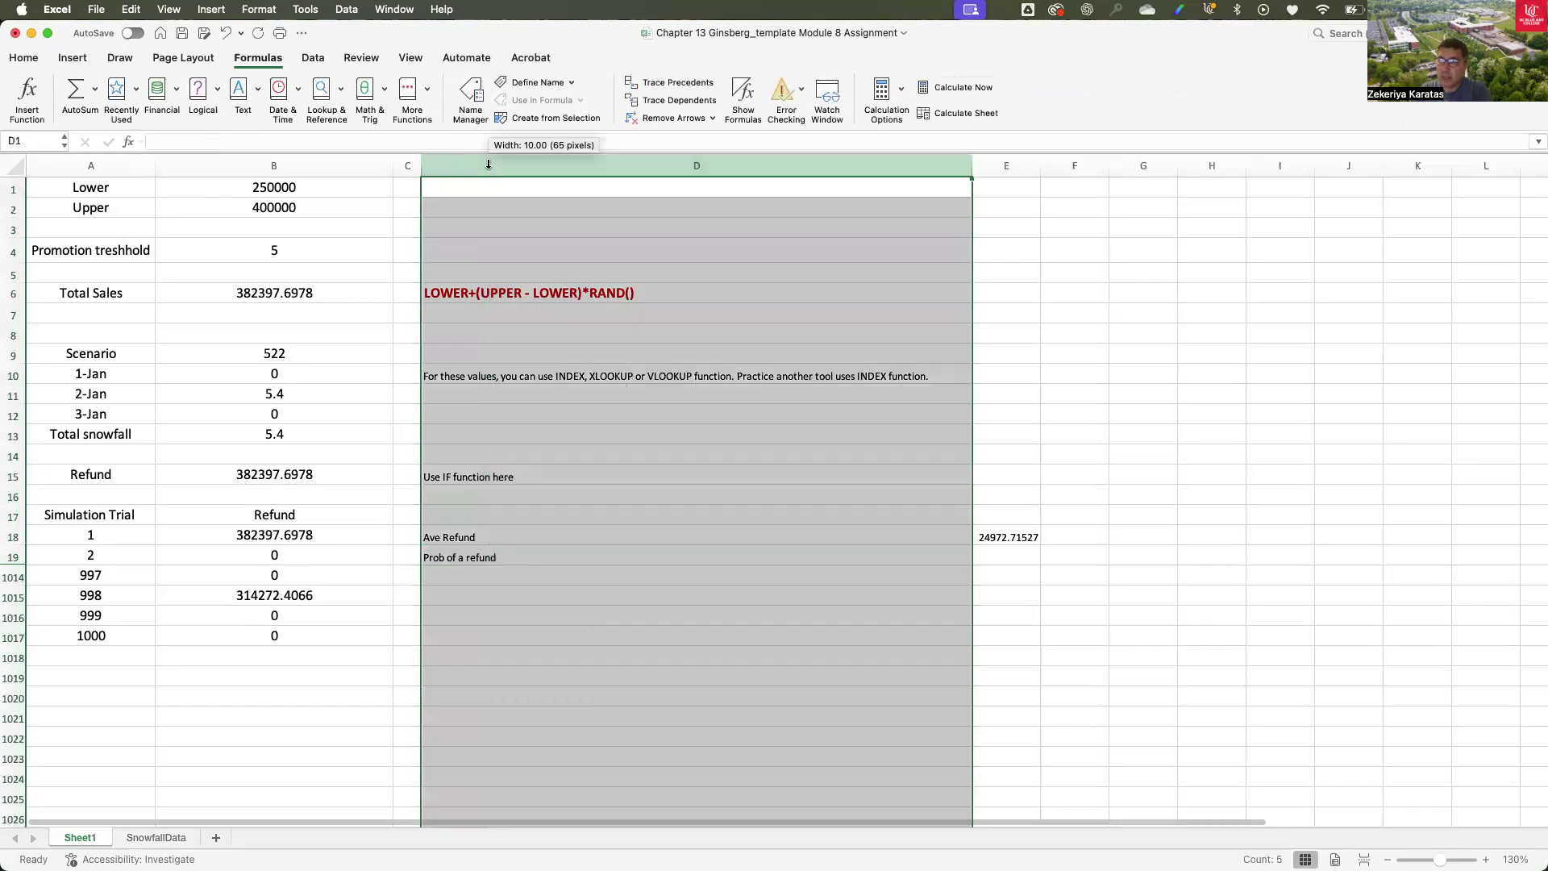
drag(971, 167, 515, 157)
- Increase the font size of the average and probability summary cells D18:E19 to 14
click(555, 565)
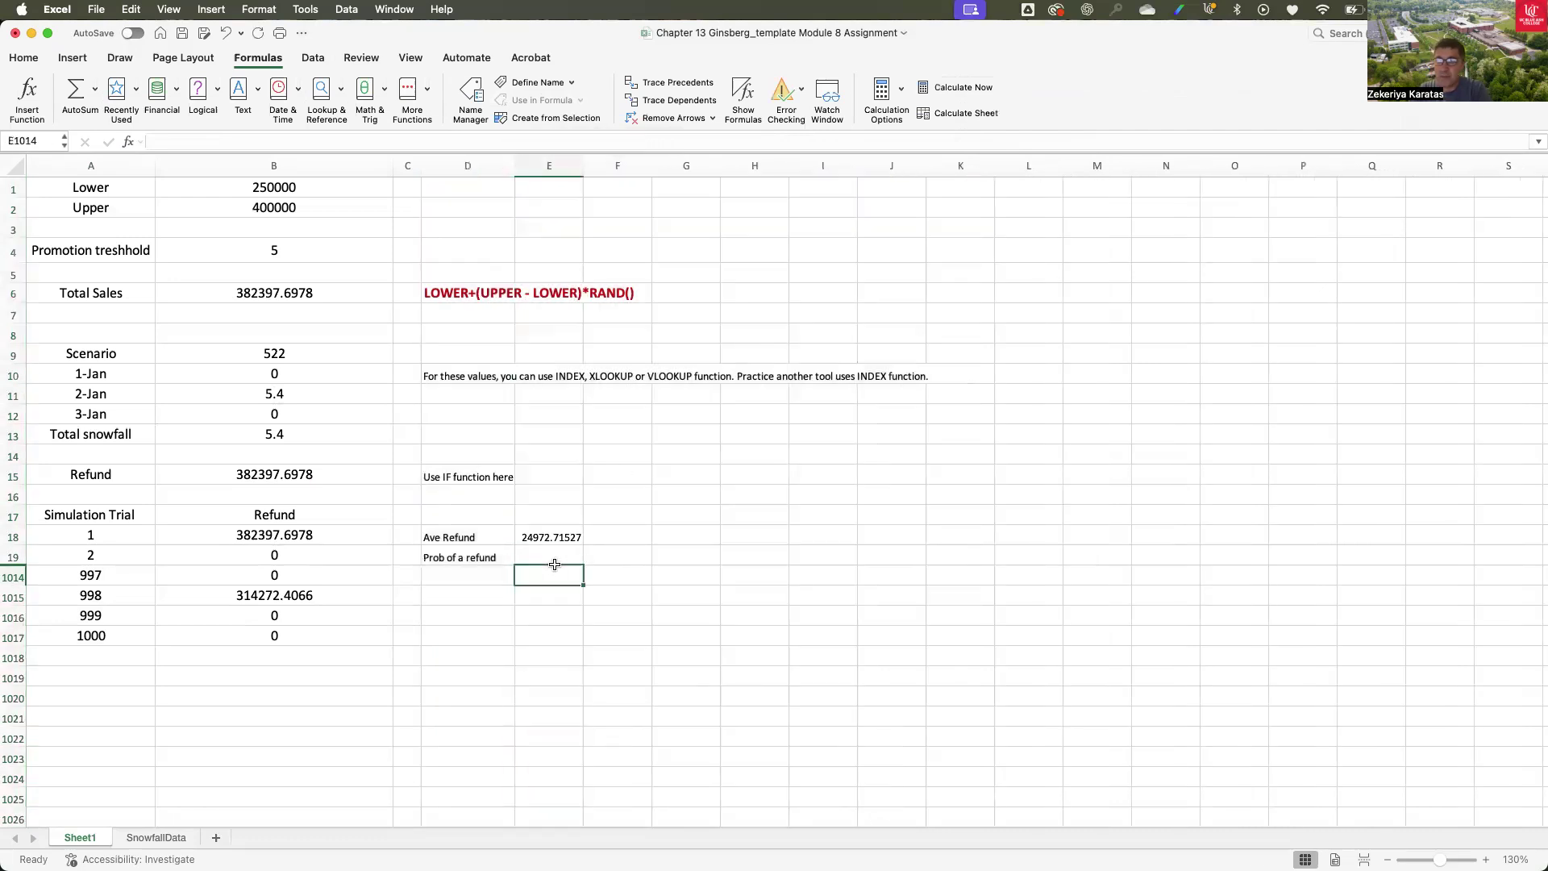
click(550, 557)
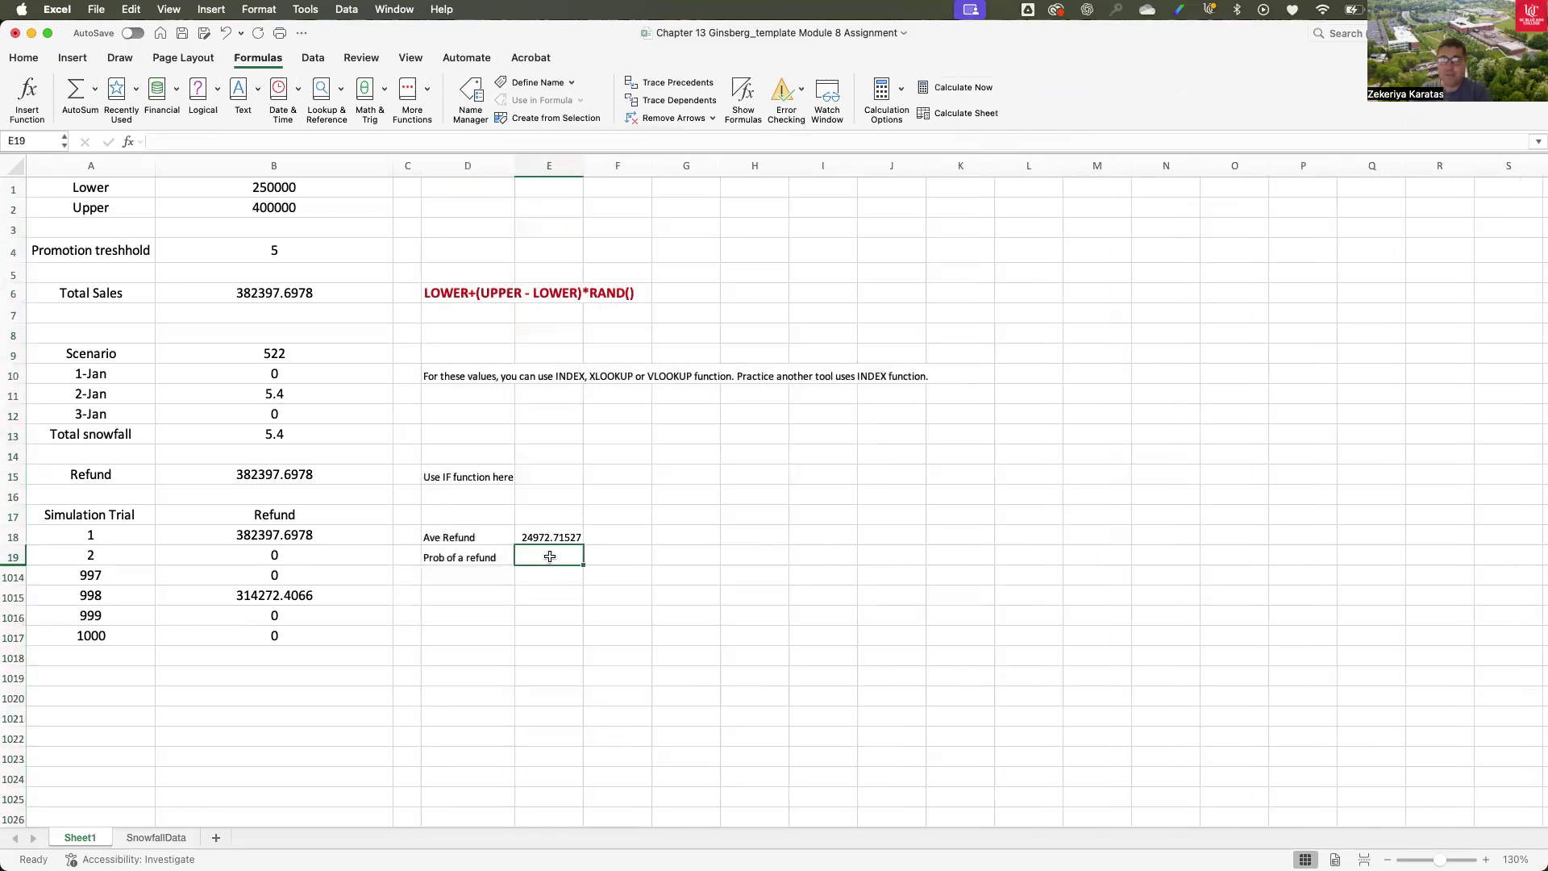
drag(488, 538, 550, 558)
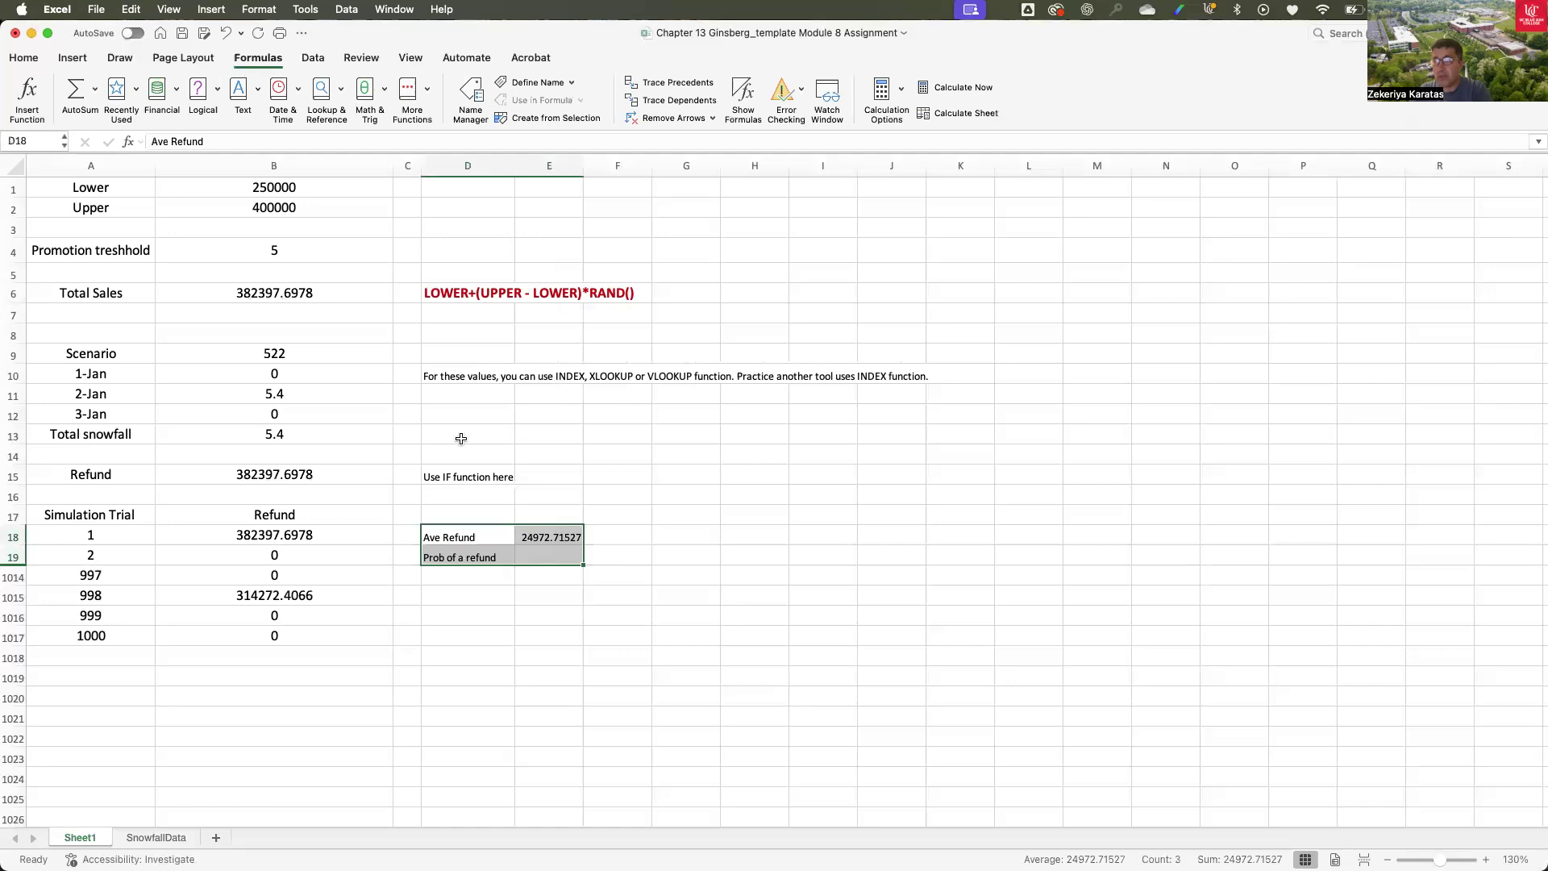
click(23, 57)
click(290, 88)
click(290, 88)
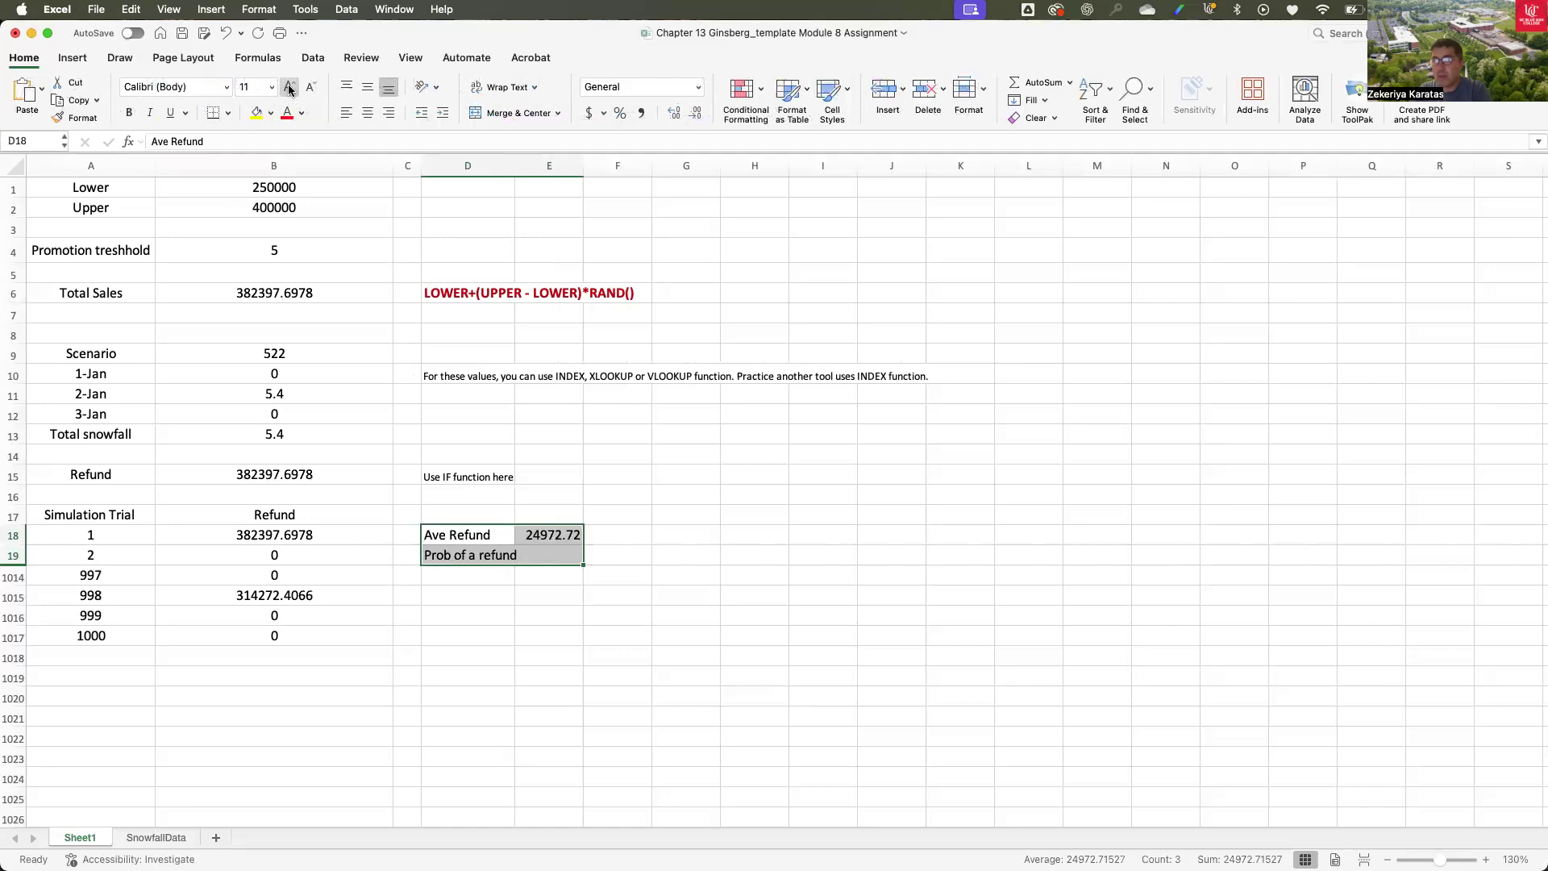
- Count the trials with a positive refund in E19 using =COUNTIF(B18:B1017, ">0")
click(526, 555)
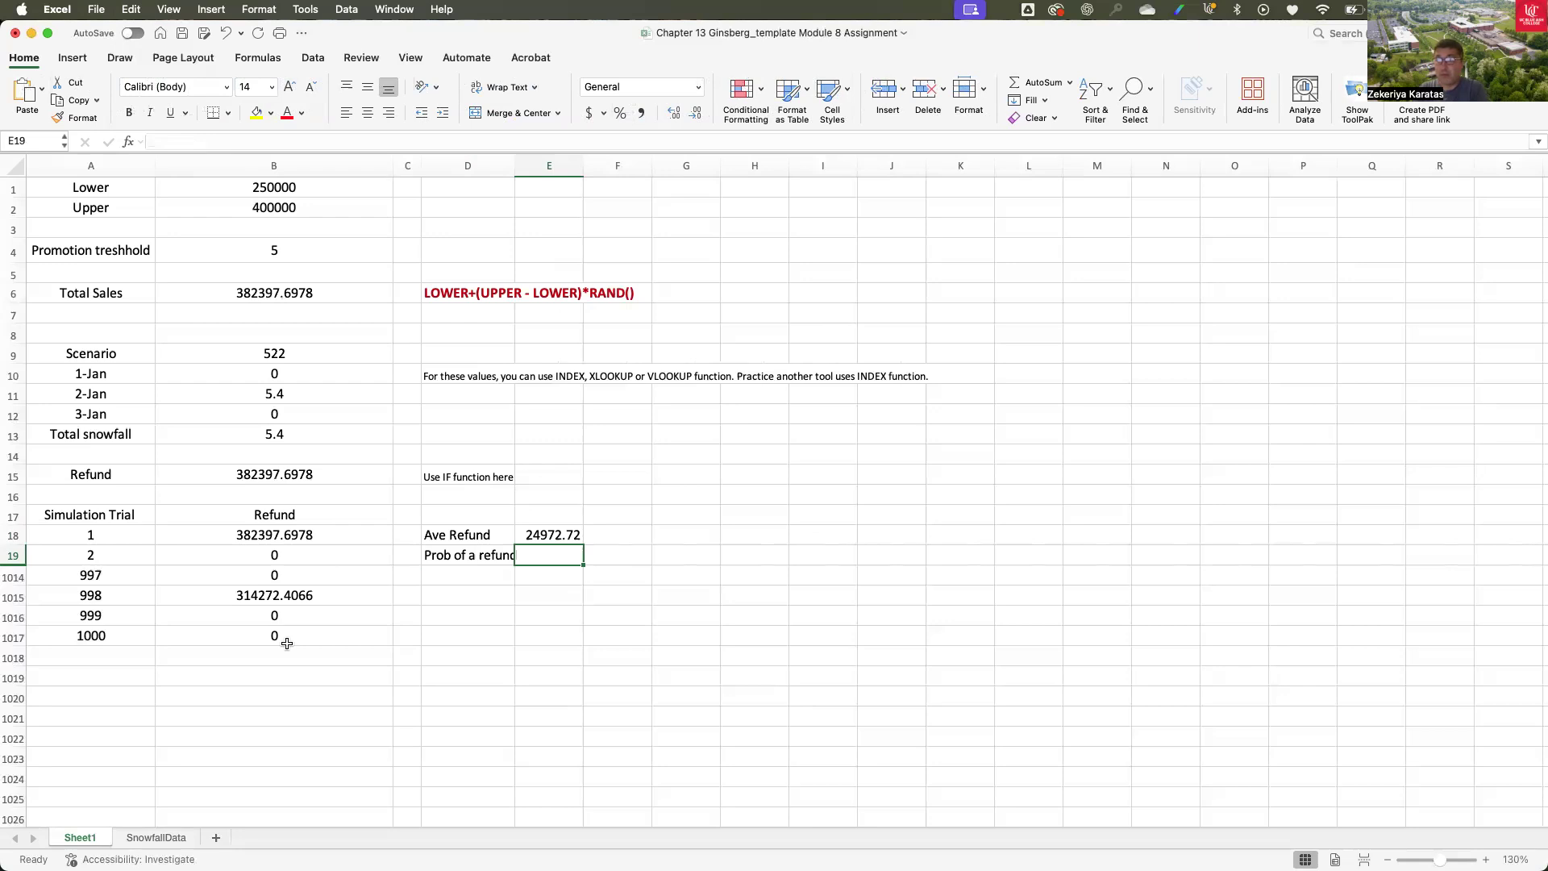
click(164, 141)
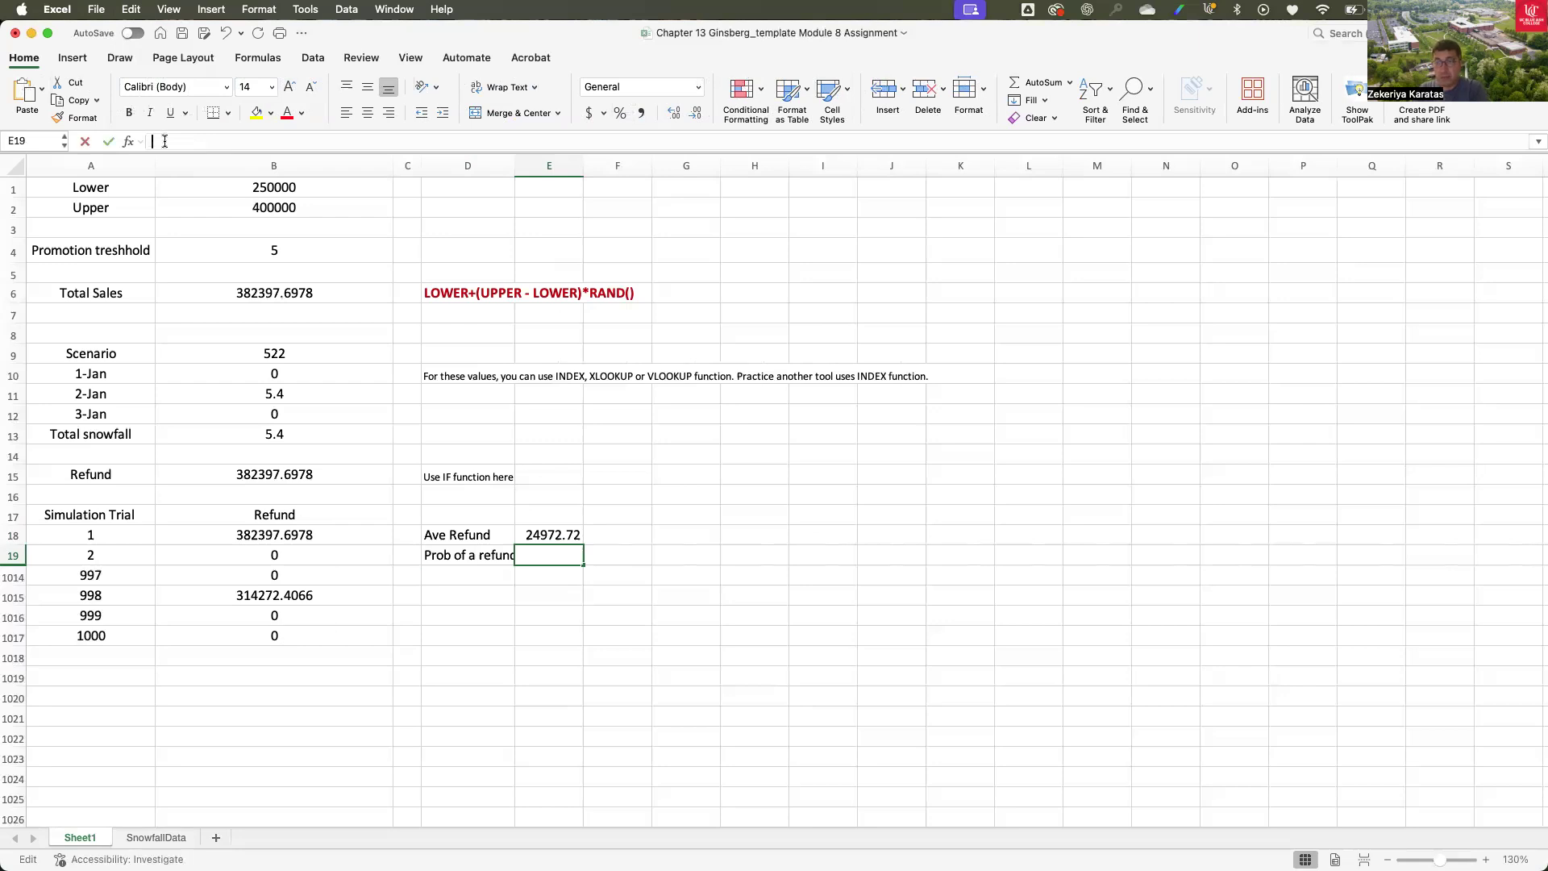
text(=cou)
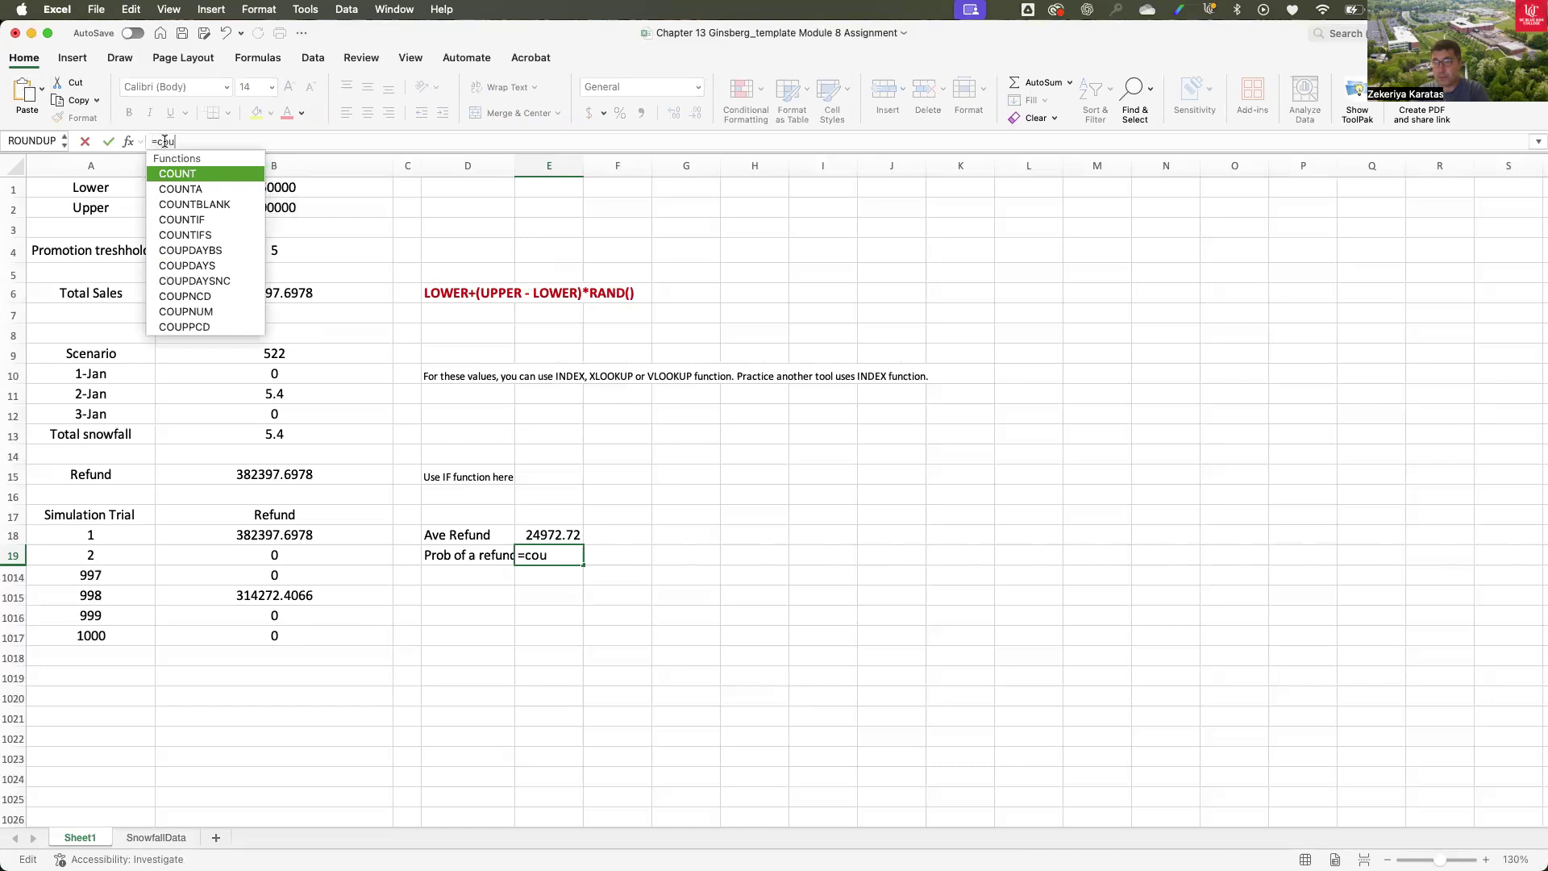
double_click(186, 216)
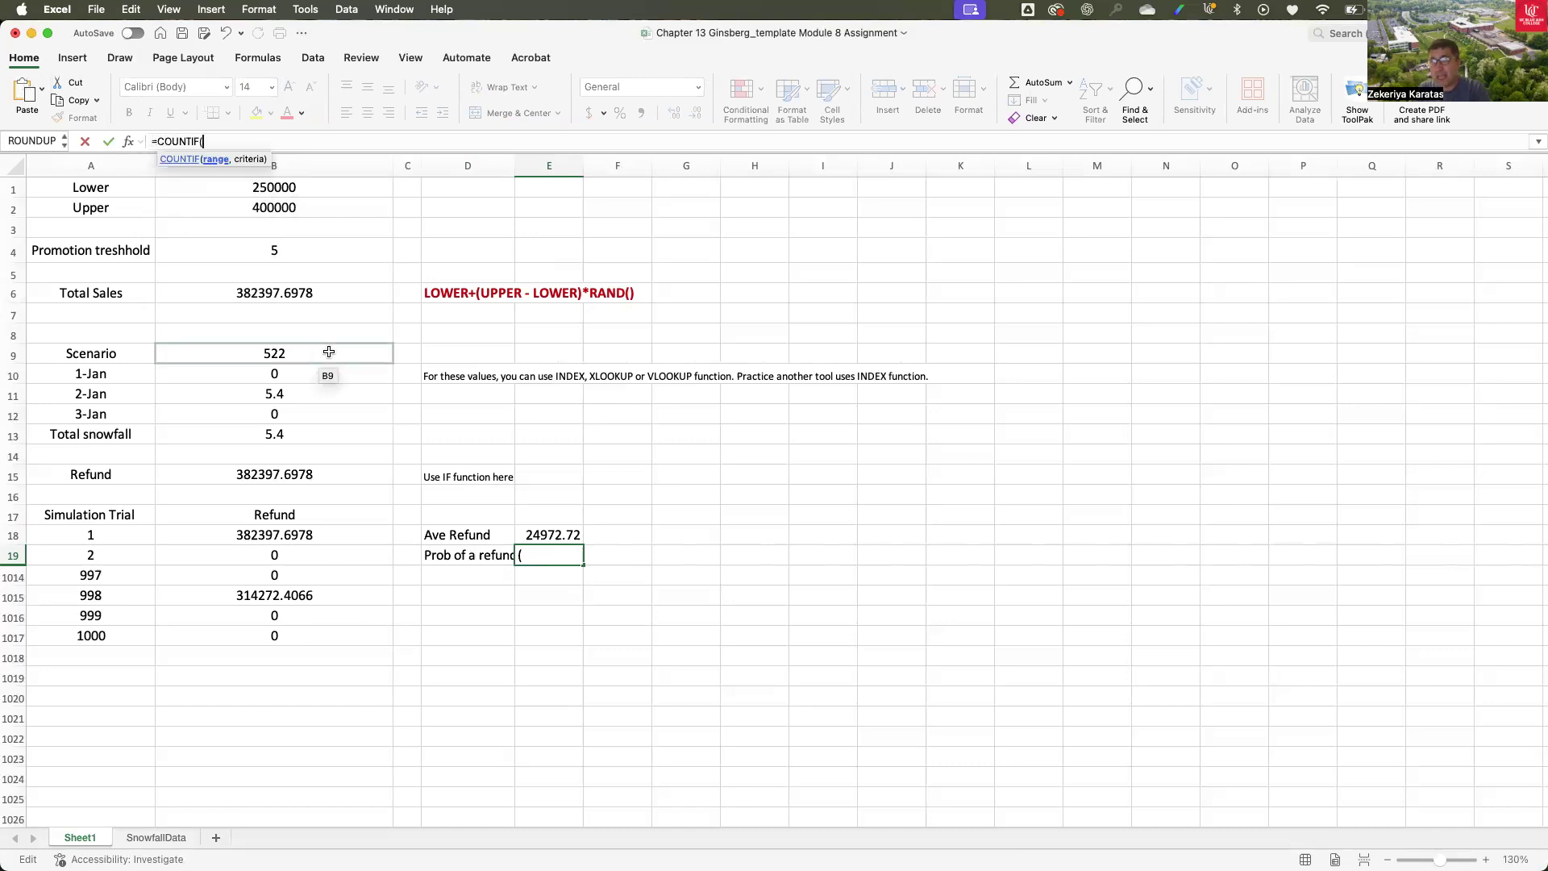
drag(318, 535, 281, 628)
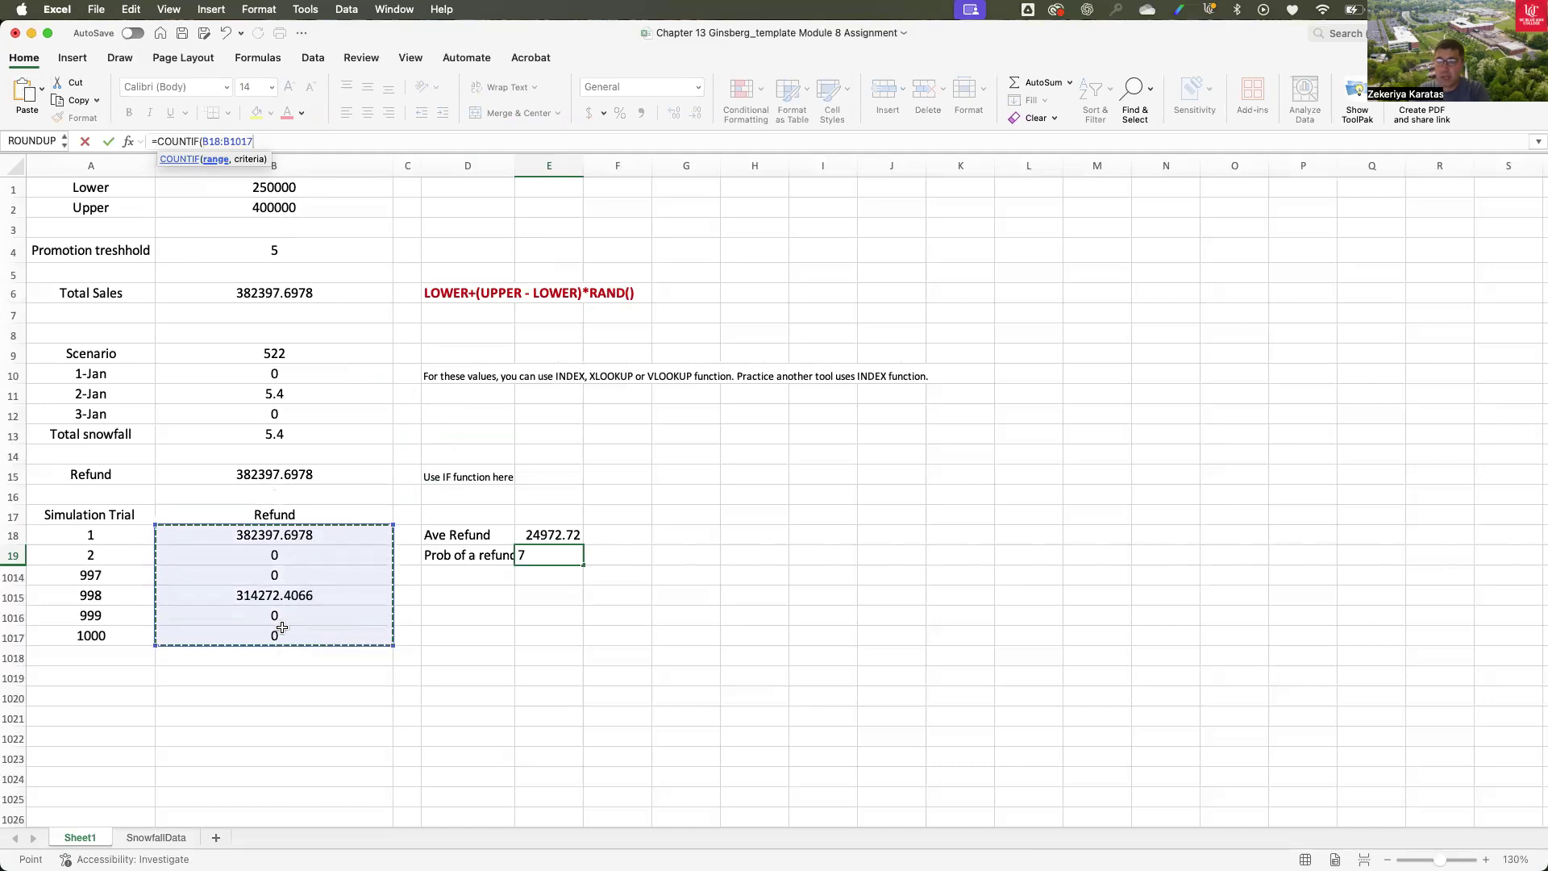
text(, ">0)
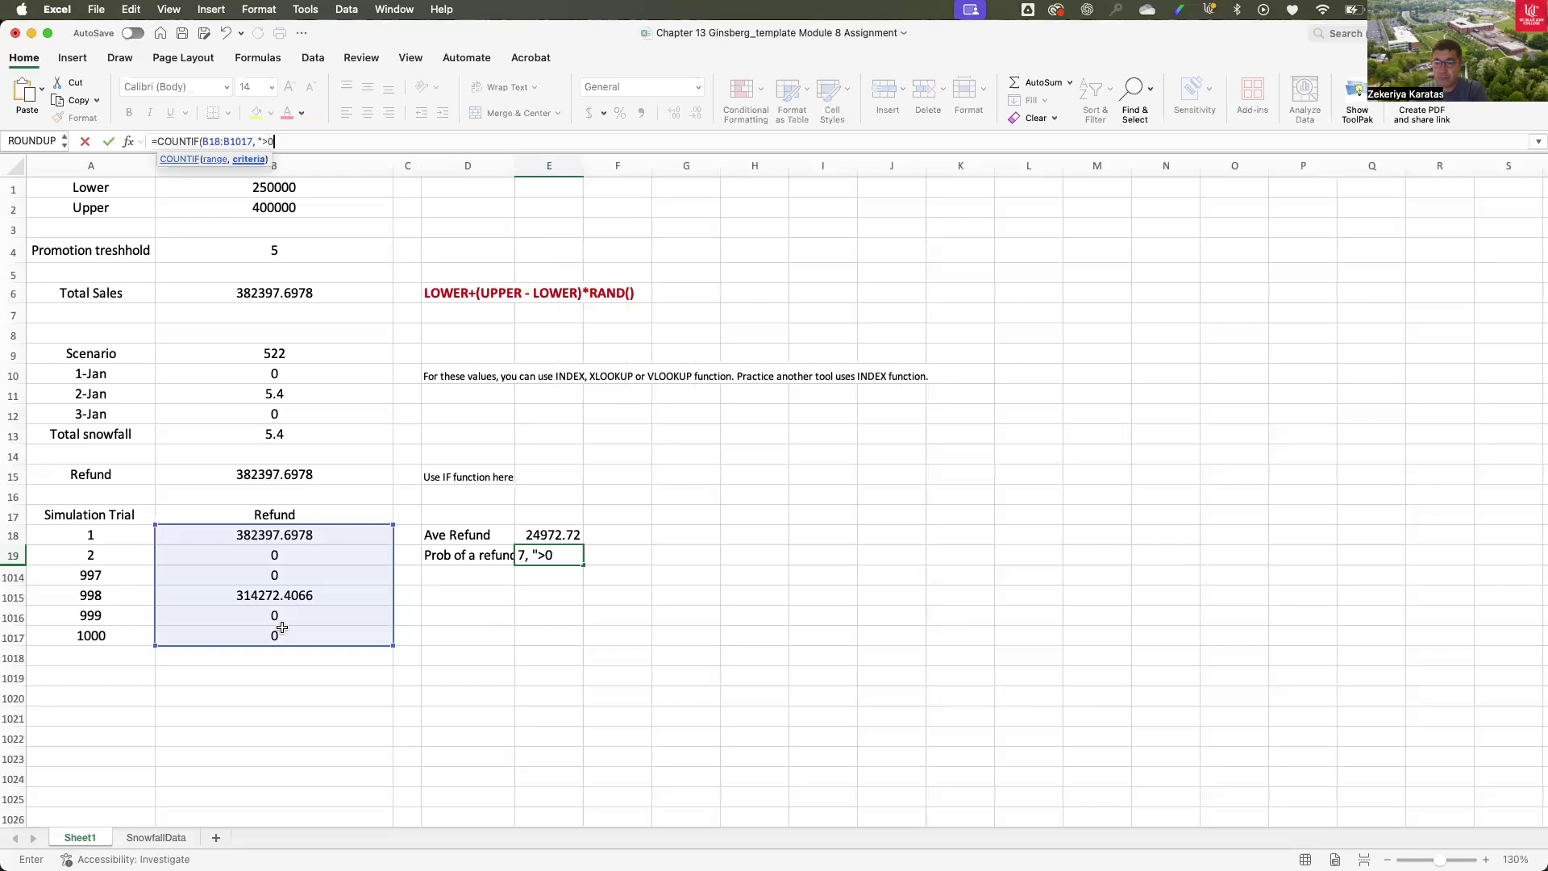
text("))
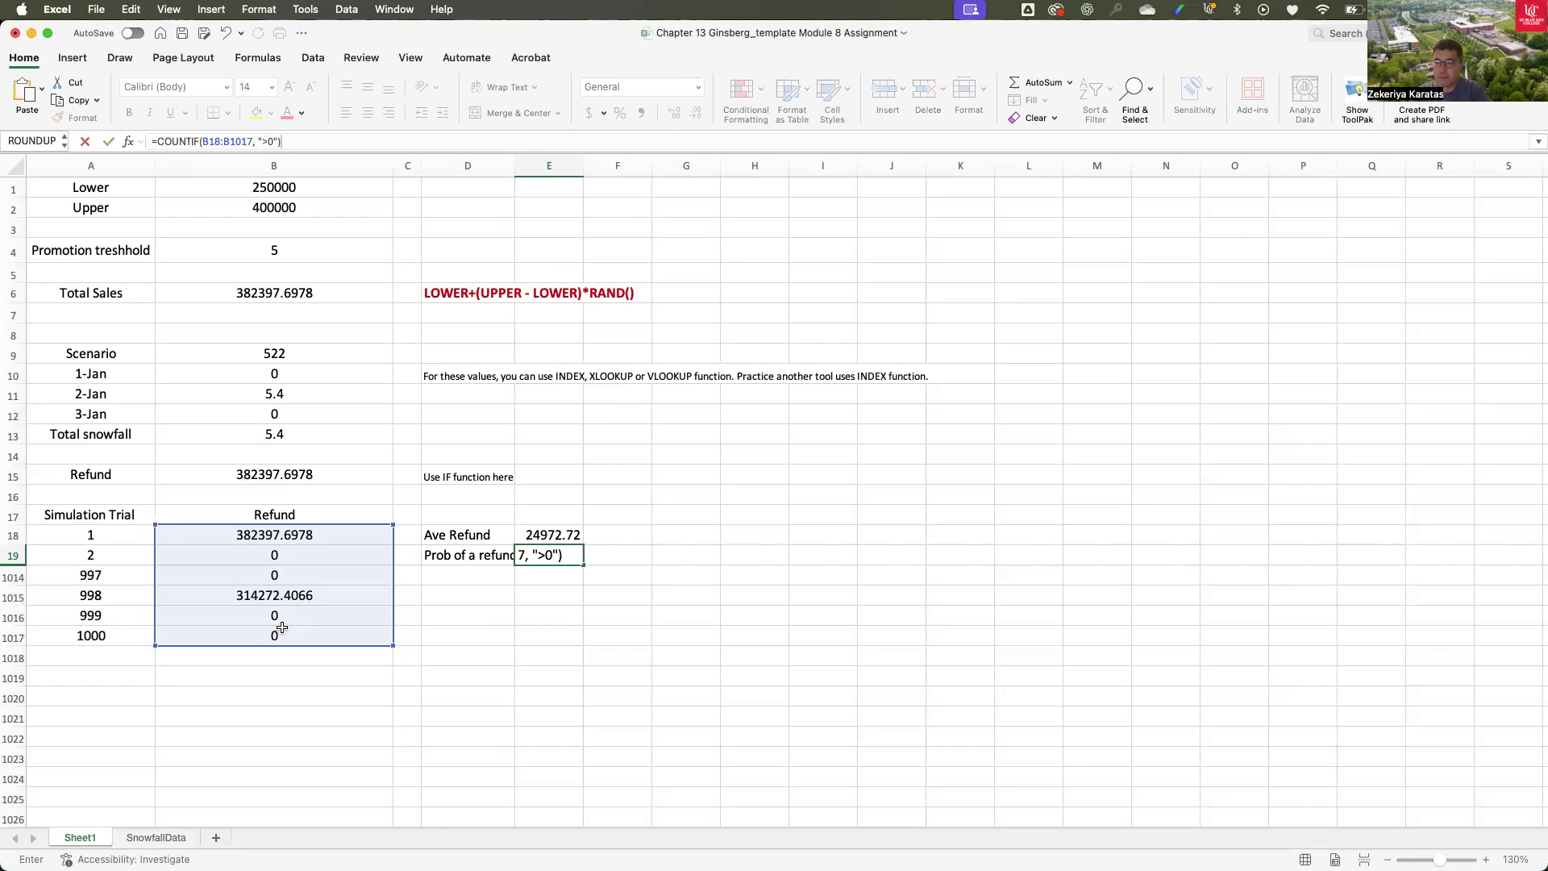
key(Return)
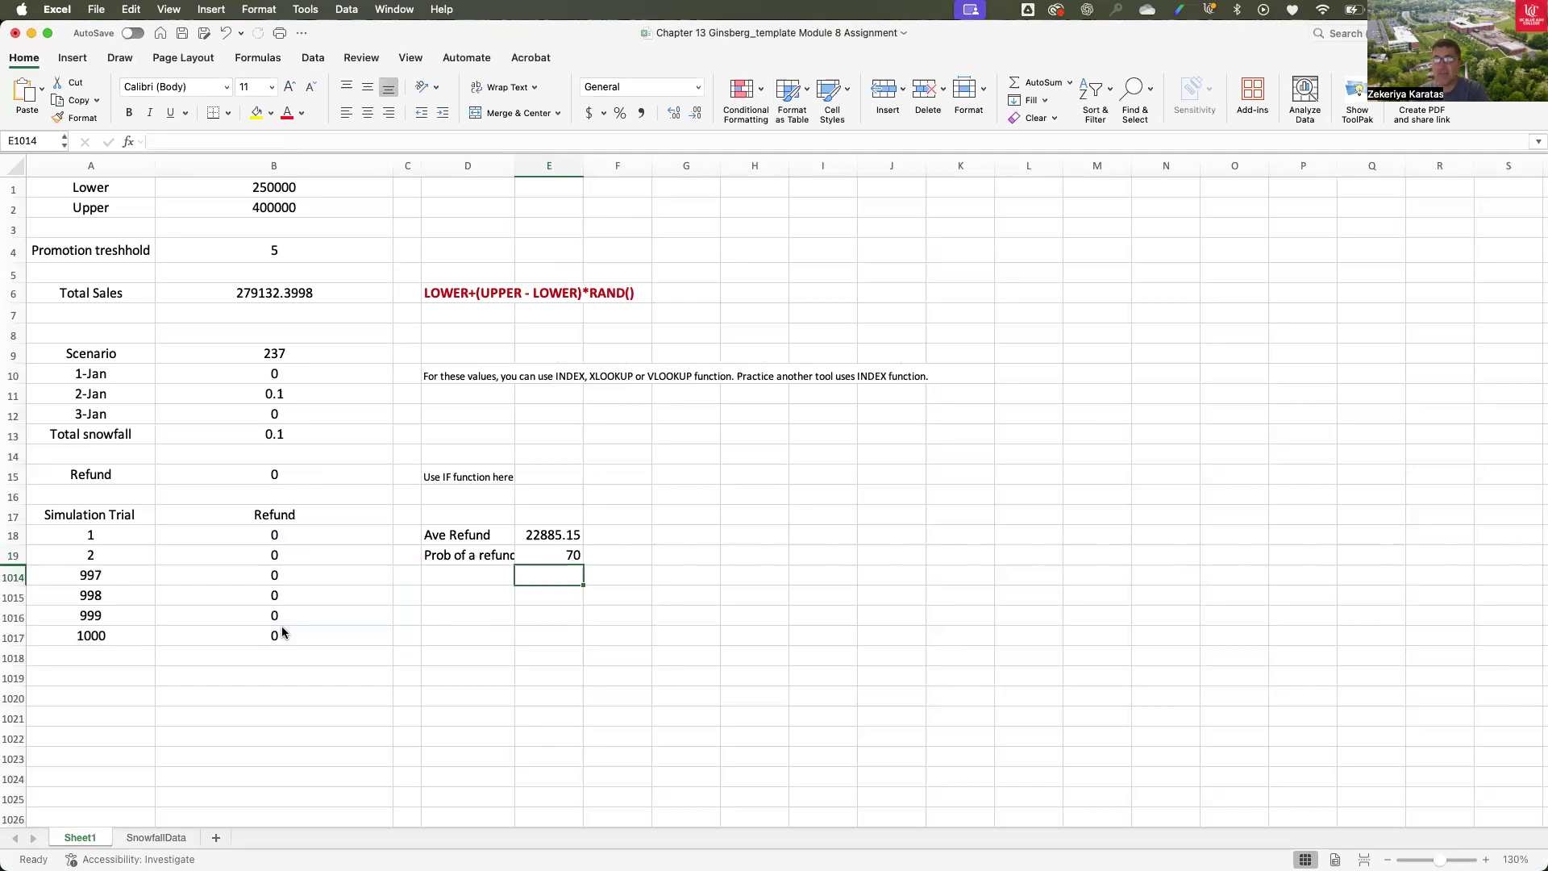
- Divide the refund count in E19 by 1000 so the formula reads =COUNTIF(B18:B1017, ">0")/1000
click(559, 556)
click(292, 142)
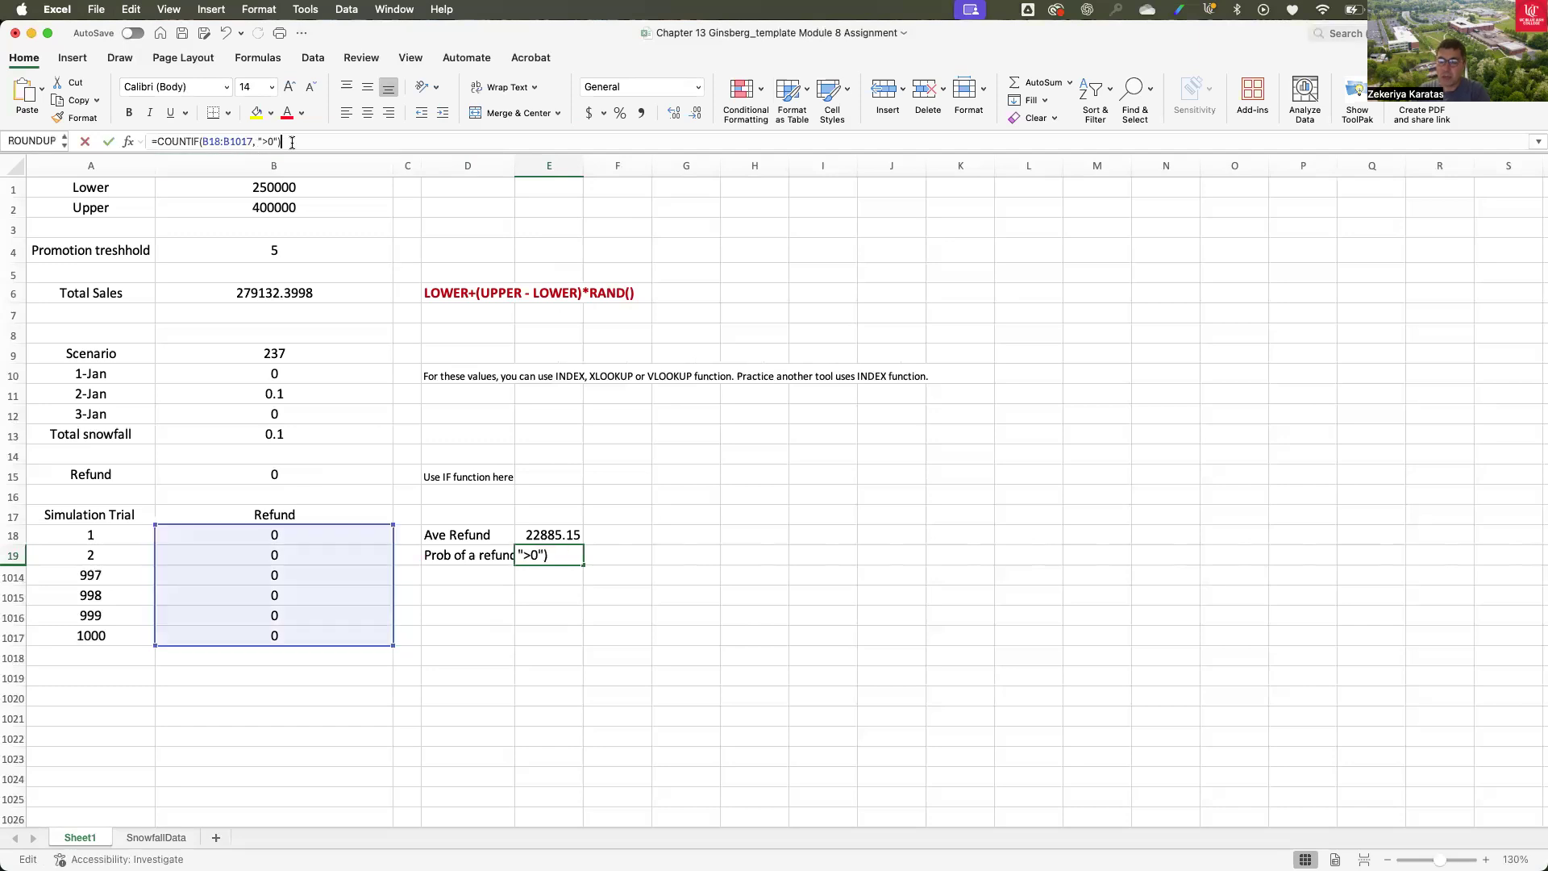
text(/1000)
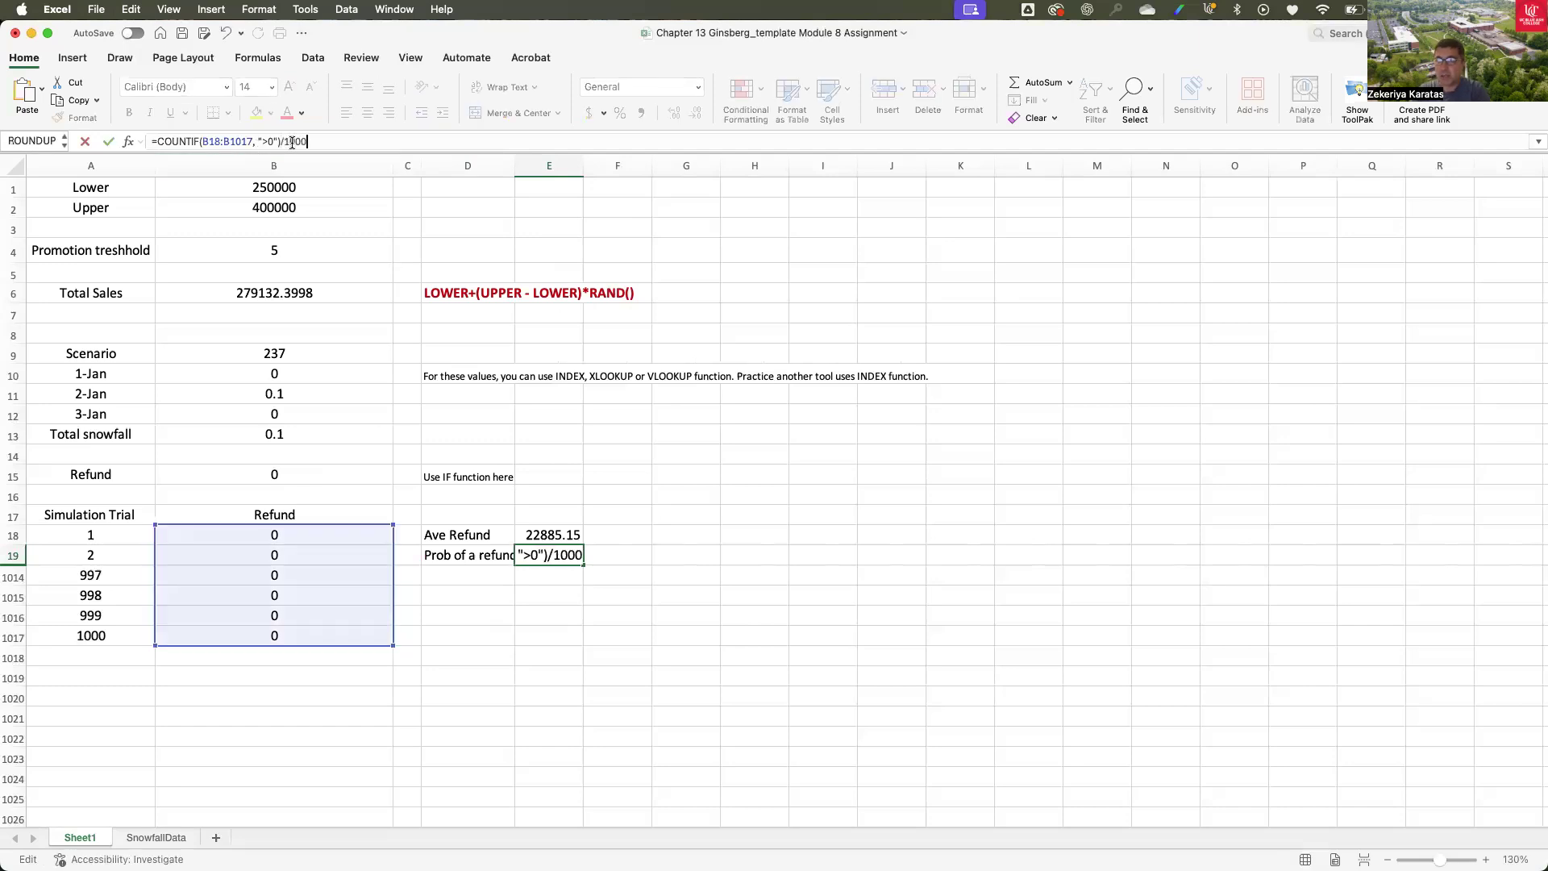
key(Return)
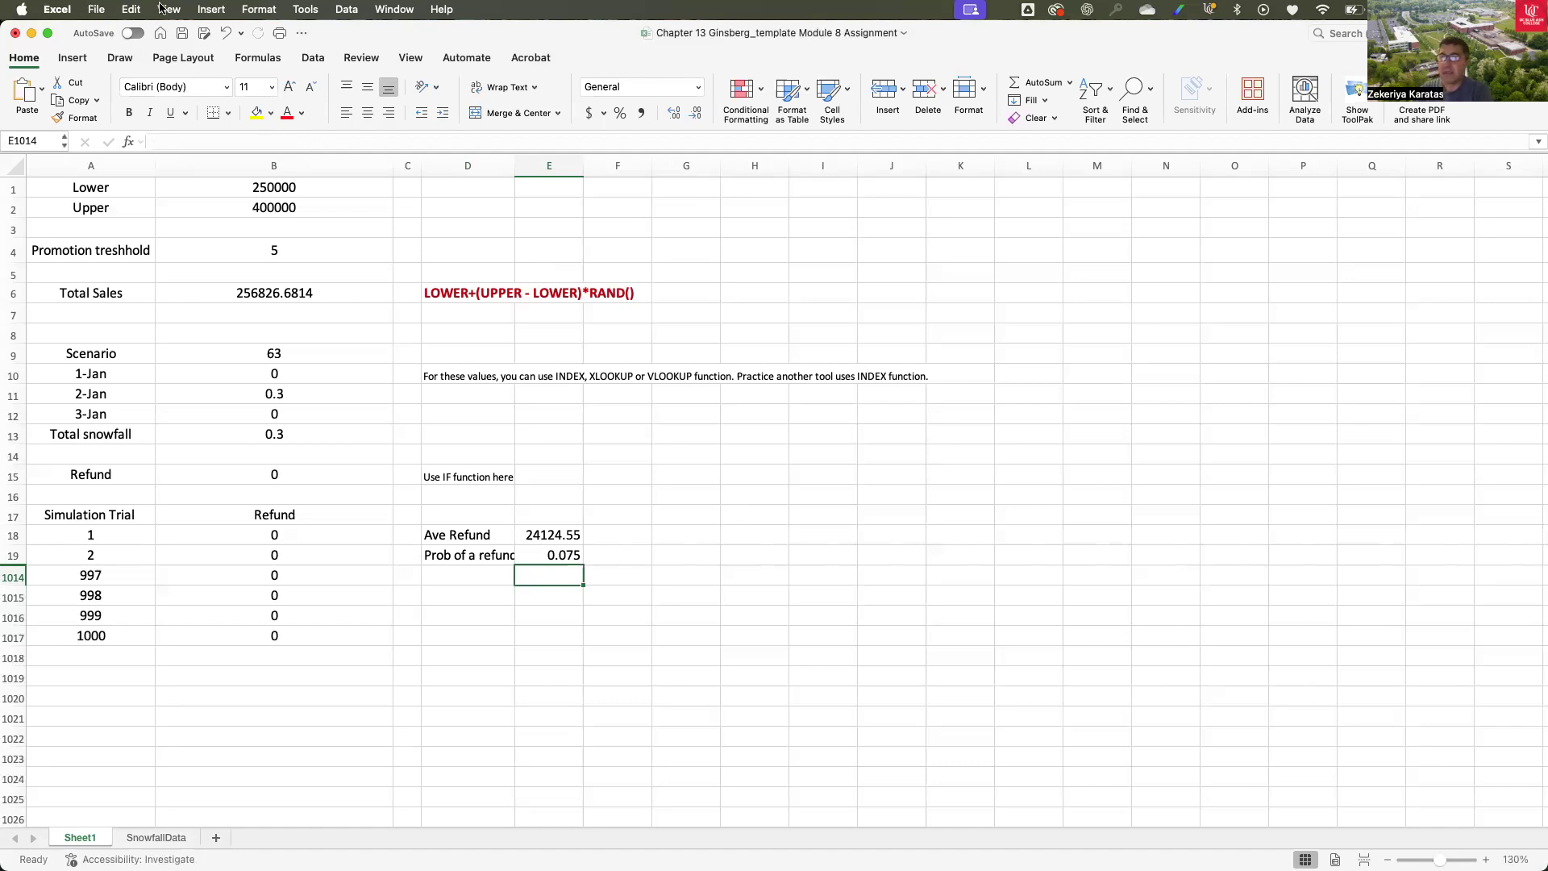
- Recalculate the workbook five times to compare the average refund and refund probability across simulation runs
click(264, 58)
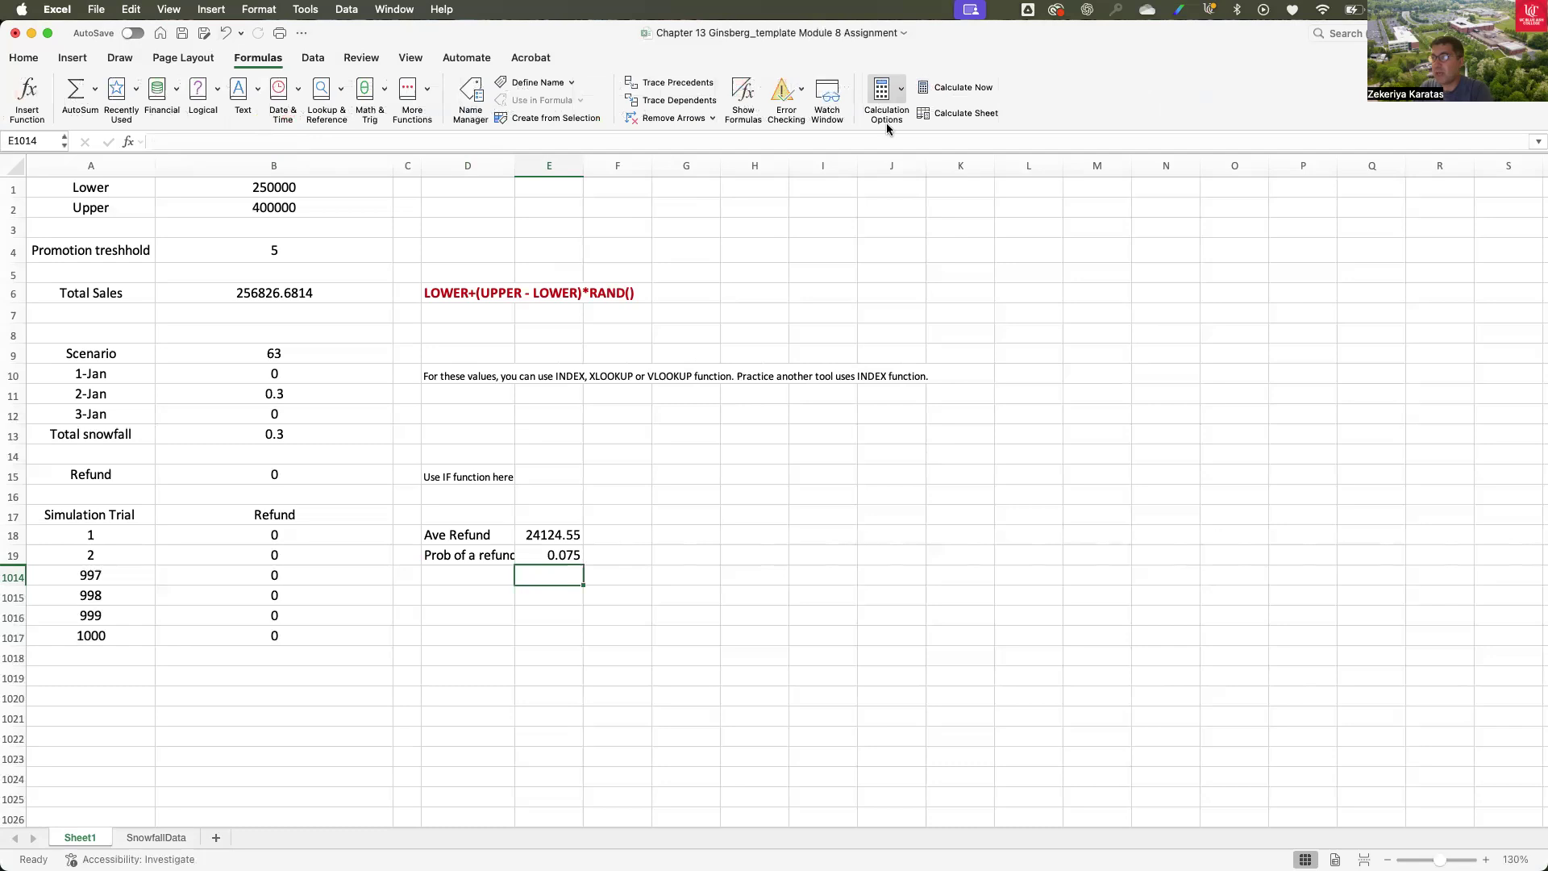
click(963, 87)
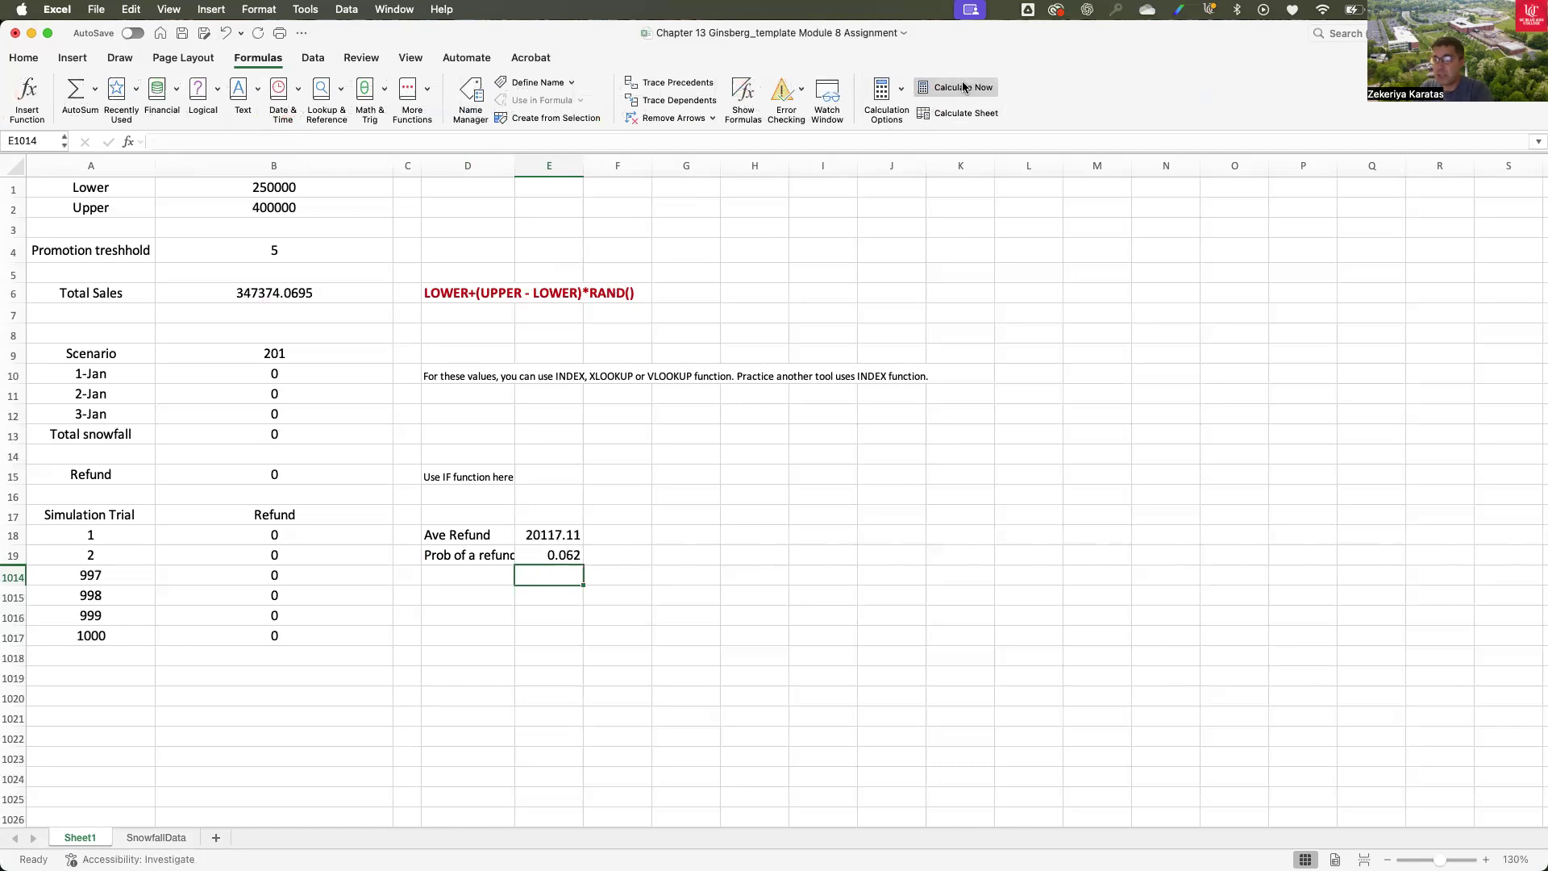
click(963, 87)
click(963, 87)
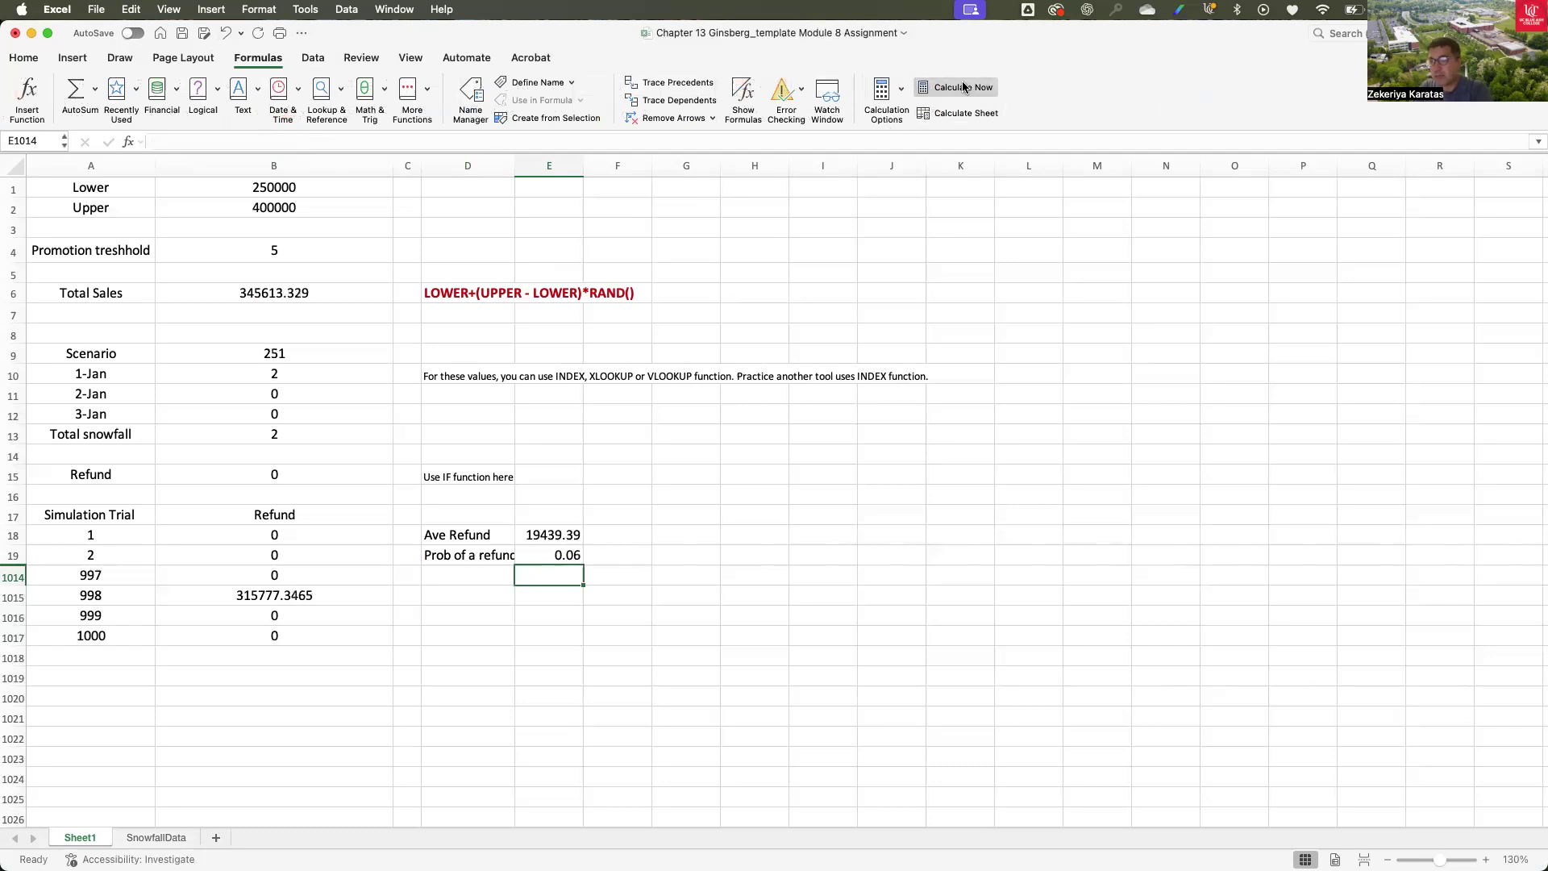
click(964, 87)
click(963, 87)
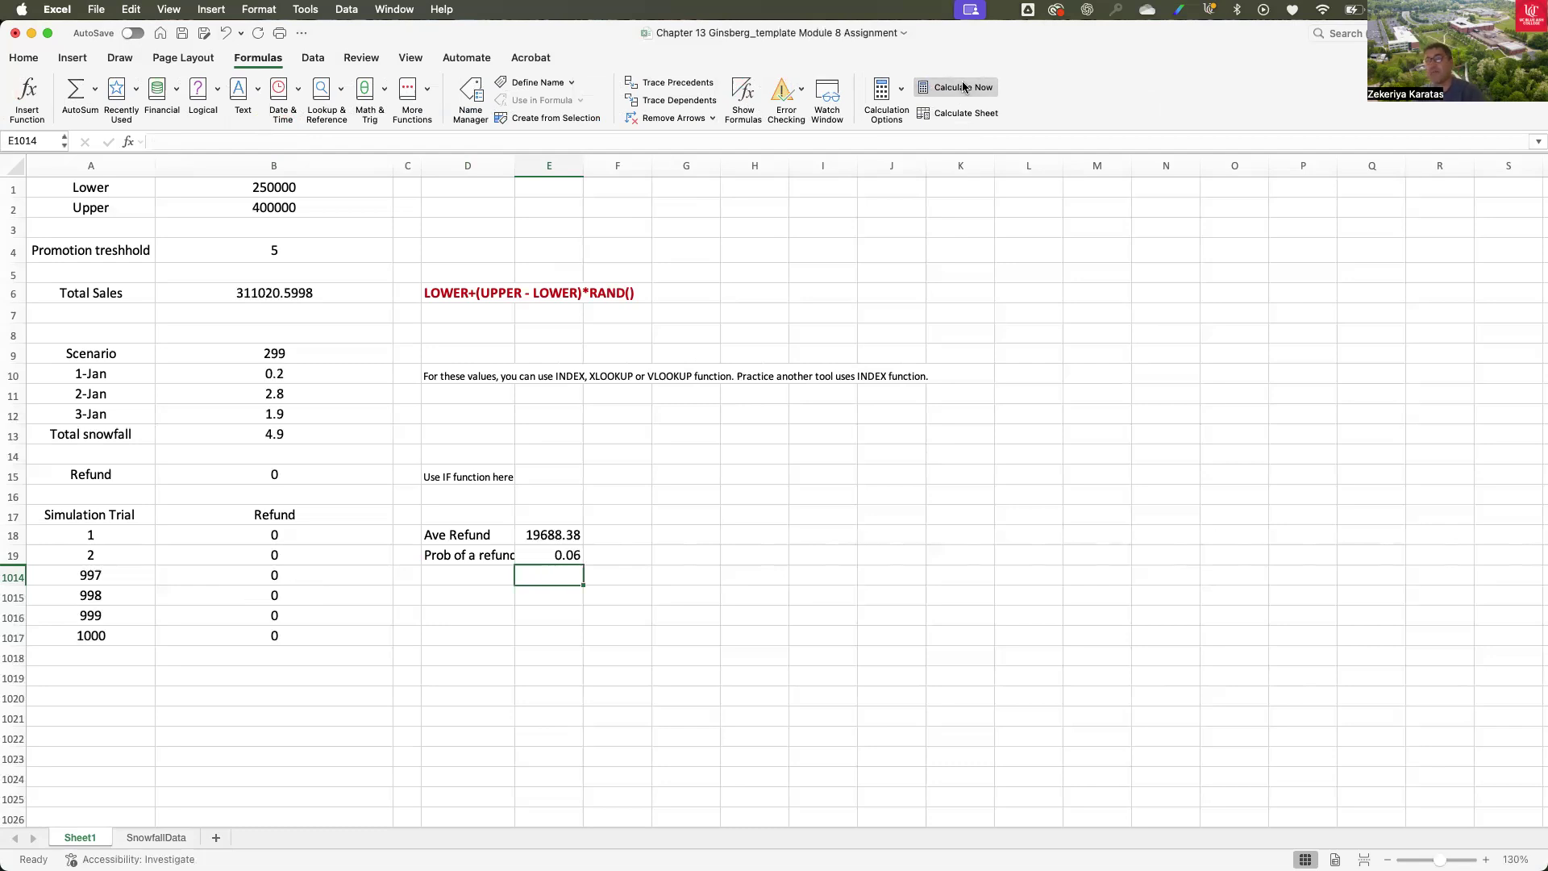